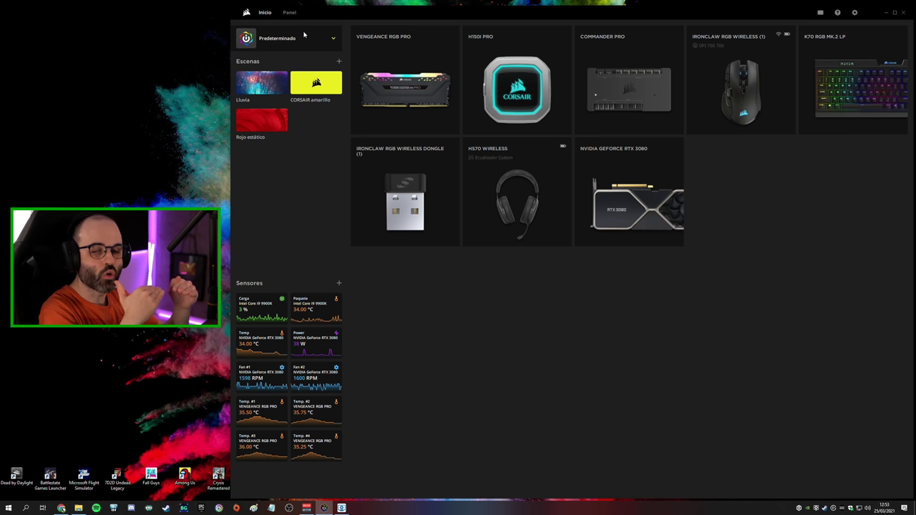
# Switch to the Phasmophobia system profile and open the K70 RGB MK.2 LP keyboard's settings
pyautogui.click(306, 37)
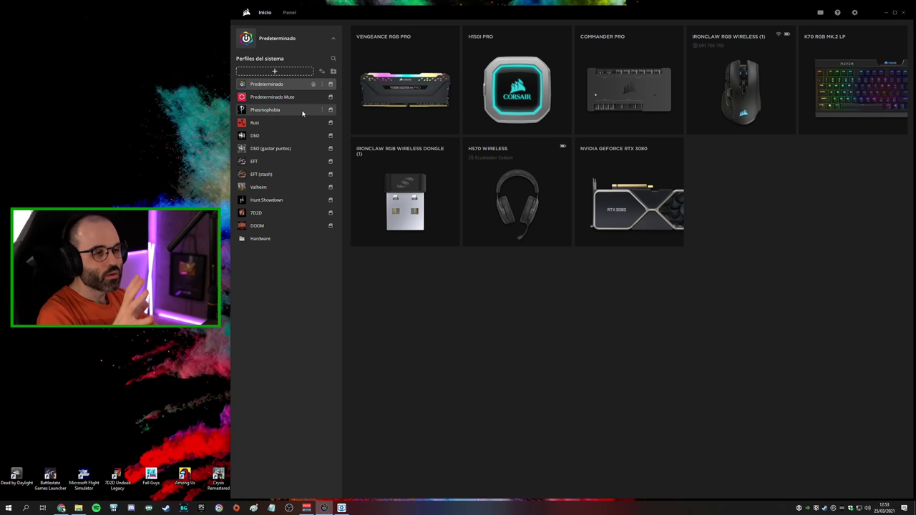
pyautogui.click(286, 112)
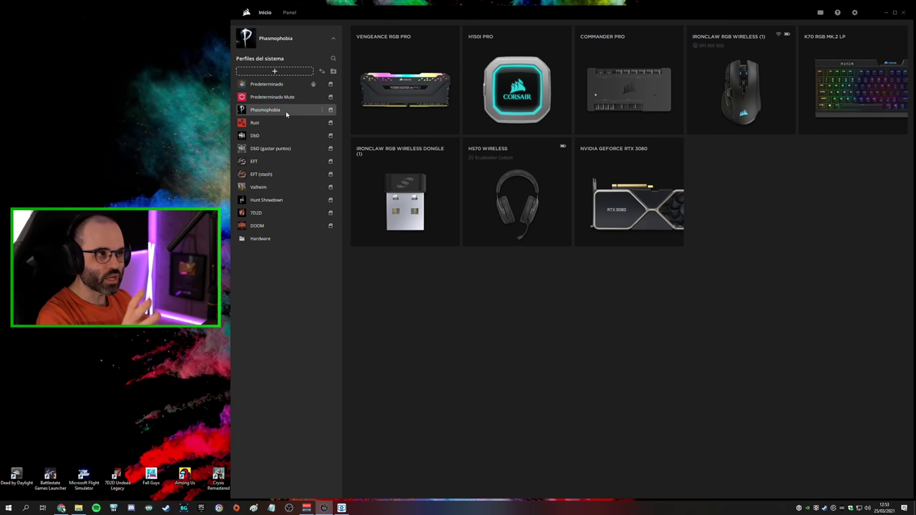
pyautogui.click(845, 101)
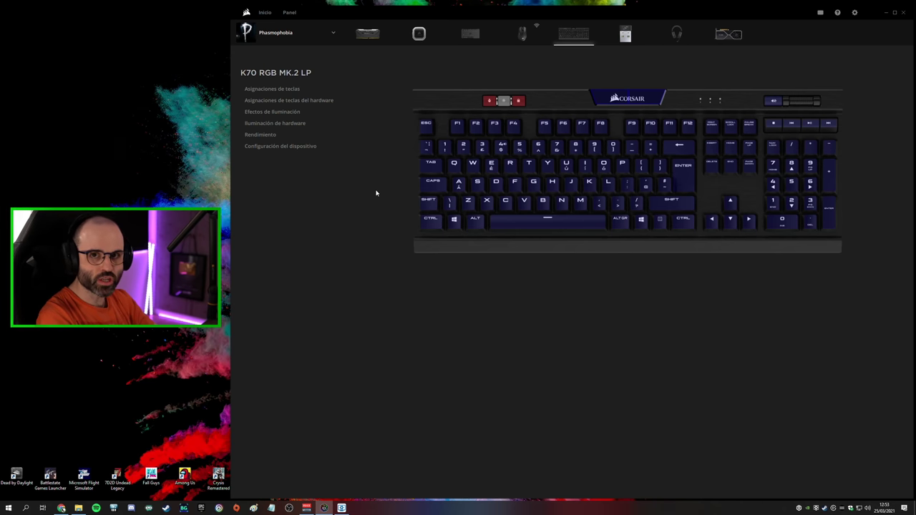
# Review the Phasmophobia profile's icon and linked application in its edit dialog, leaving without changes
pyautogui.click(290, 36)
pyautogui.click(322, 104)
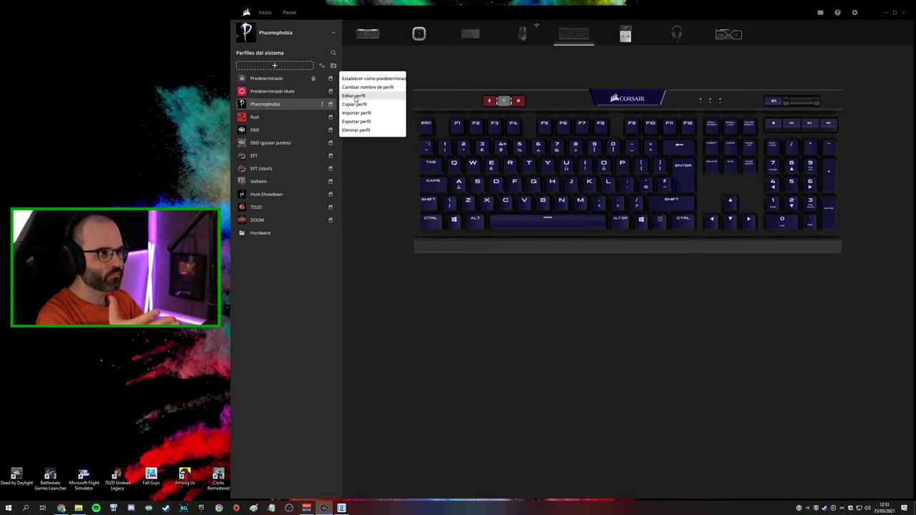
pyautogui.click(354, 95)
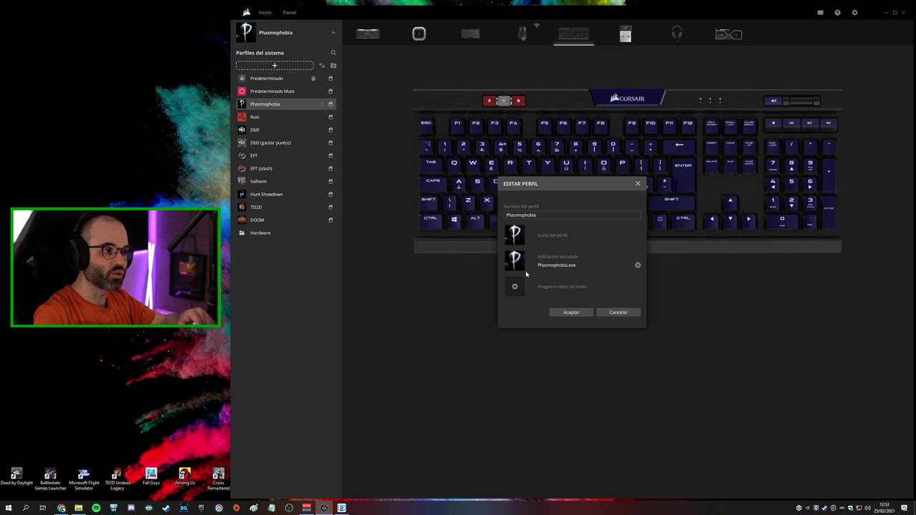
pyautogui.press('Escape')
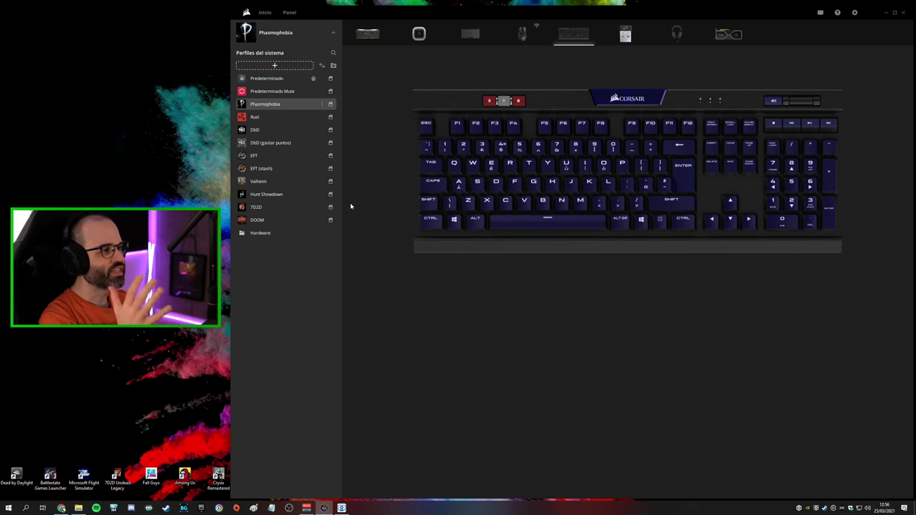
# Start creating a new system profile and give it the magenta hexagon icon
pyautogui.click(275, 65)
pyautogui.scroll(-1, 583, 286)
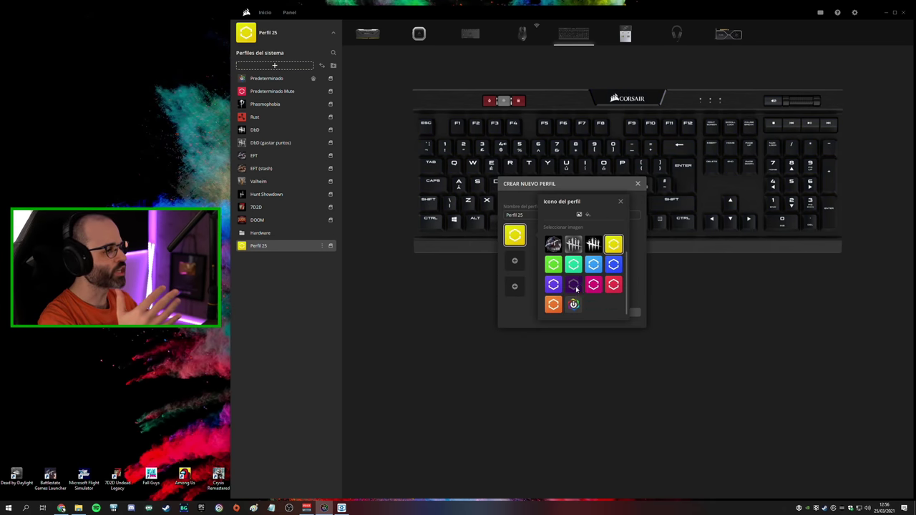
pyautogui.scroll(1, 579, 303)
pyautogui.click(593, 306)
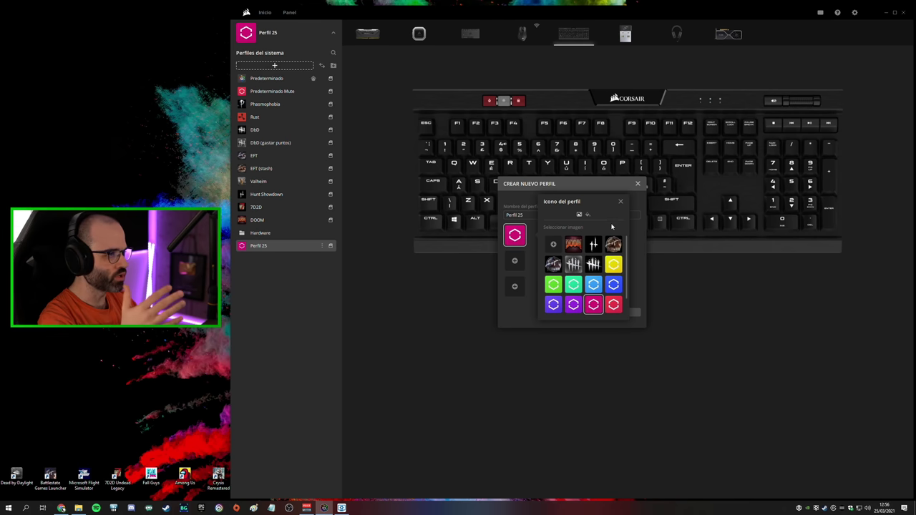
pyautogui.click(621, 201)
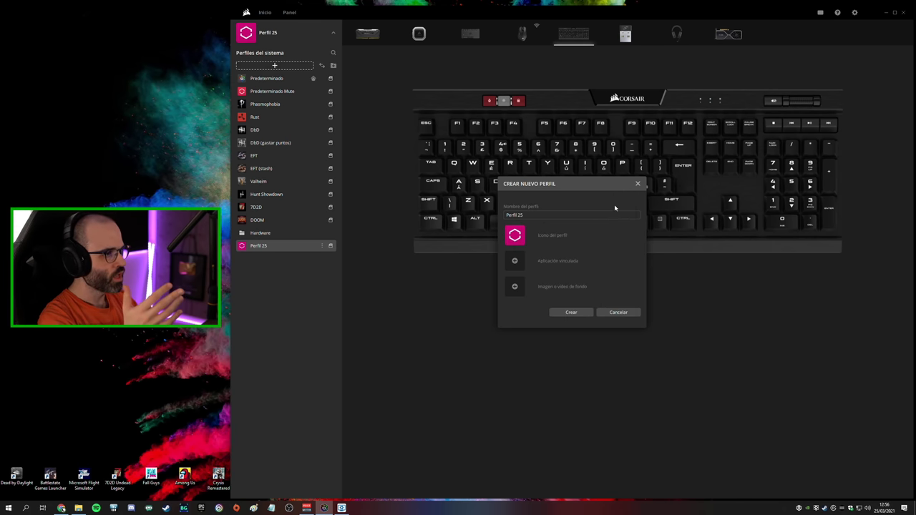
# Link Phasmophobia.exe from the Steam game folder to the new profile, and dismiss the profile without creating it
pyautogui.click(514, 261)
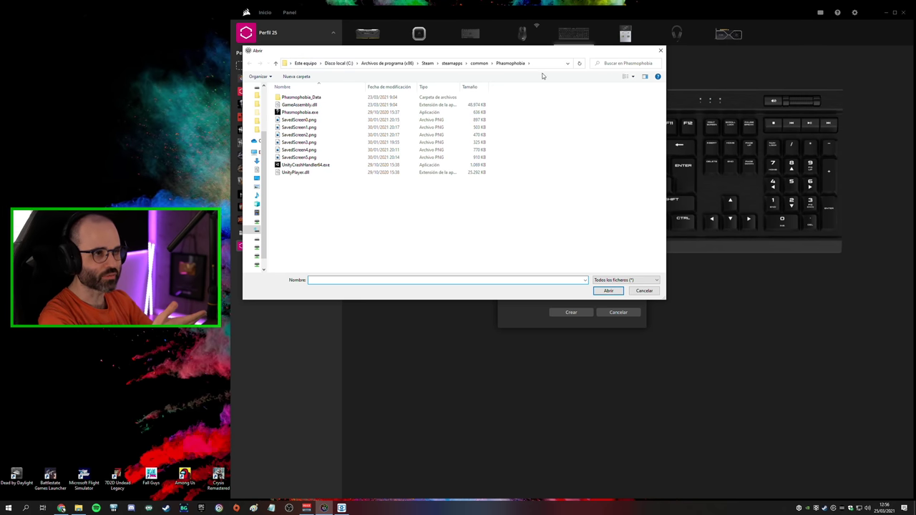
pyautogui.click(304, 113)
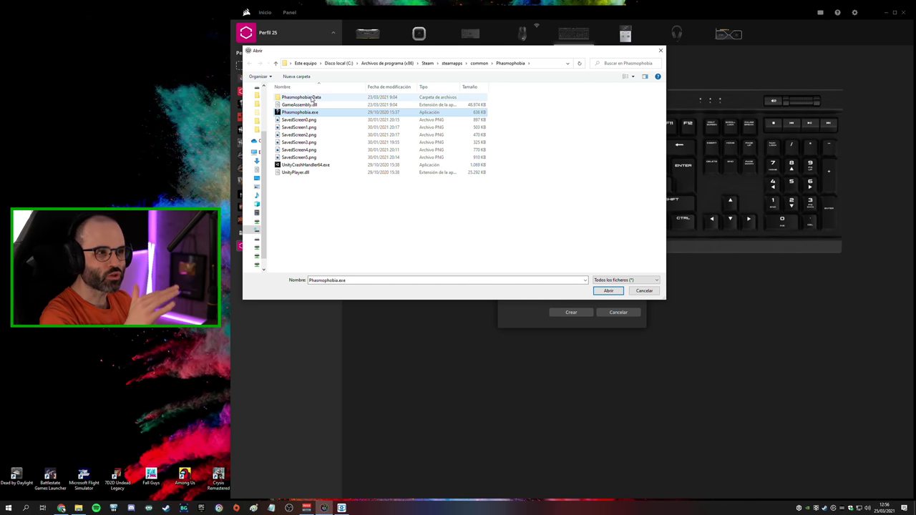
pyautogui.doubleClick(311, 98)
pyautogui.scroll(-5, 358, 136)
pyautogui.scroll(5, 357, 136)
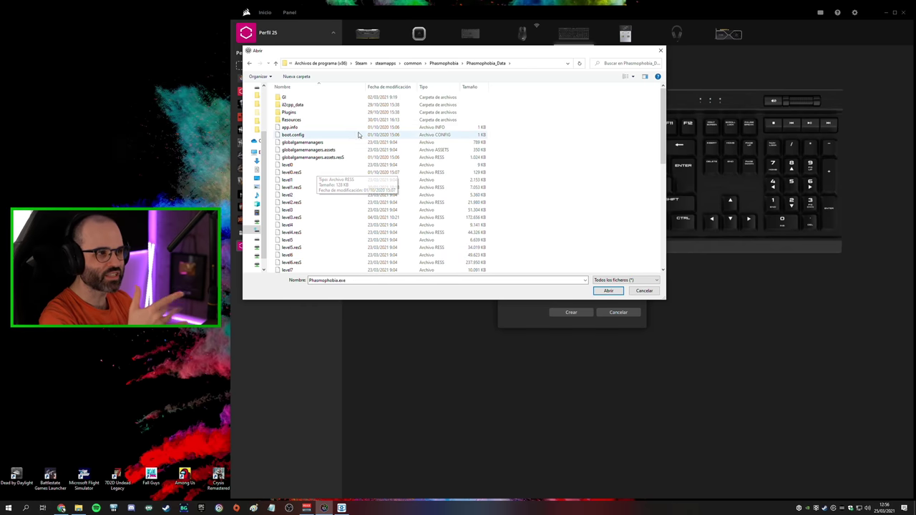
pyautogui.click(444, 63)
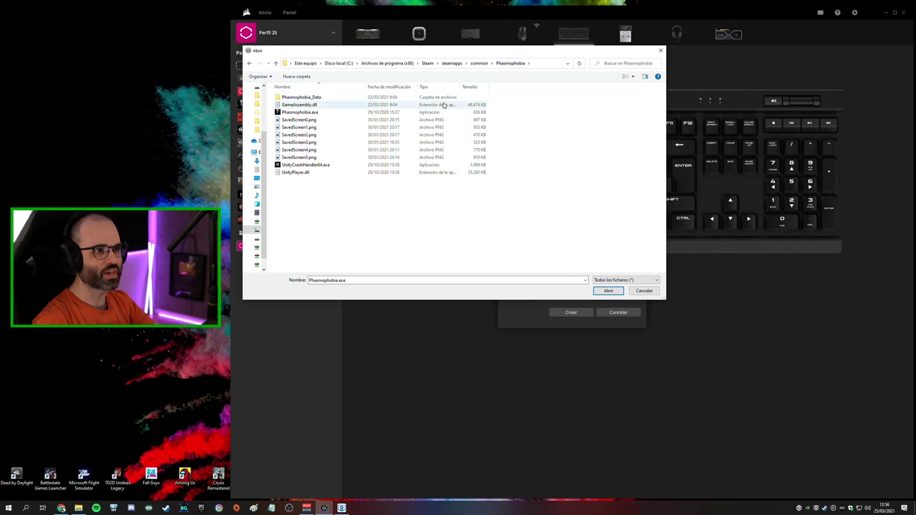
pyautogui.doubleClick(336, 112)
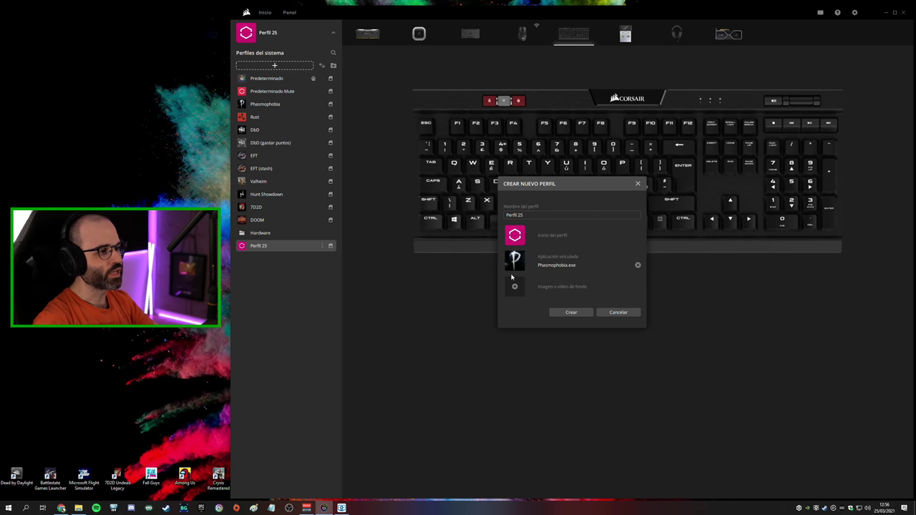
pyautogui.press('Escape')
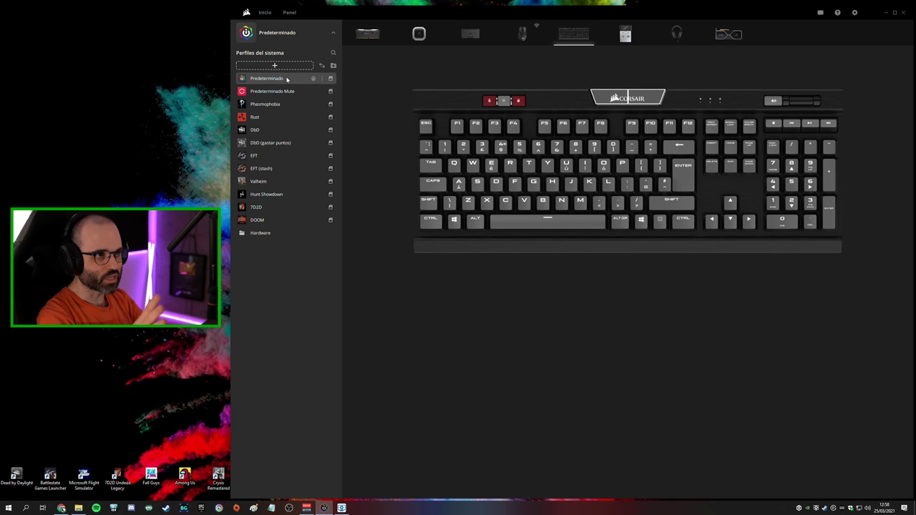
# Examine the key assignments of the K70 keyboard and the Ironclaw mouse in the Predeterminado profile
pyautogui.click(318, 36)
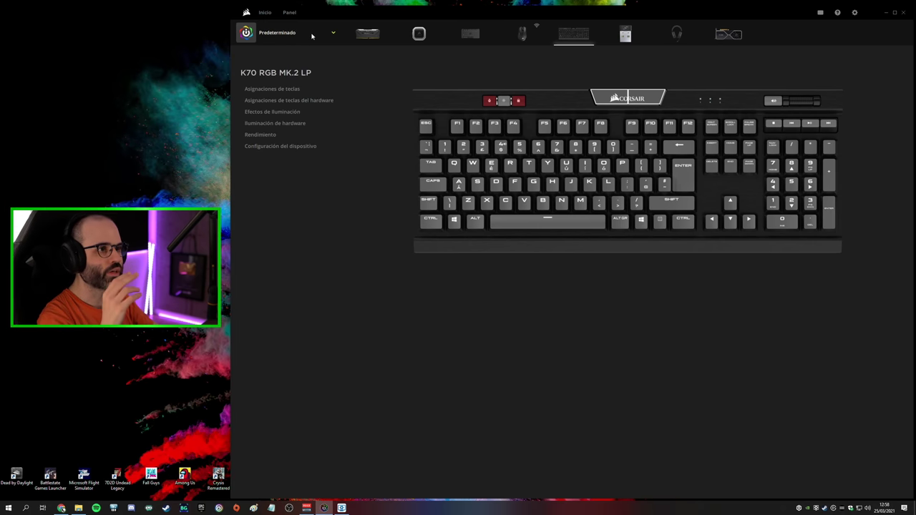
pyautogui.click(293, 88)
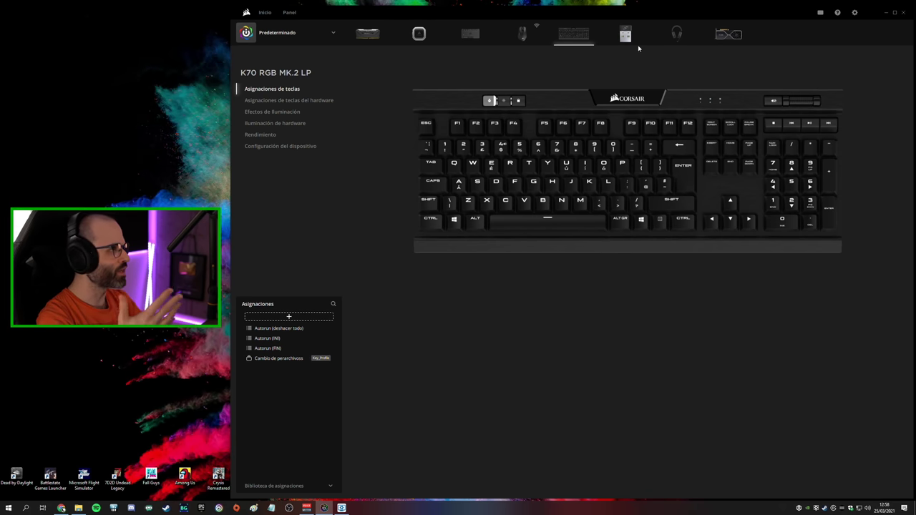
pyautogui.click(526, 31)
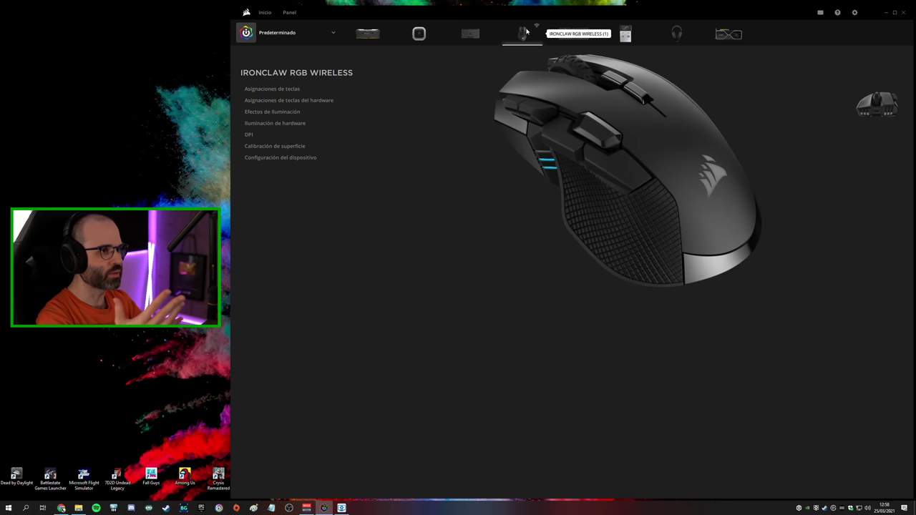
pyautogui.click(273, 94)
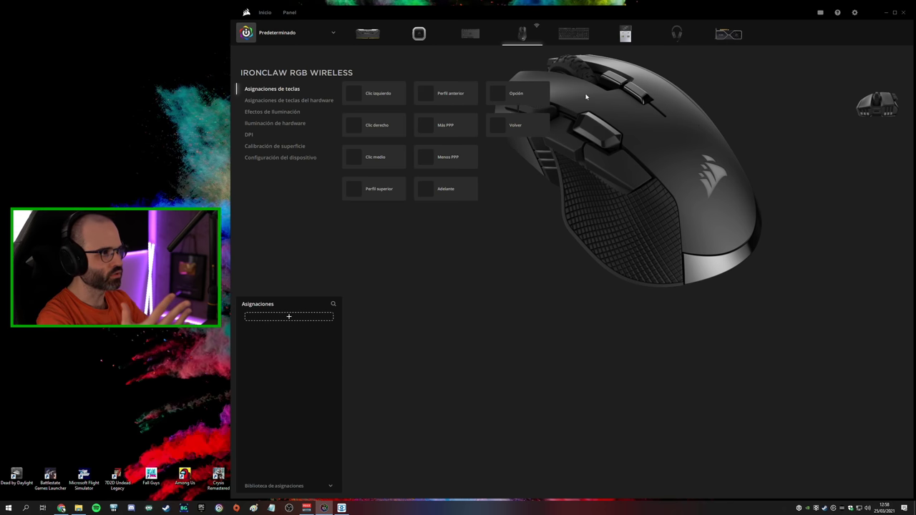
pyautogui.click(501, 126)
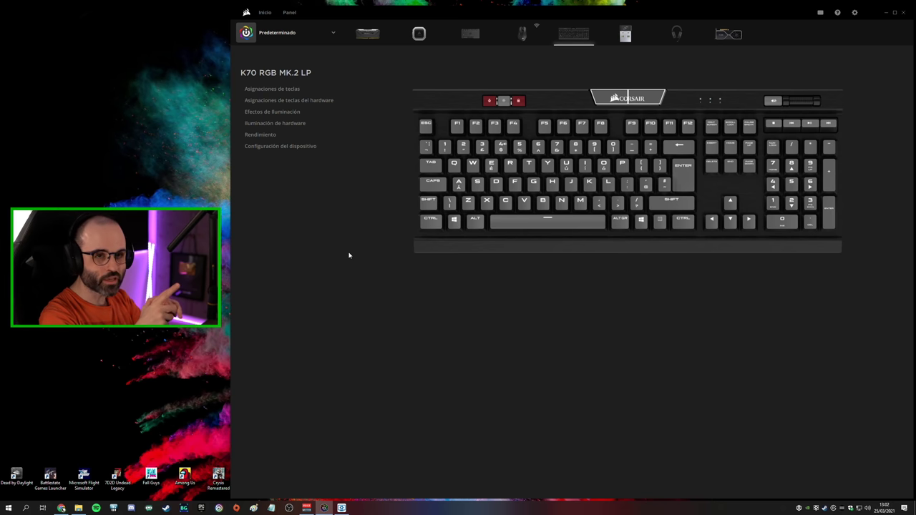
# Add a key assignment of type Teclado to the Ironclaw RGB Wireless mouse in the Predeterminado profile
pyautogui.click(523, 32)
pyautogui.click(269, 90)
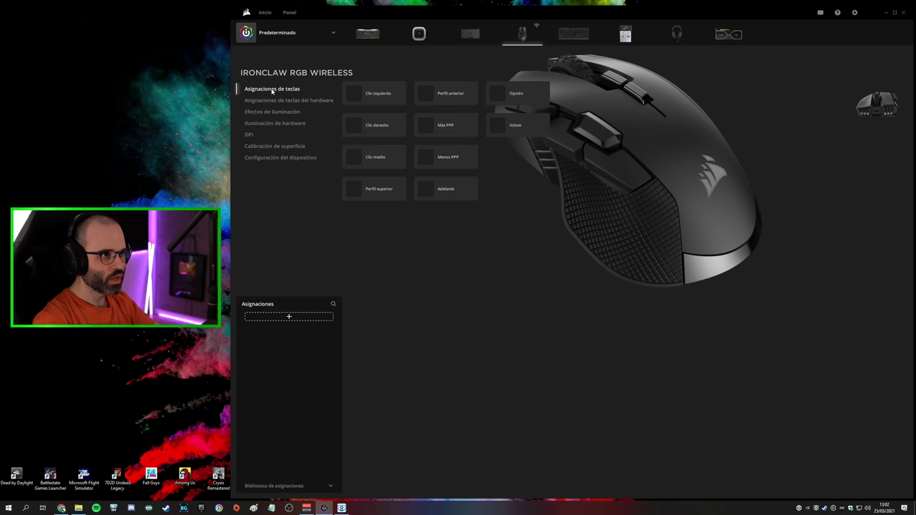
pyautogui.click(289, 317)
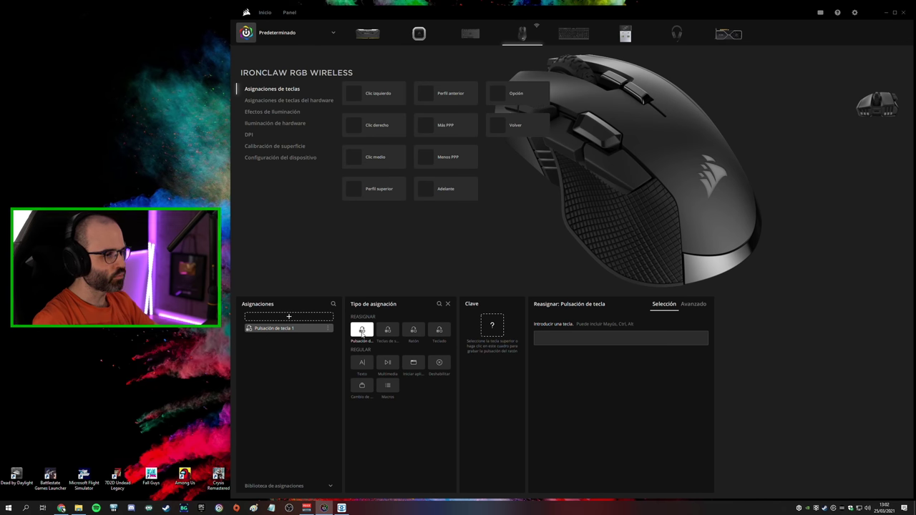
pyautogui.click(387, 329)
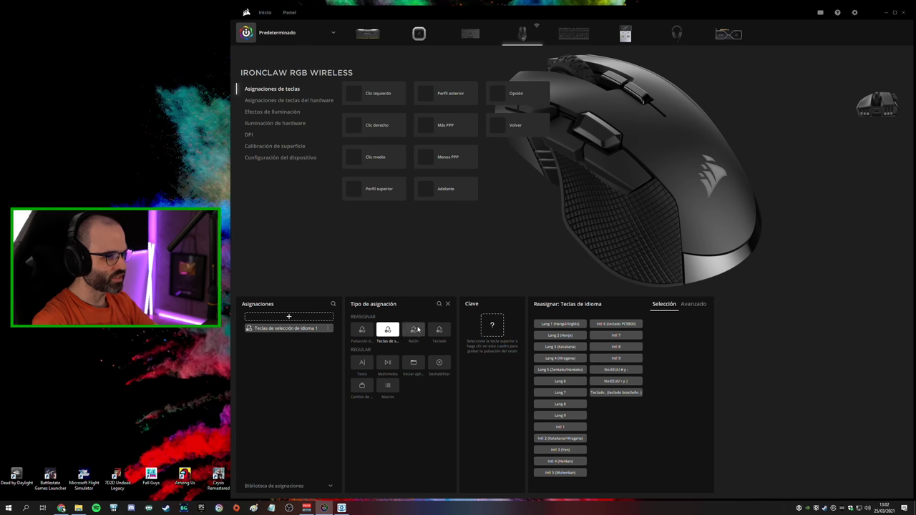
pyautogui.click(414, 329)
pyautogui.click(438, 329)
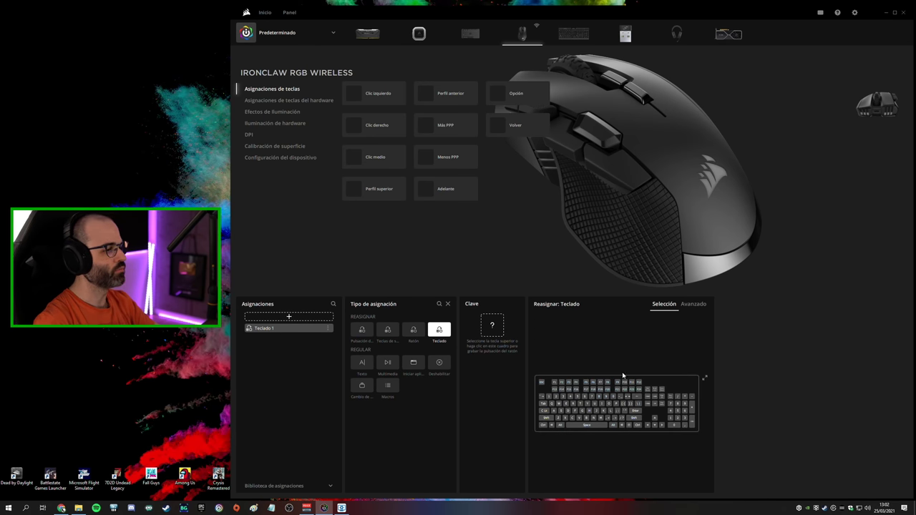
# Rename the new mouse assignment to "Granada (G)"
pyautogui.doubleClick(279, 328)
pyautogui.write('G')
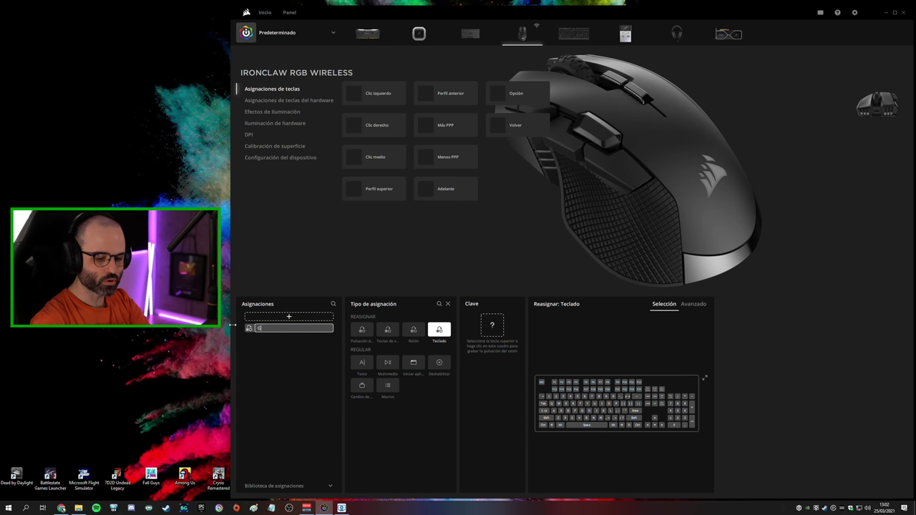
pyautogui.write('ranada (G')
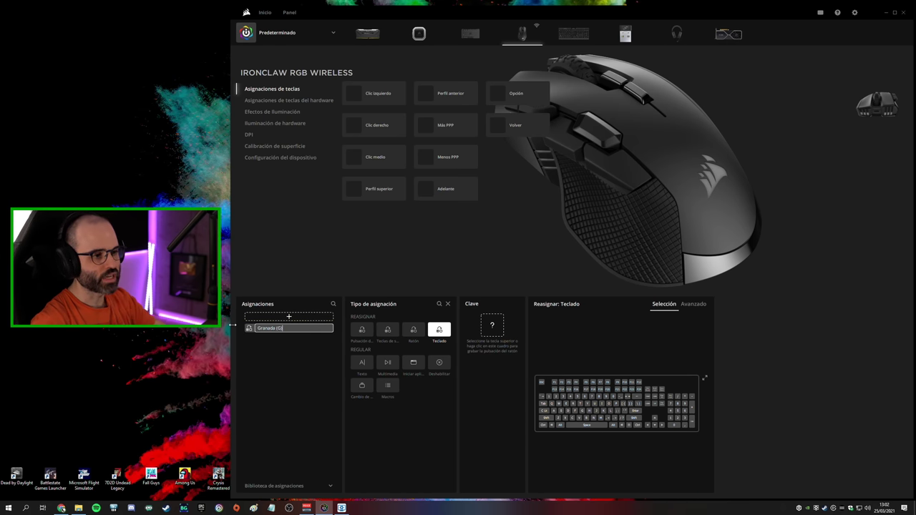
pyautogui.write(')')
pyautogui.press('Return')
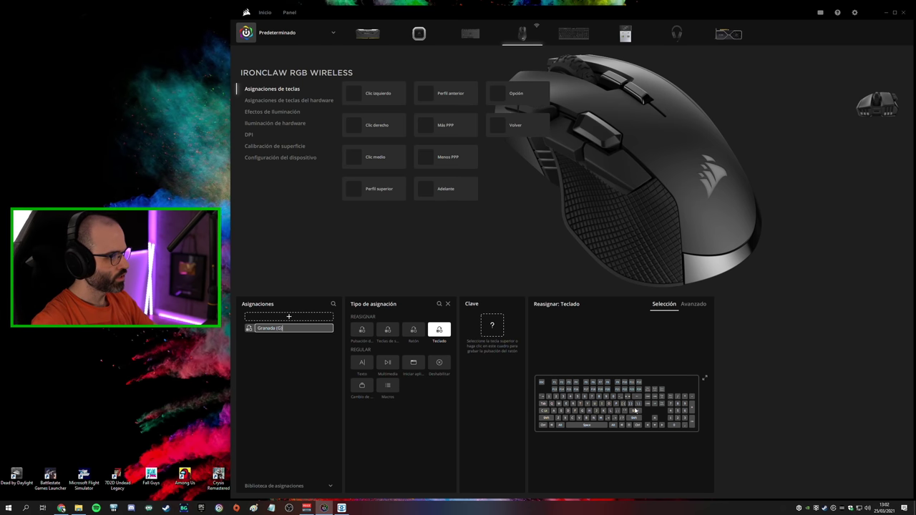
# Set the G key as the Granada (G) assignment's output and bind it to the mouse's Volver side button
pyautogui.click(704, 379)
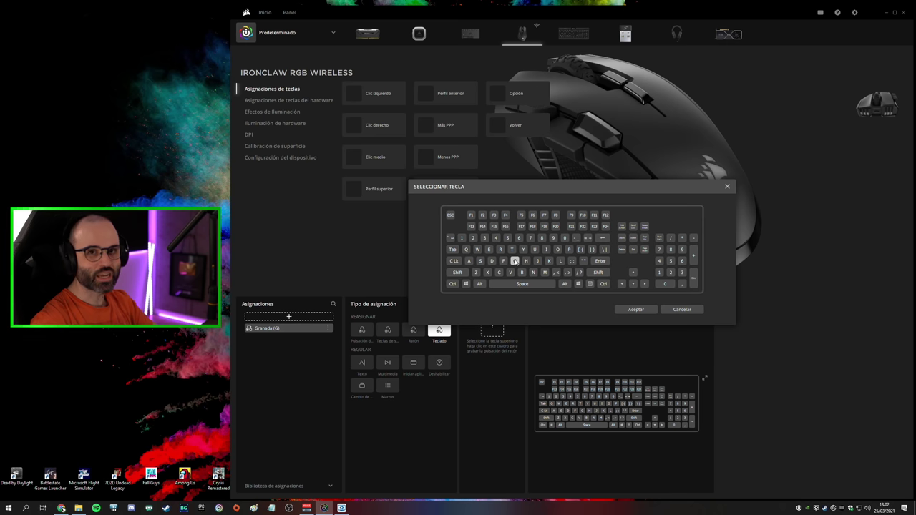
pyautogui.click(635, 309)
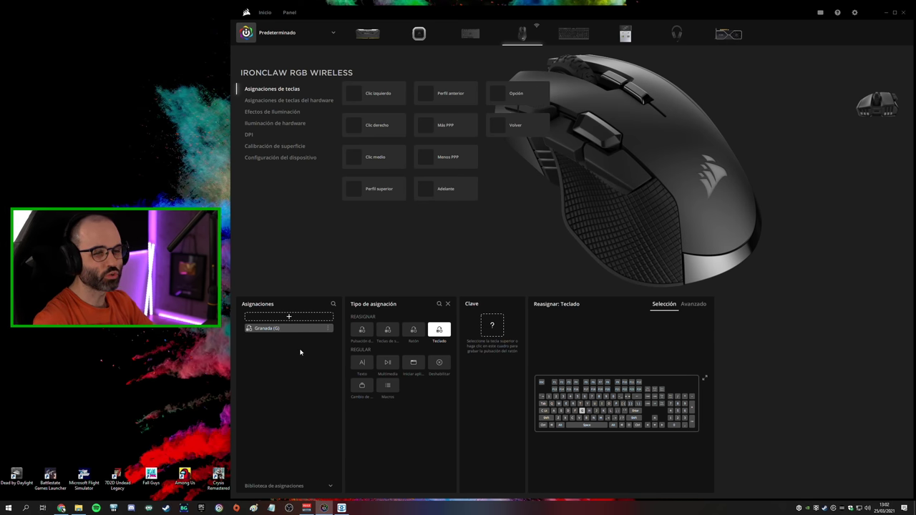
pyautogui.click(604, 169)
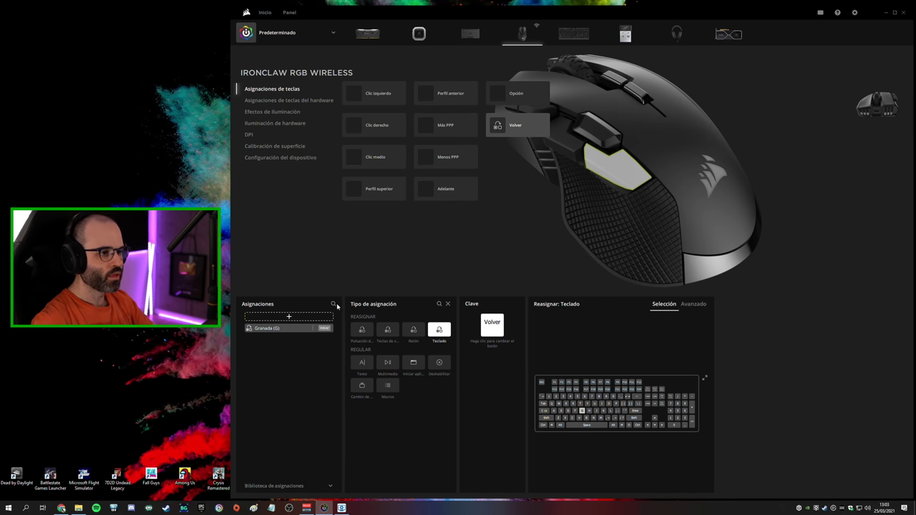
# Test the remapped Volver button by entering a run of g characters in the assignments search, and clear the search
pyautogui.click(263, 307)
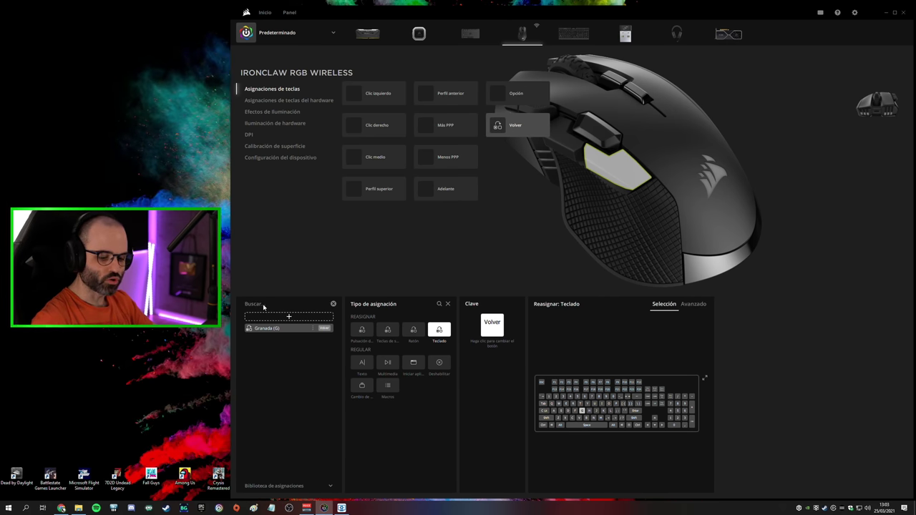
pyautogui.write('gggg')
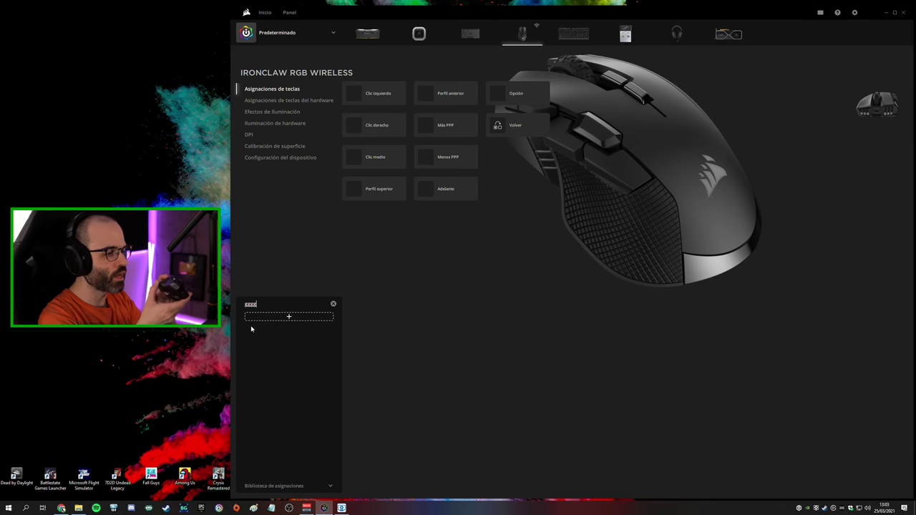
pyautogui.write('gggggg')
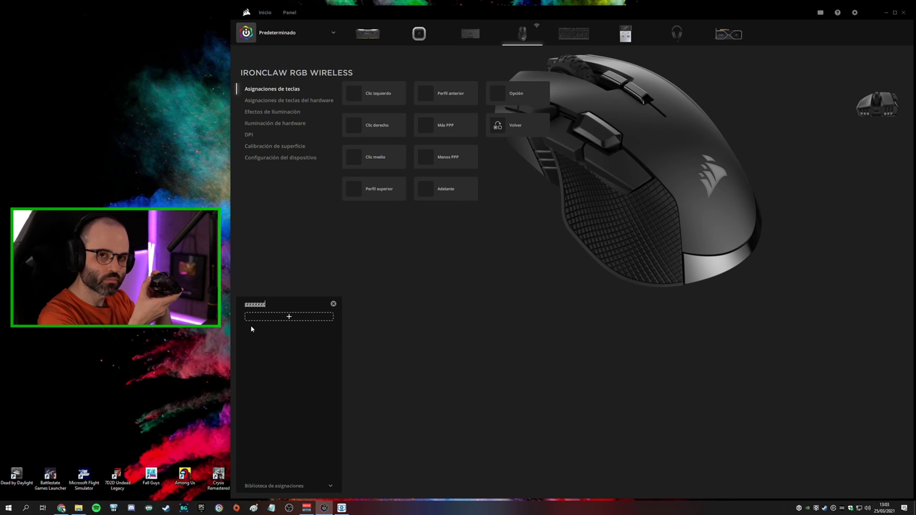
pyautogui.write('g')
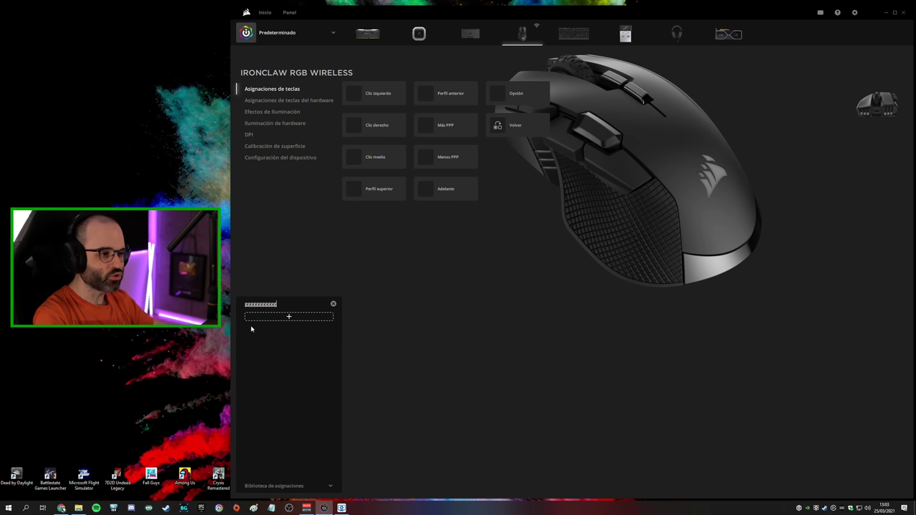
pyautogui.click(334, 303)
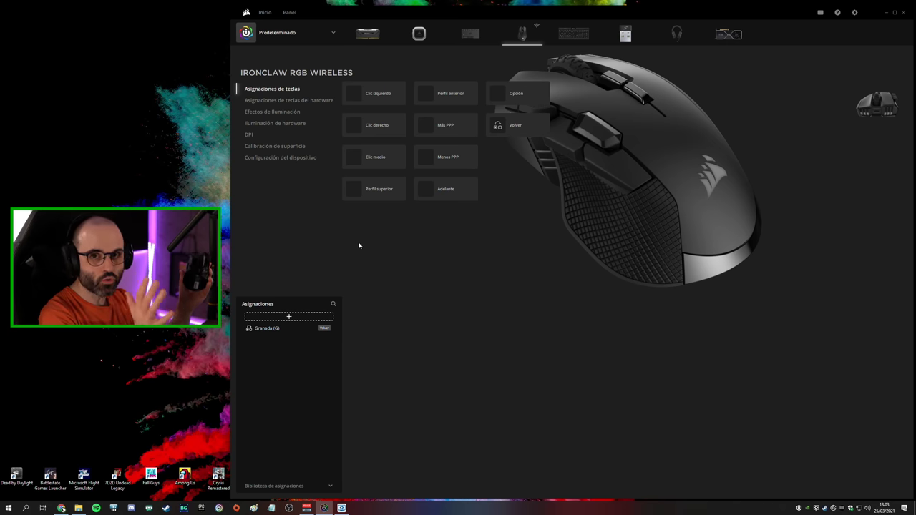
# Add a Pulsación de tecla assignment to the mouse, bind it to the Adelante side button and set its output to Shift+W
pyautogui.click(318, 36)
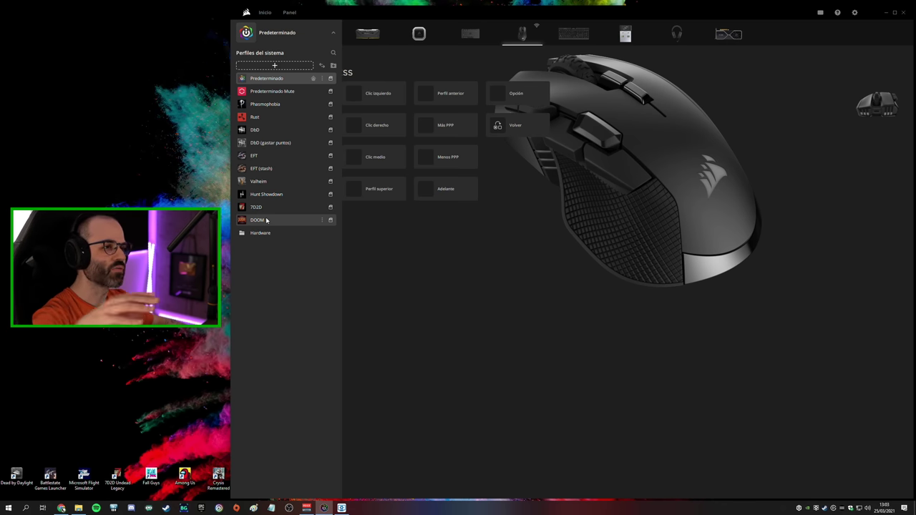
pyautogui.click(288, 316)
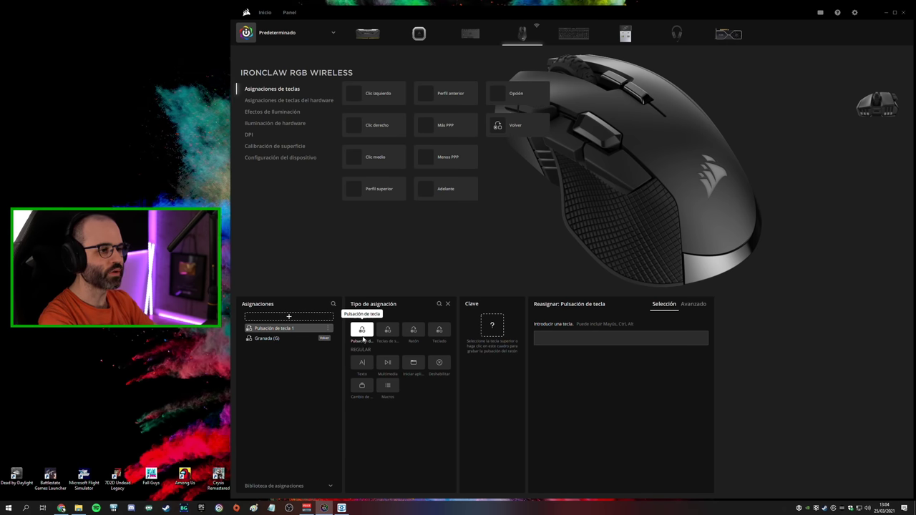
pyautogui.click(604, 340)
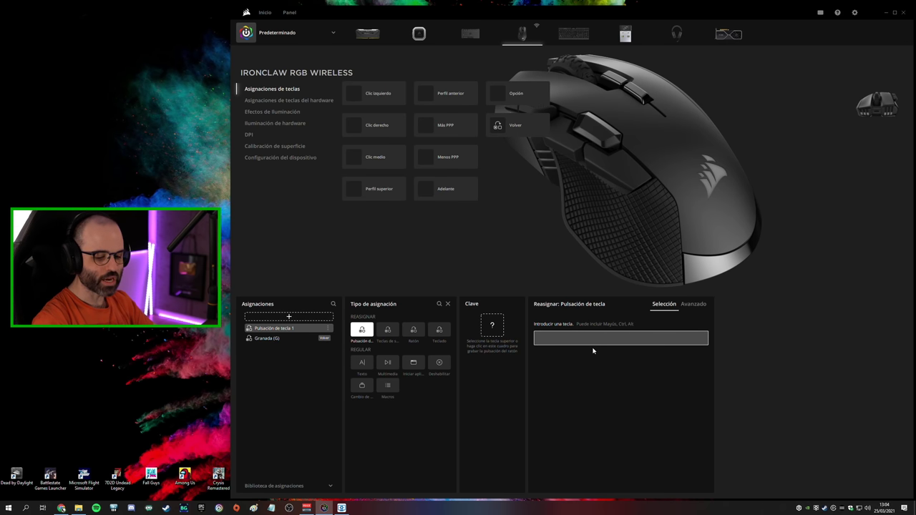
pyautogui.press('g')
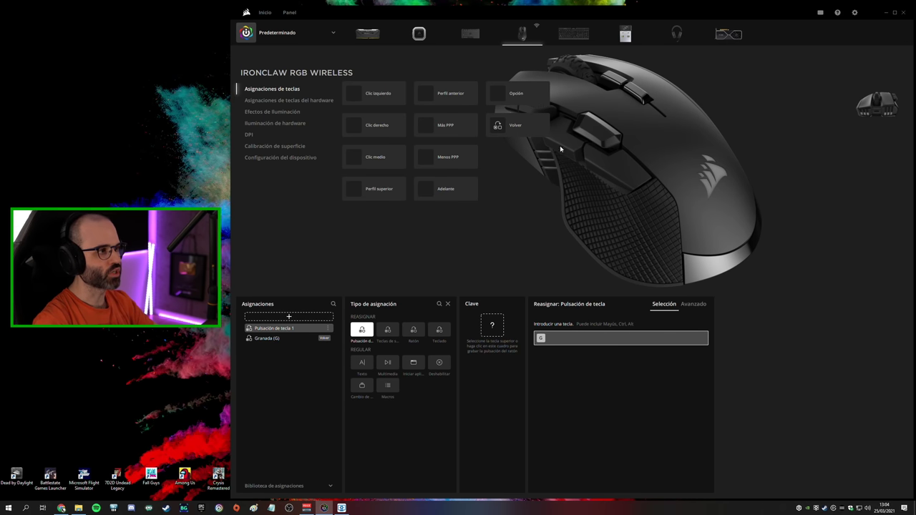
pyautogui.click(575, 143)
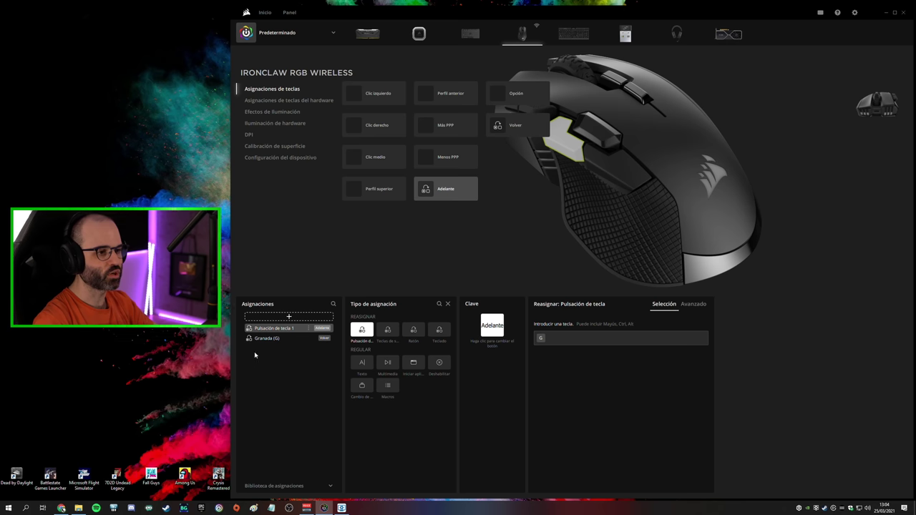
pyautogui.click(570, 339)
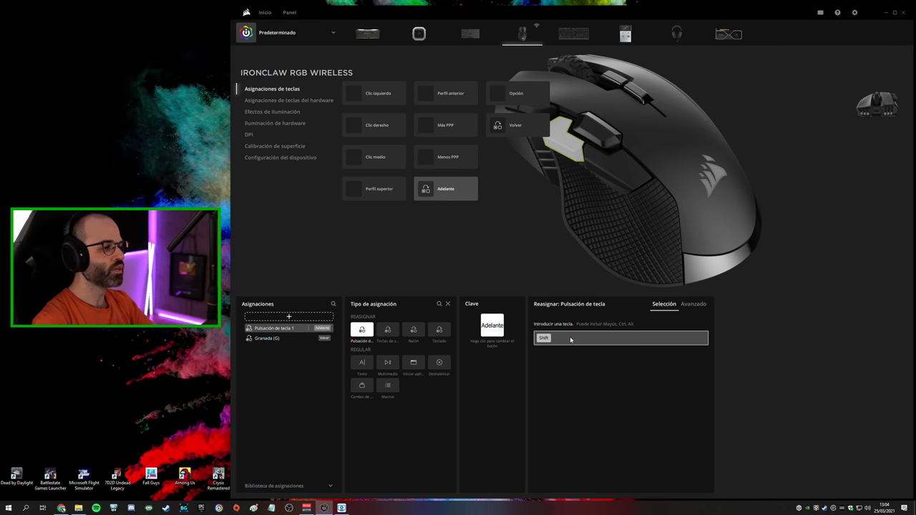
pyautogui.hotkey('shift', 'w')
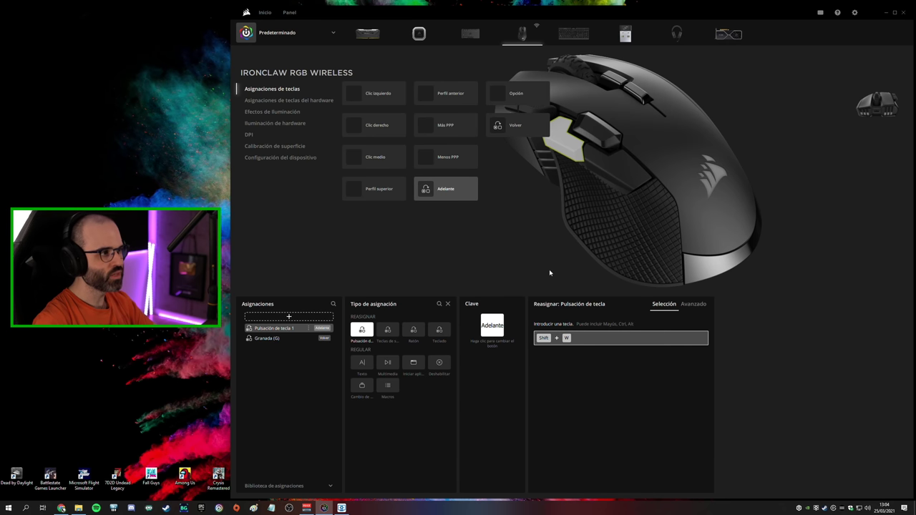
# Test the remapped Adelante button by entering a run of capital W characters in the assignments search, and clear the search
pyautogui.click(334, 305)
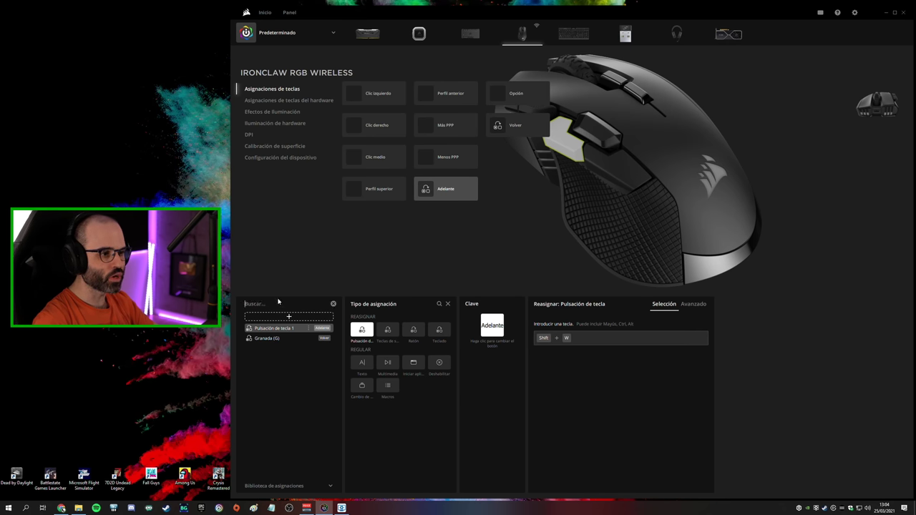
pyautogui.write('wwwwwwwwwwwwwwwwwwww')
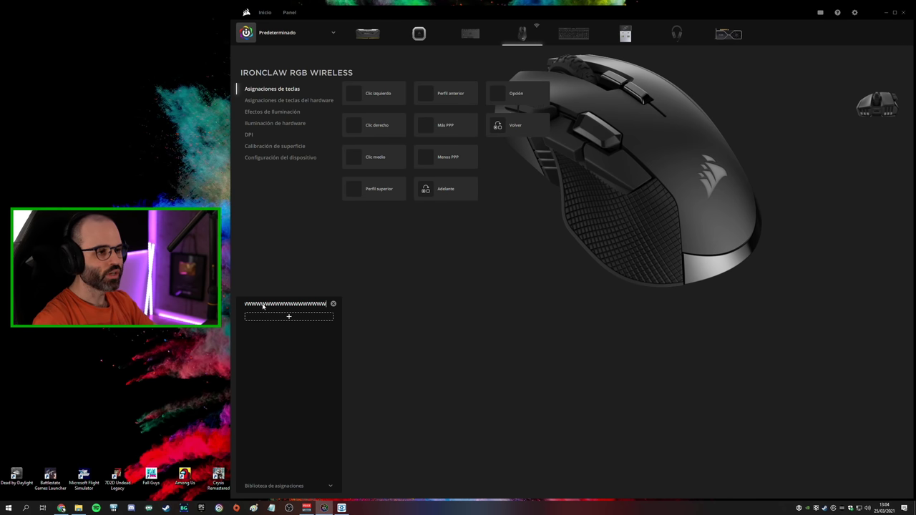
pyautogui.click(333, 303)
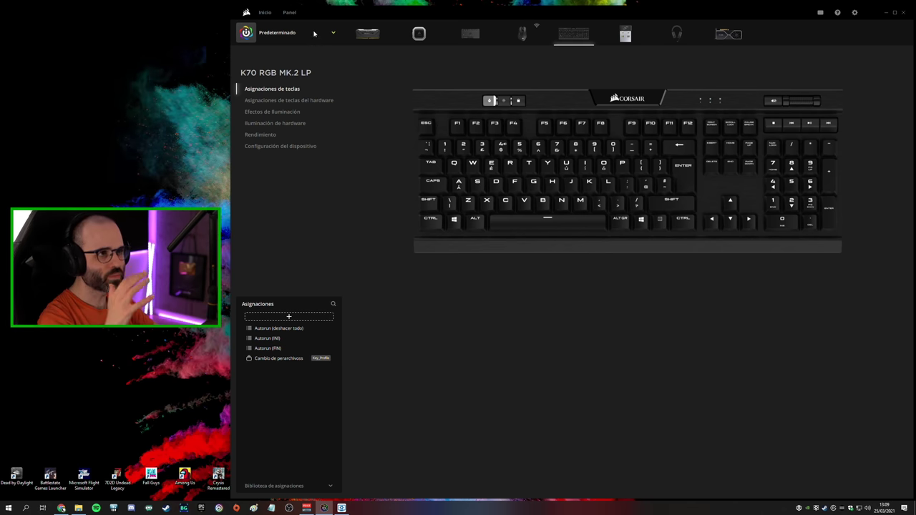
# Switch to the Phasmophobia profile and open the K70 keyboard's Shift-W assignment to examine its settings
pyautogui.click(286, 33)
pyautogui.click(269, 106)
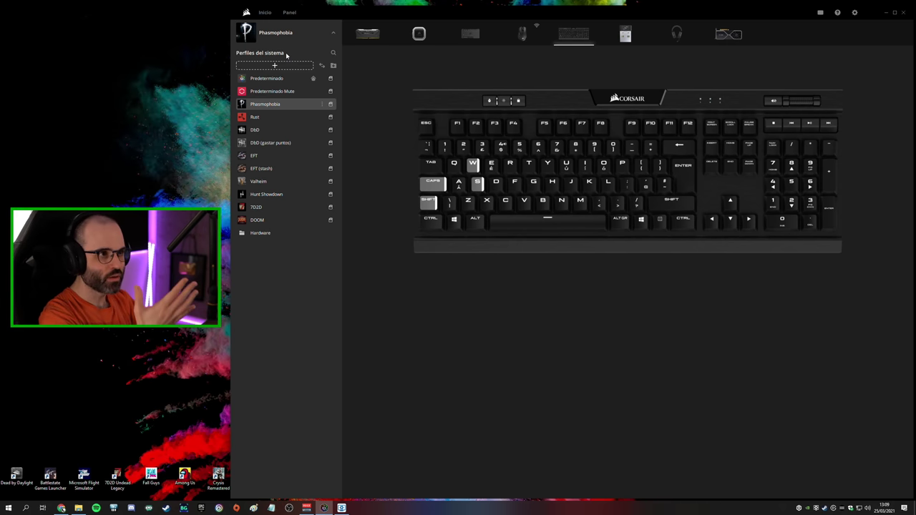
pyautogui.click(452, 317)
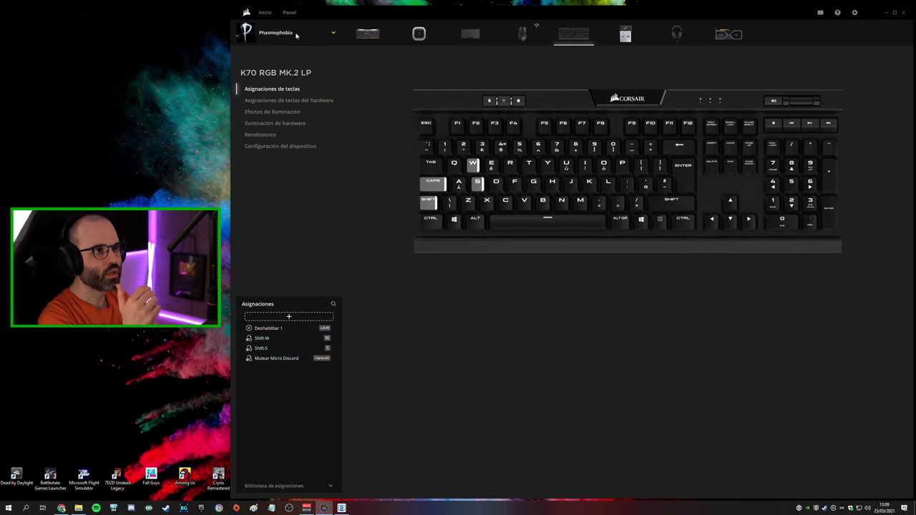
pyautogui.click(277, 340)
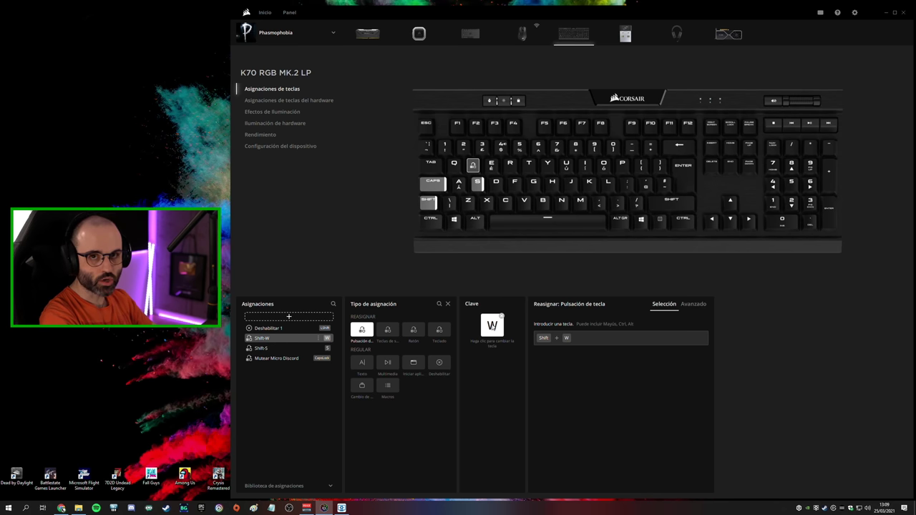
# Test the keyboard's remapped W key by entering a run of capital W characters in the assignments search, and clear the search
pyautogui.click(333, 304)
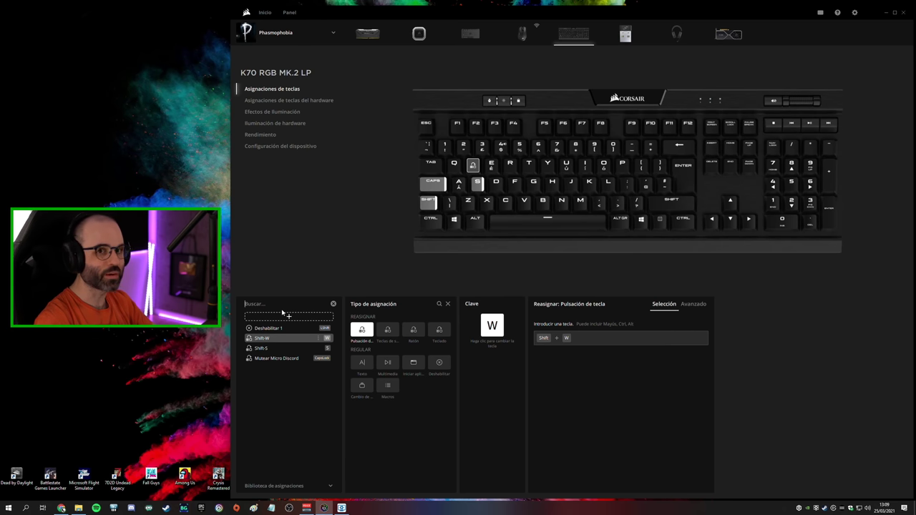
pyautogui.write('wwwwwwwwwwwwwwwwww')
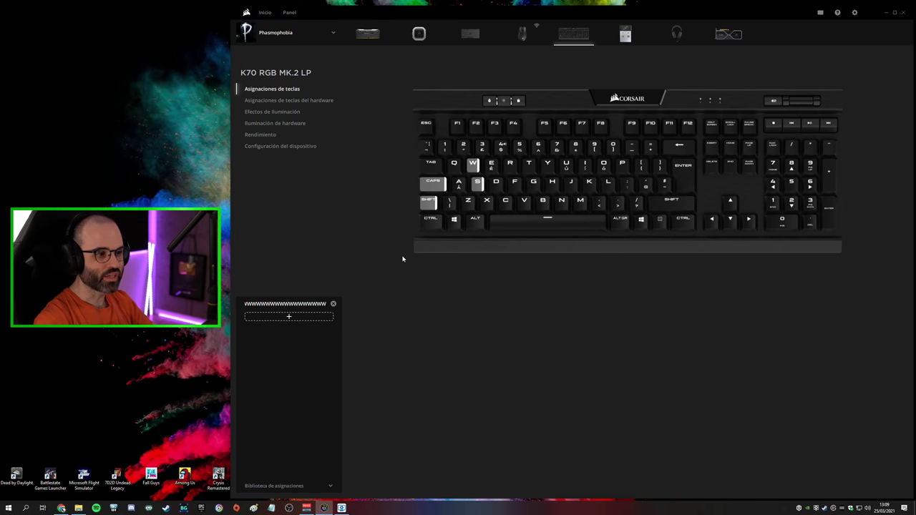
pyautogui.click(333, 303)
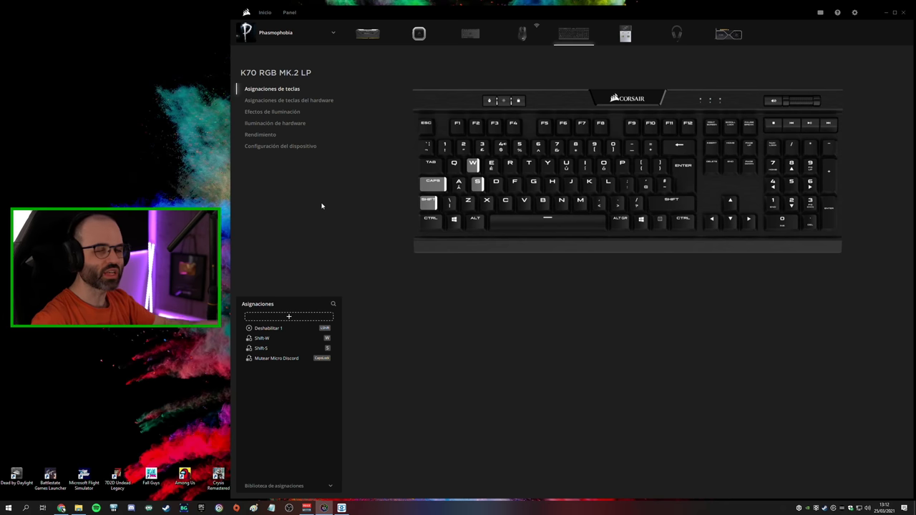
# Switch to the 7D2D profile and open the Ironclaw RGB Wireless mouse's Auto minar key assignment
pyautogui.click(325, 34)
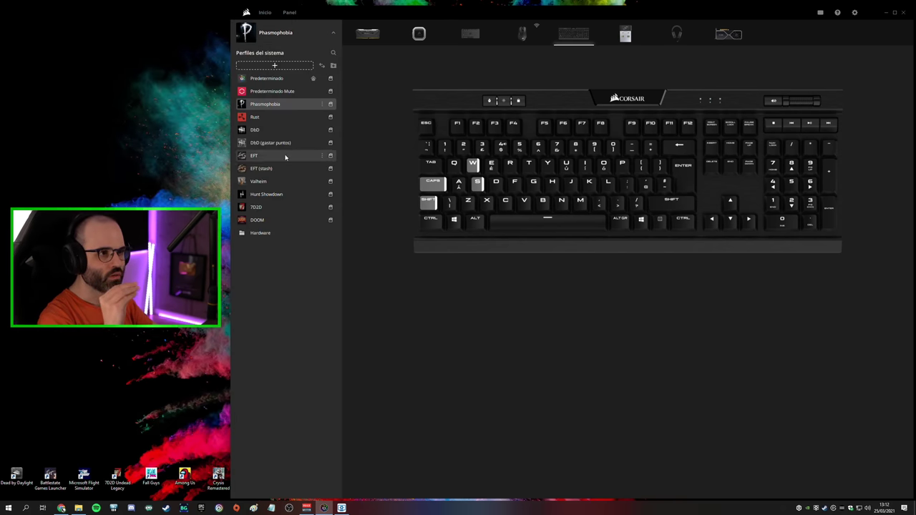
pyautogui.click(257, 207)
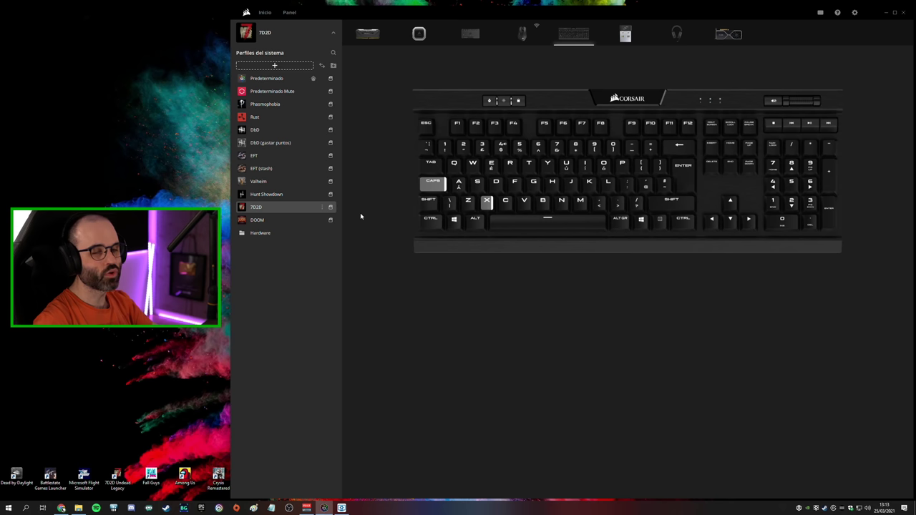
pyautogui.click(522, 35)
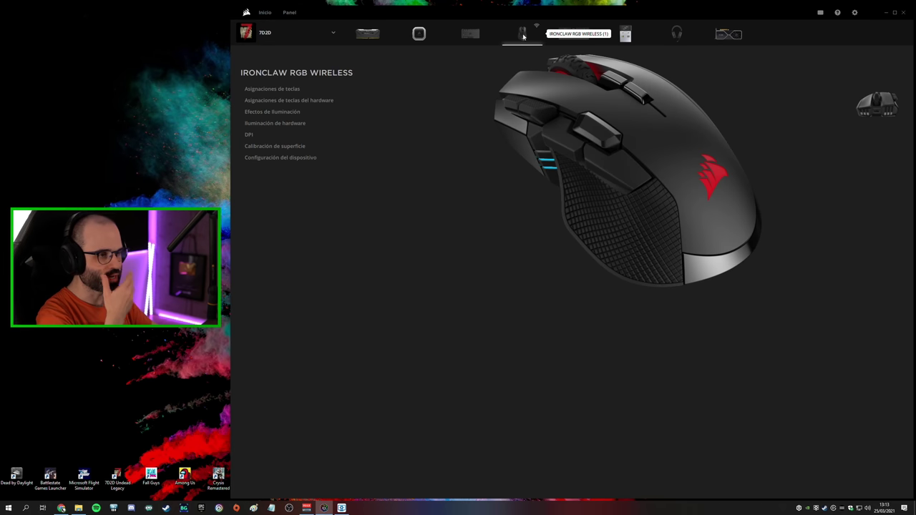
pyautogui.click(282, 90)
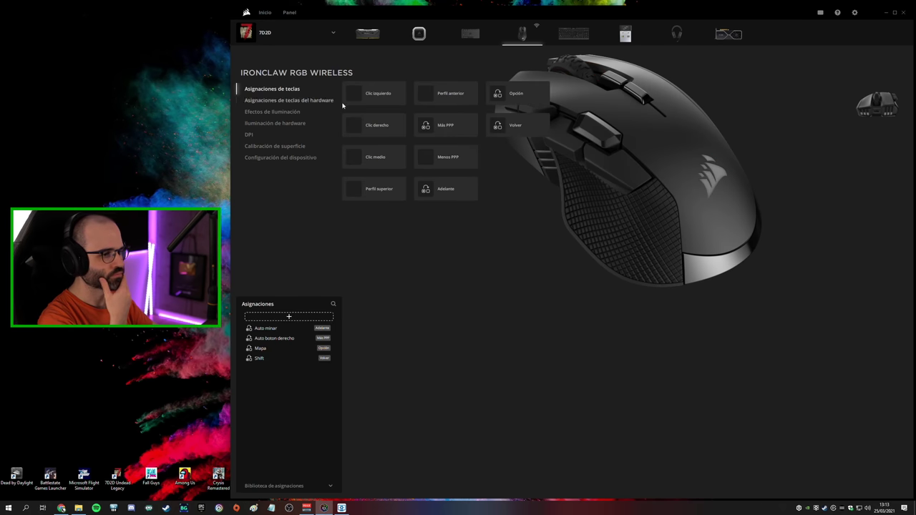
pyautogui.click(277, 329)
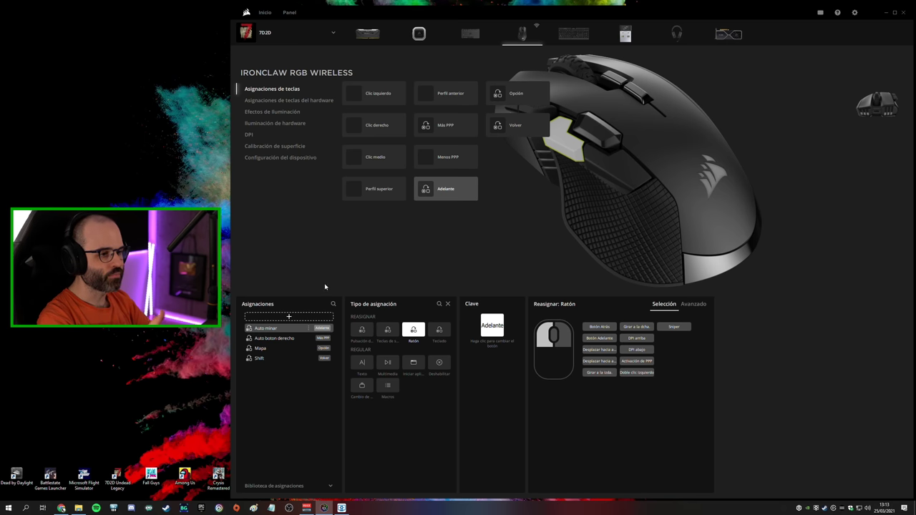
# Add a Ratón assignment named "minar" to the mouse and bind it to the Perfil anterior button
pyautogui.click(286, 317)
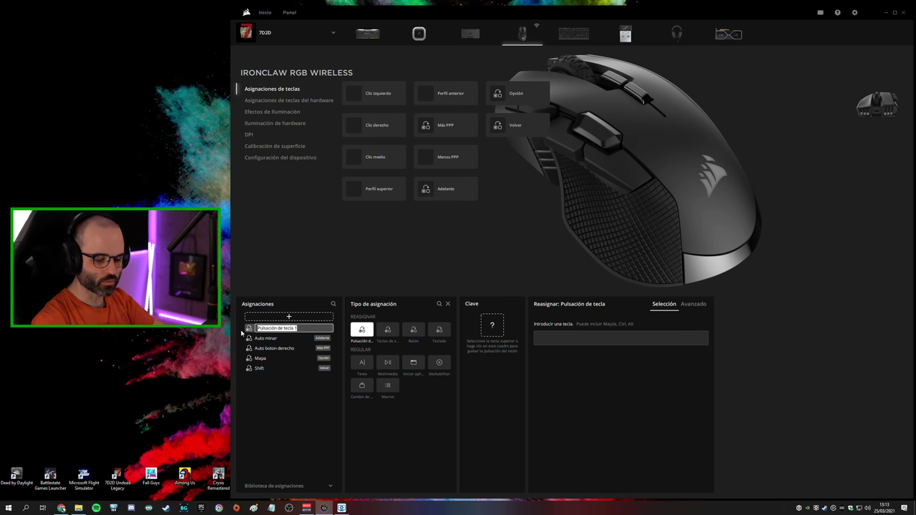
pyautogui.click(413, 329)
pyautogui.write('minar')
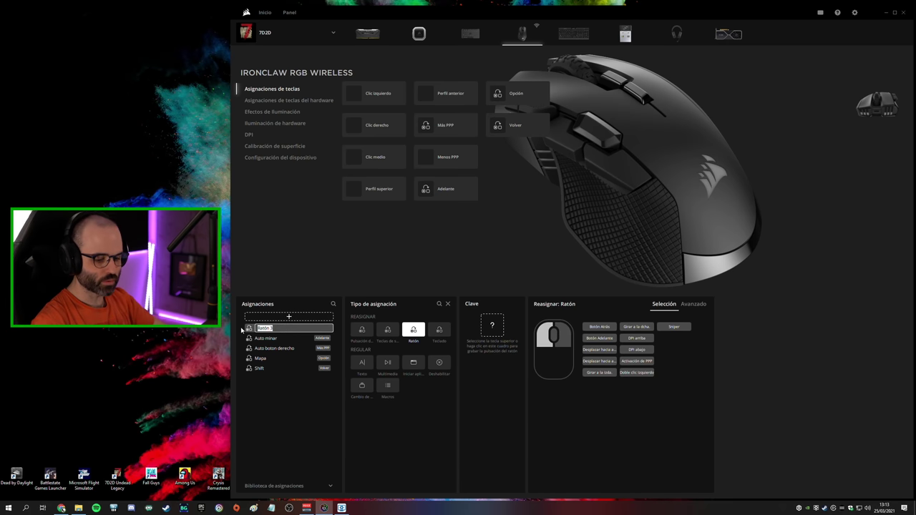
pyautogui.press('Return')
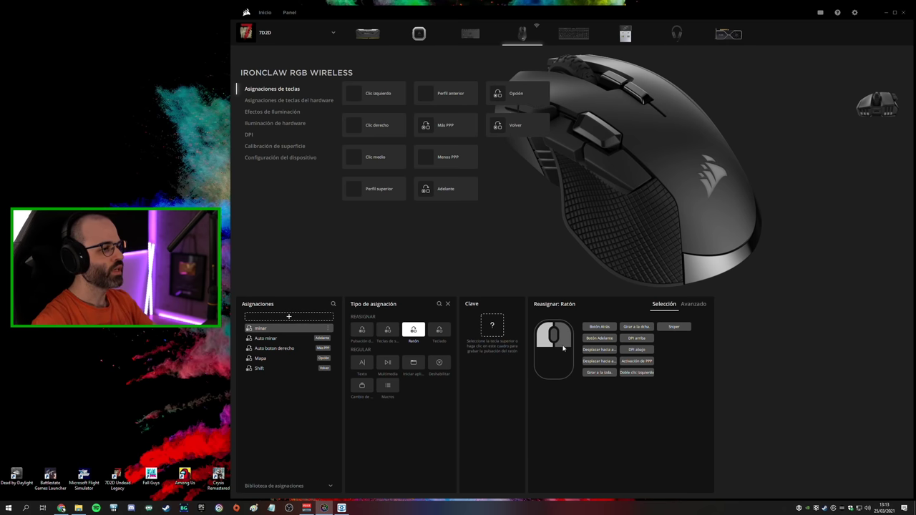
pyautogui.click(640, 95)
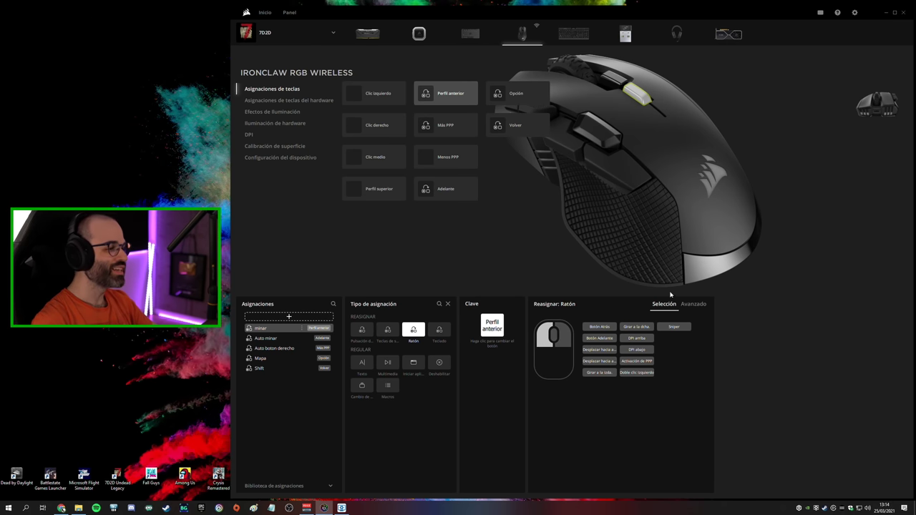
# Enable Imitar mantener tecla pulsada for the minar assignment, set its end time to 10 seconds and change its mode to Alternar
pyautogui.click(693, 305)
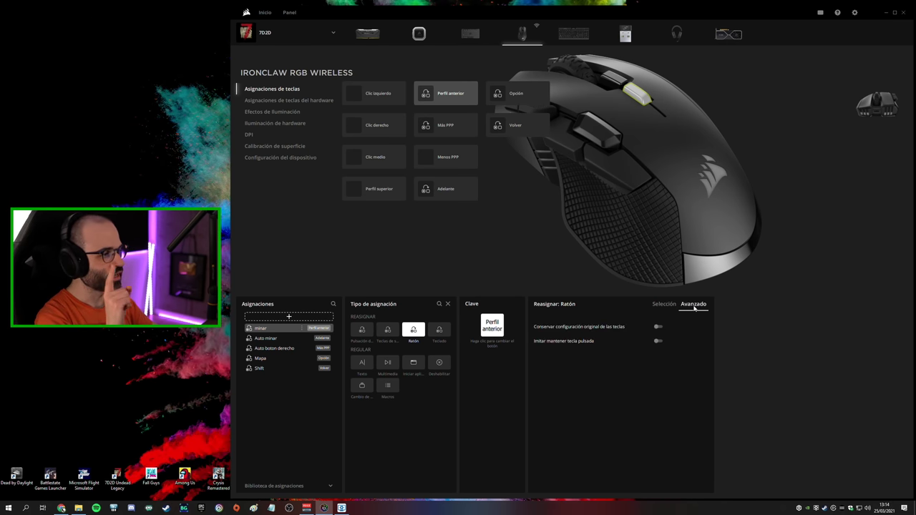
pyautogui.click(658, 341)
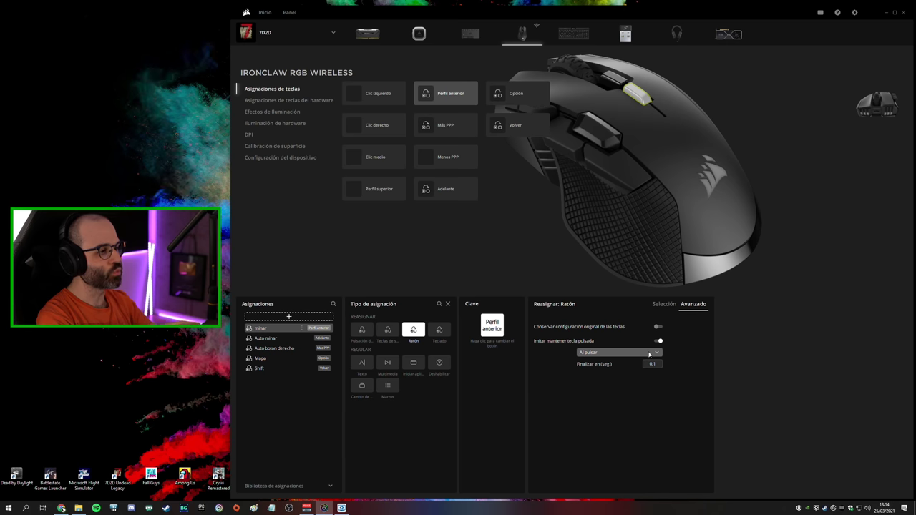
pyautogui.press('BackSpace')
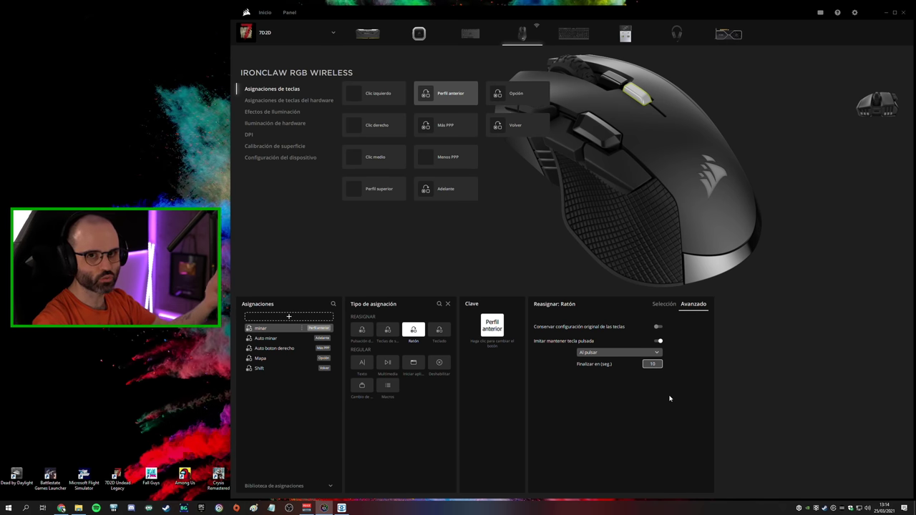
pyautogui.click(628, 353)
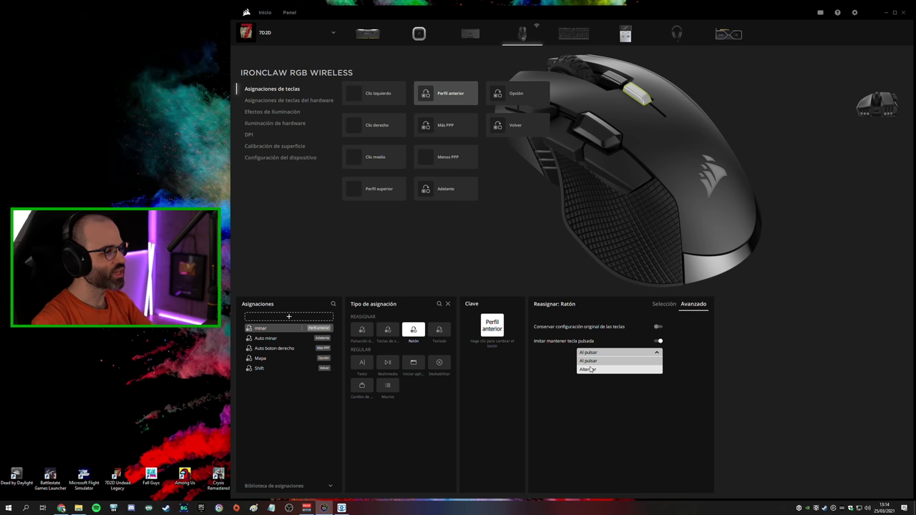
pyautogui.click(608, 361)
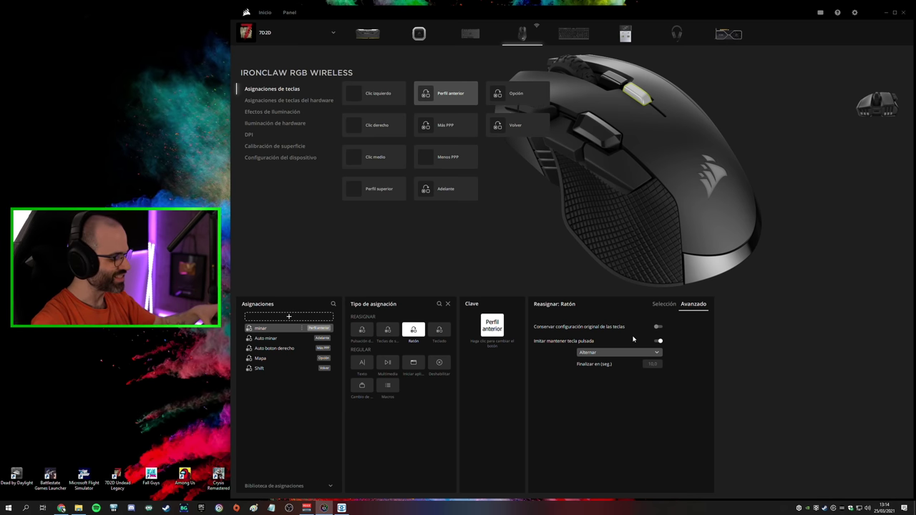
# Delete the minar assignment from the mouse's assignments in the 7D2D profile
pyautogui.rightClick(278, 328)
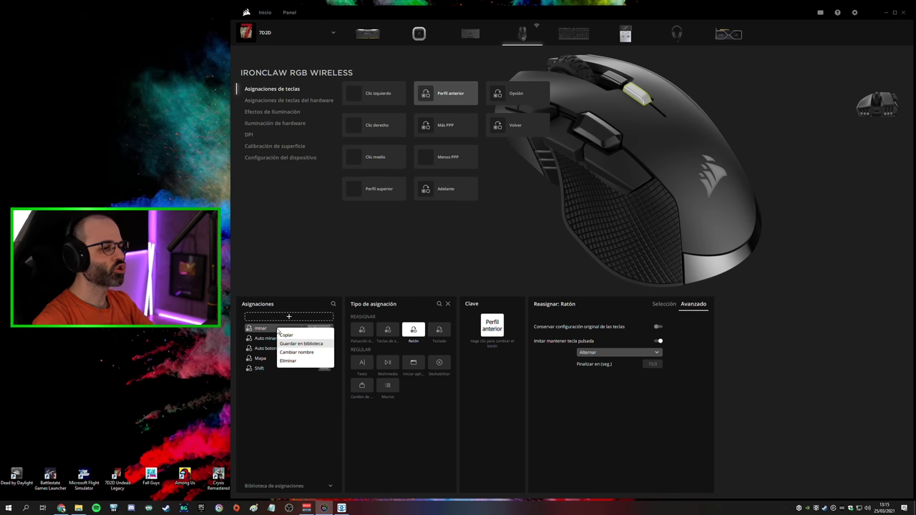
pyautogui.click(288, 360)
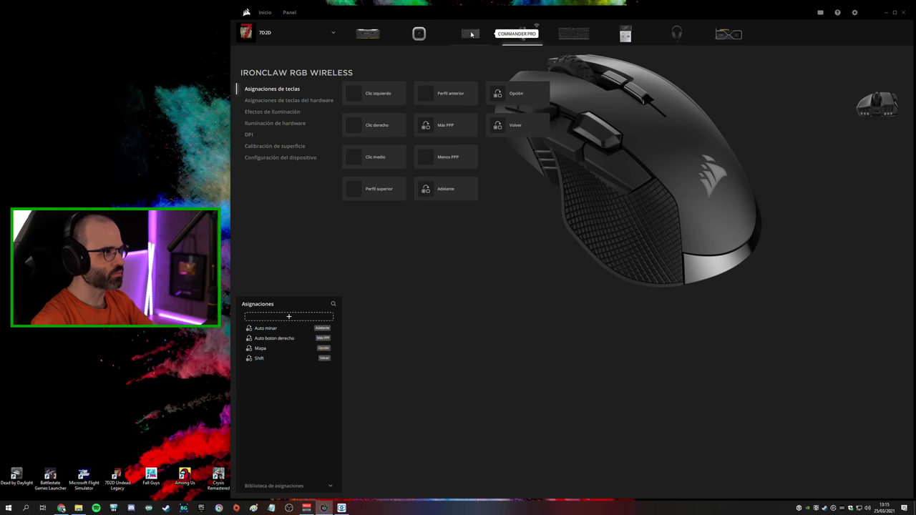
# Add a Teclado assignment that outputs O to the K70 RGB MK.2 LP keyboard's key assignments and bind it to the O key
pyautogui.click(571, 34)
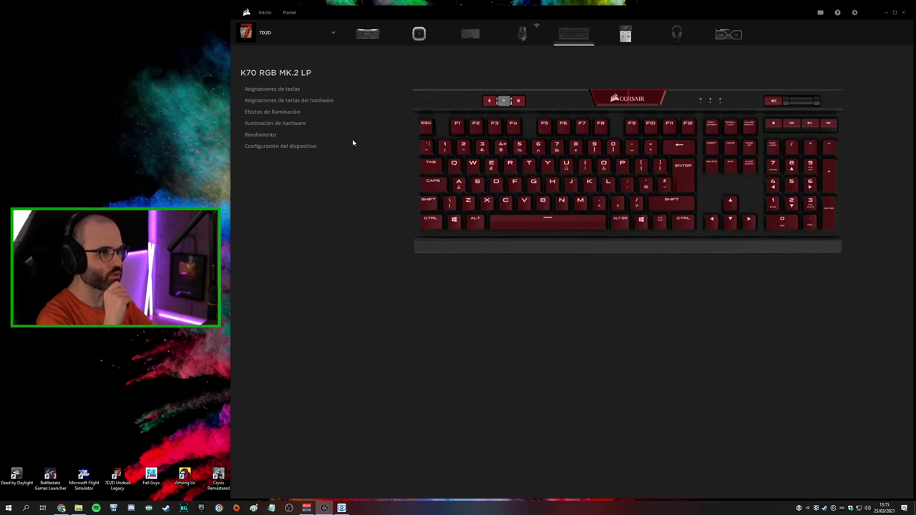
pyautogui.click(274, 88)
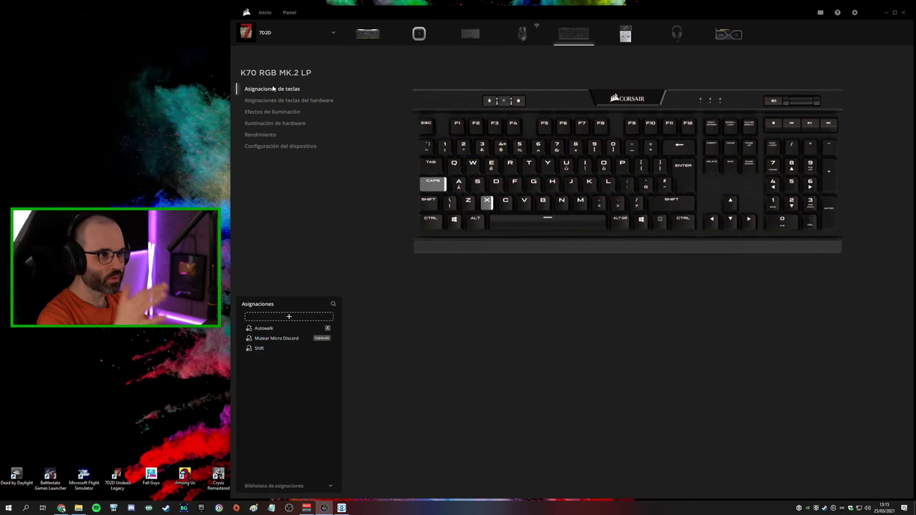
pyautogui.click(290, 316)
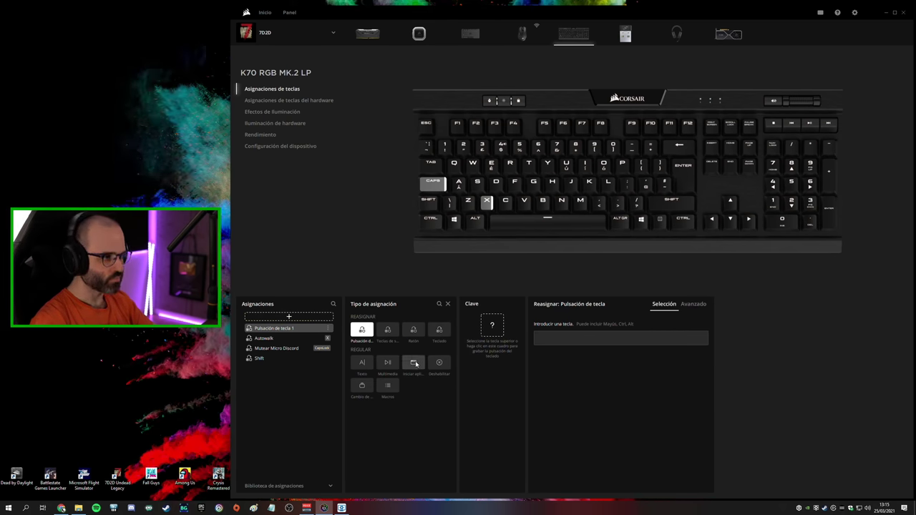
pyautogui.click(387, 329)
pyautogui.click(412, 329)
pyautogui.click(387, 329)
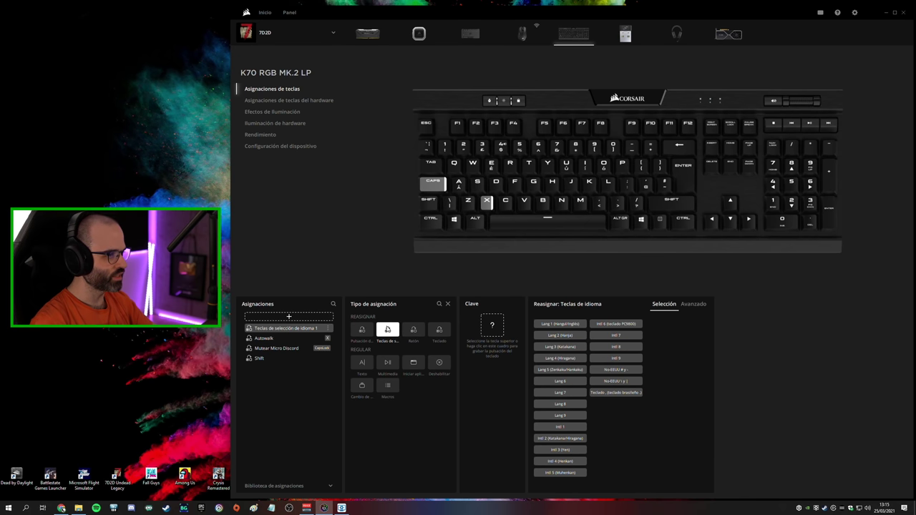
pyautogui.click(438, 329)
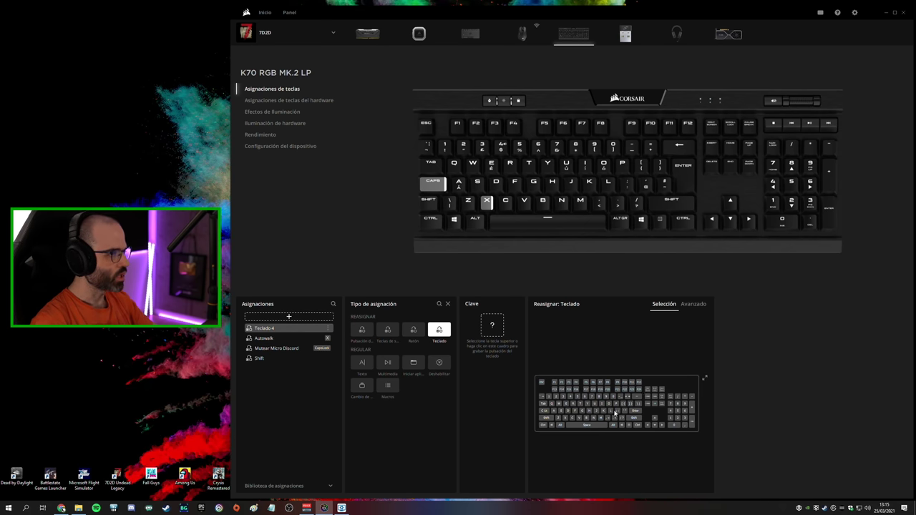
pyautogui.click(608, 403)
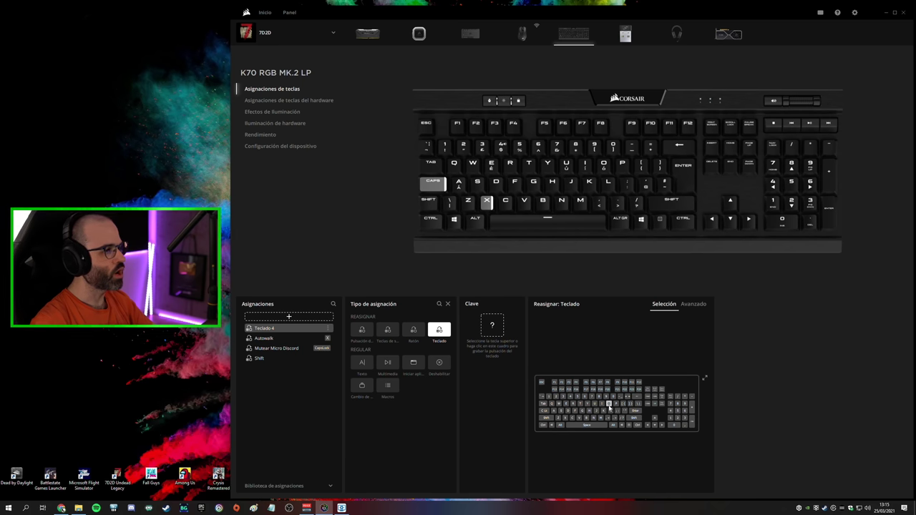
pyautogui.click(604, 164)
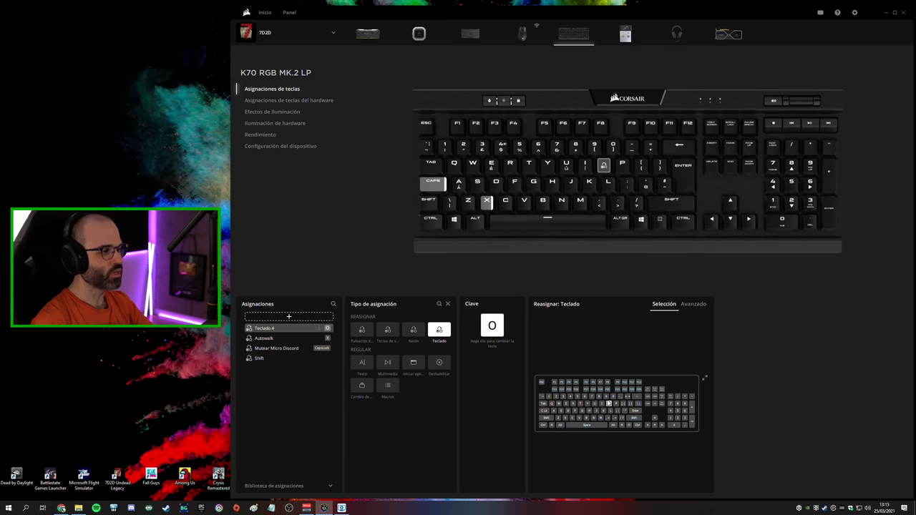
# Enable Imitar mantener tecla pulsada for the O key's Teclado assignment and set its mode to Alternar
pyautogui.click(694, 305)
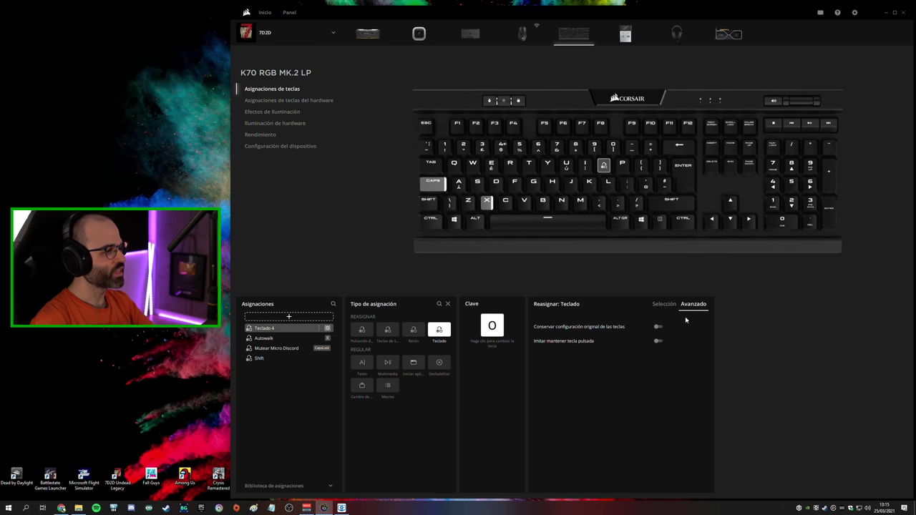
pyautogui.click(658, 340)
pyautogui.click(638, 353)
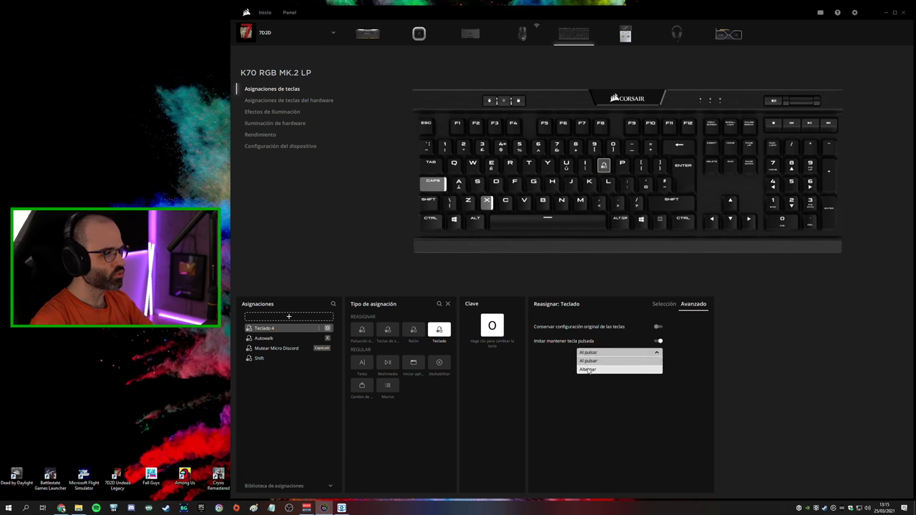
pyautogui.click(588, 365)
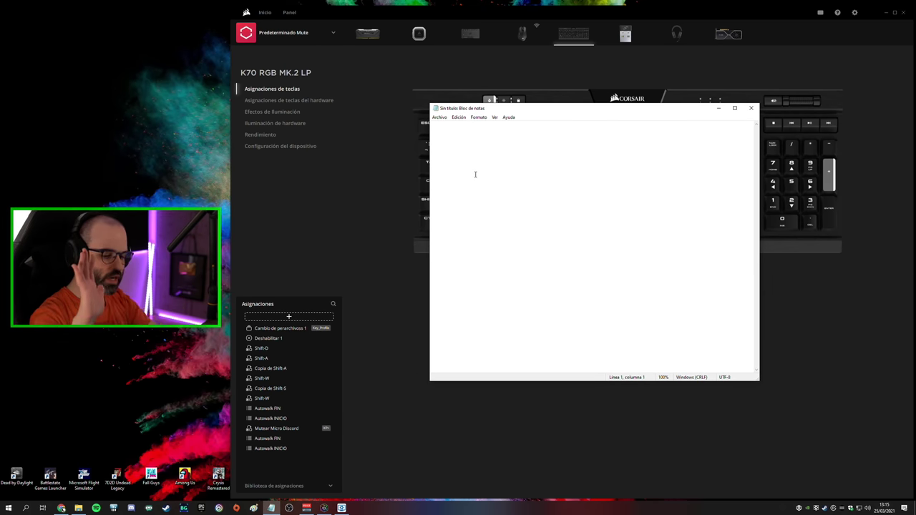
# Test the O key in a blank Notepad document and return to the 7D2D profile in iCUE
pyautogui.write('o')
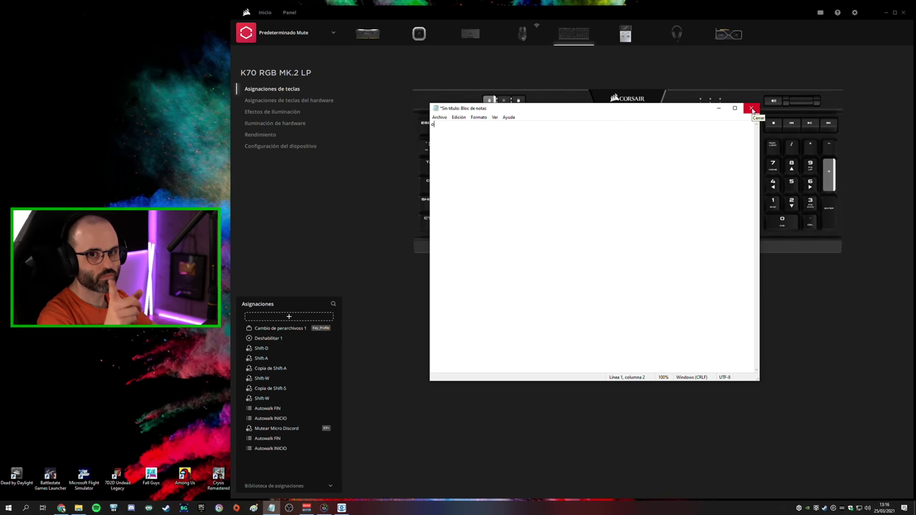
pyautogui.click(272, 65)
pyautogui.click(301, 36)
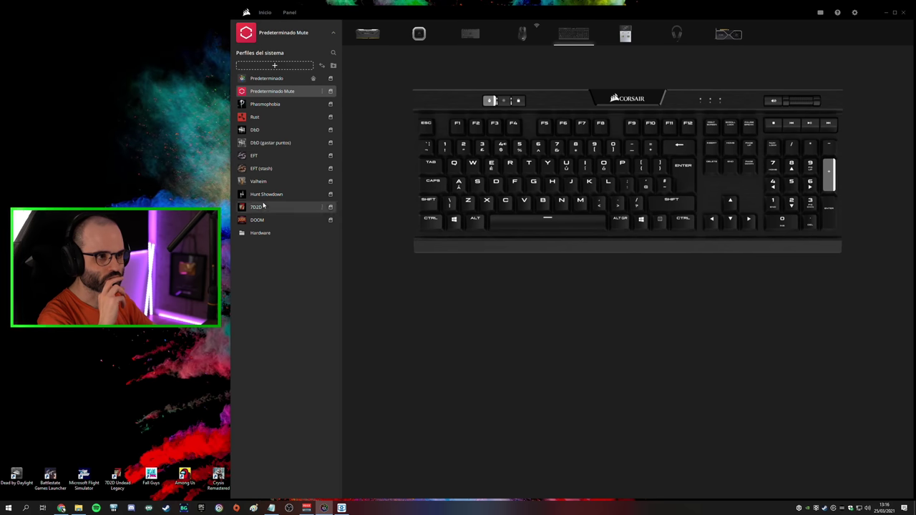
pyautogui.click(267, 209)
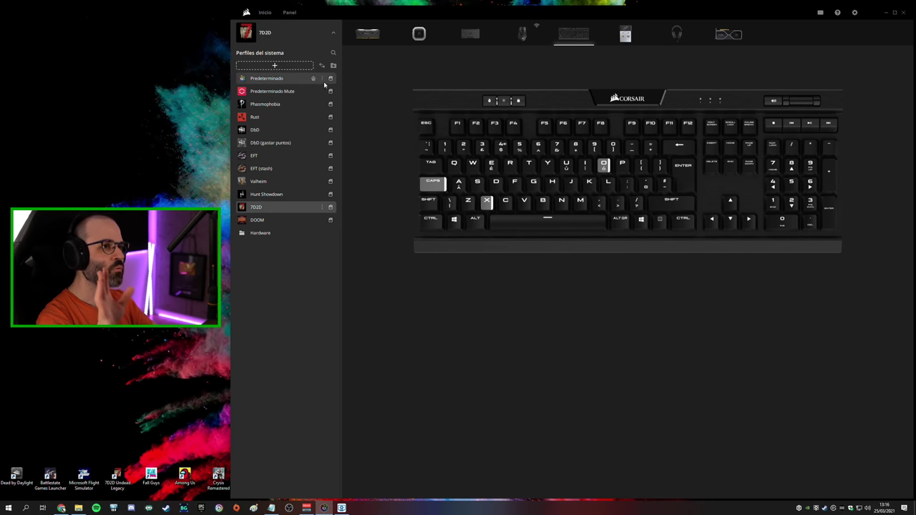
pyautogui.click(313, 33)
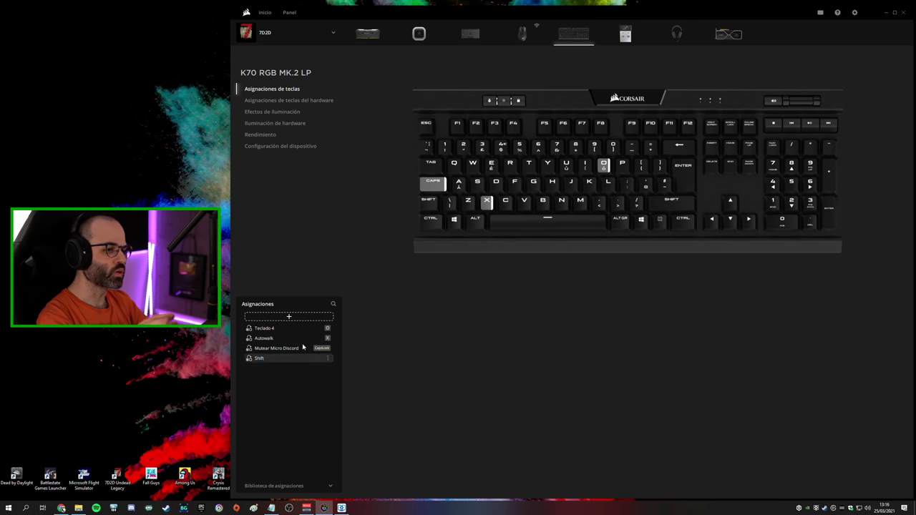
# Open the Teclado 4 assignment bound to O and look through the assignment library in the 7D2D profile
pyautogui.click(274, 330)
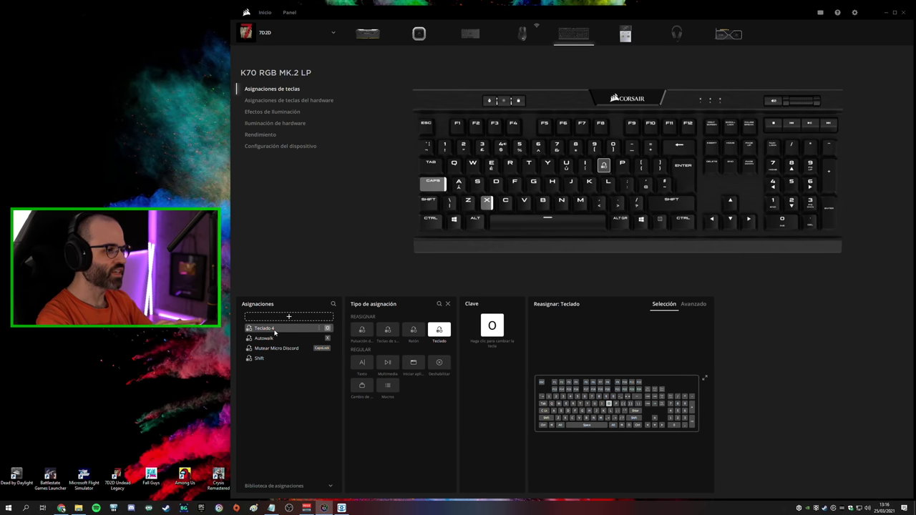
pyautogui.rightClick(274, 329)
pyautogui.click(295, 346)
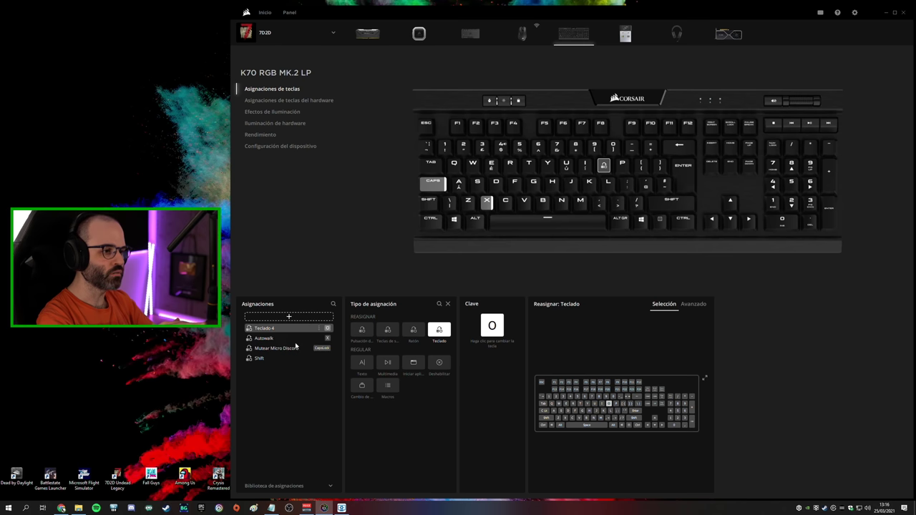
pyautogui.click(289, 487)
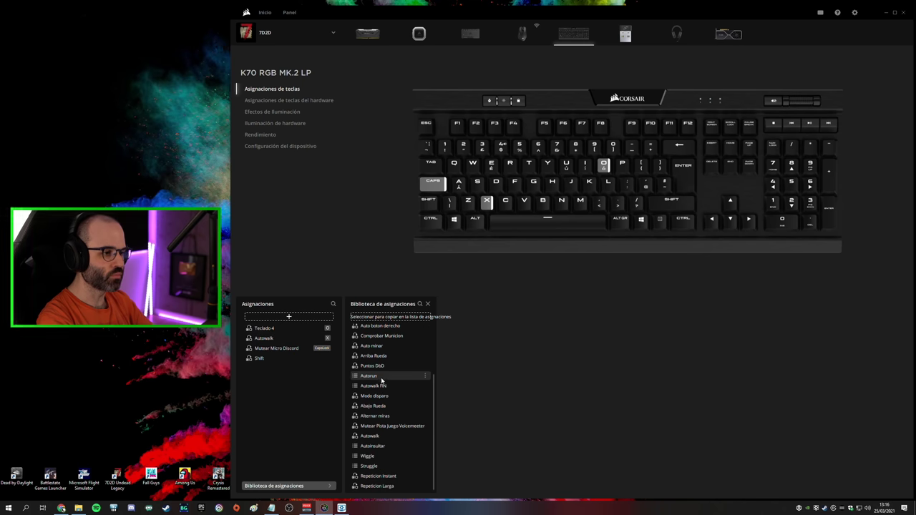
pyautogui.click(285, 486)
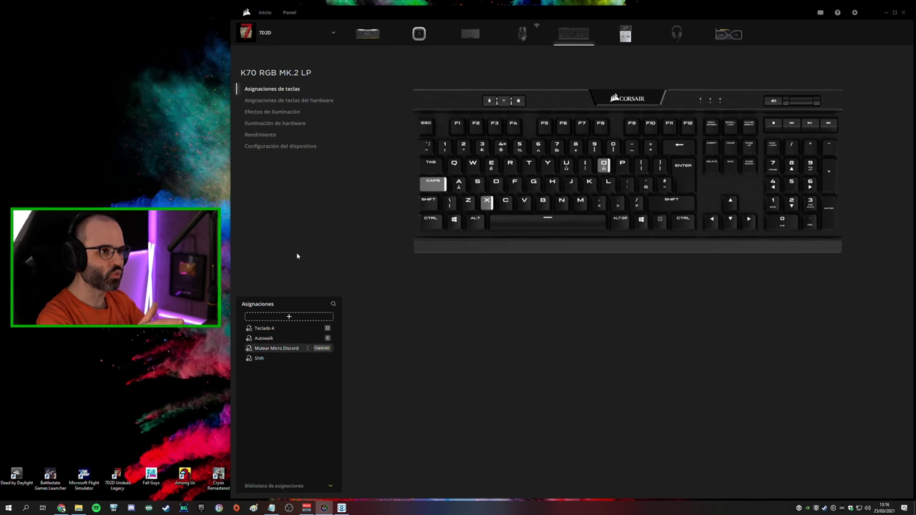
# Switch to the Predeterminado profile, copy Teclado 4 from the library into the keyboard's assignments and bind it to the O key
pyautogui.click(264, 32)
pyautogui.click(262, 79)
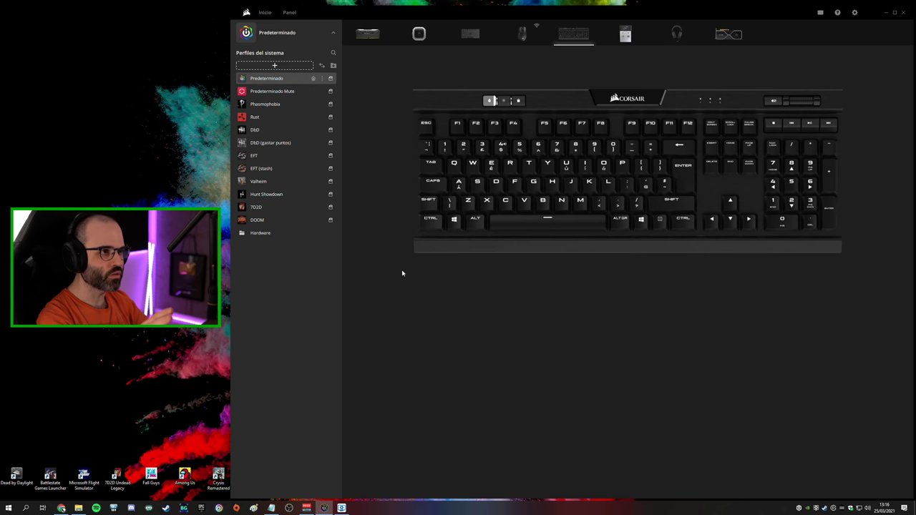
pyautogui.click(287, 486)
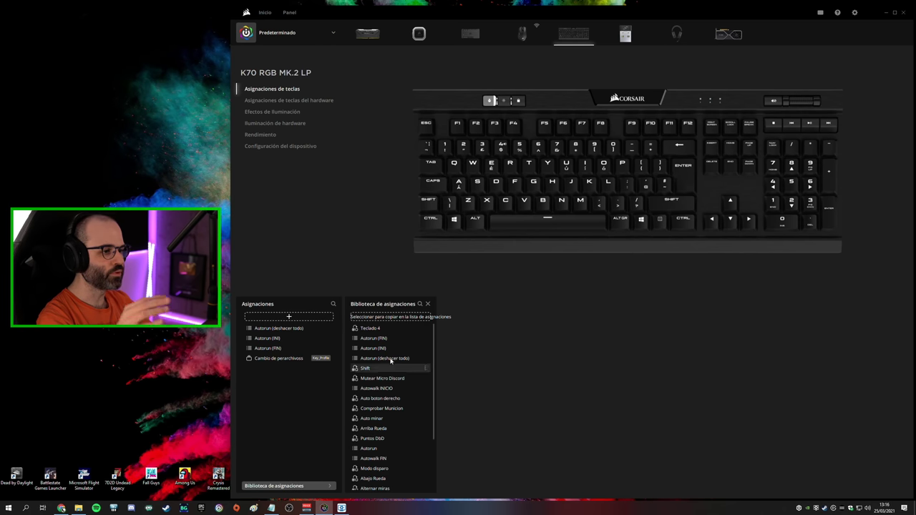
pyautogui.moveTo(372, 333); pyautogui.dragTo(269, 325)
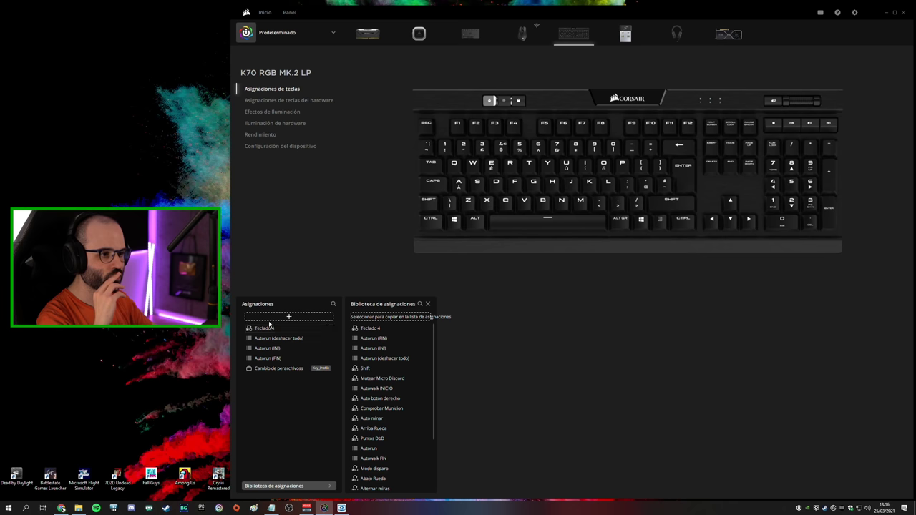
pyautogui.click(265, 328)
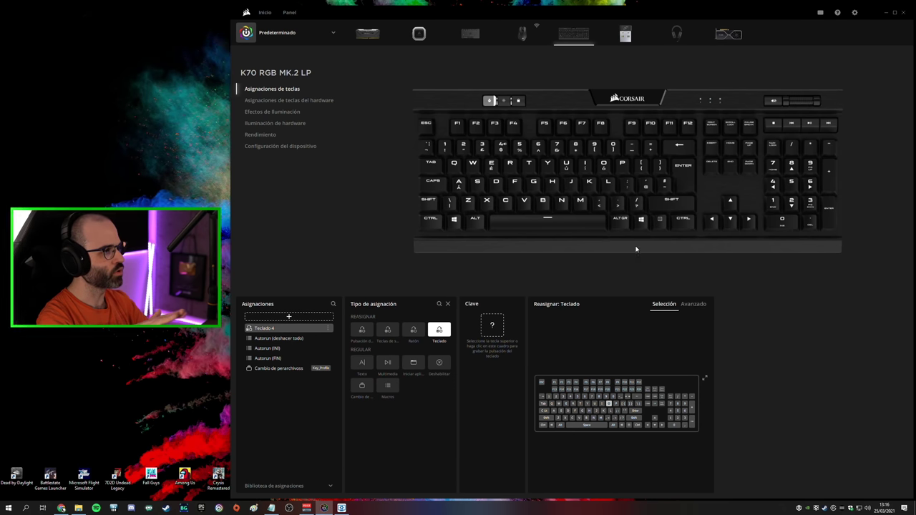
pyautogui.click(605, 164)
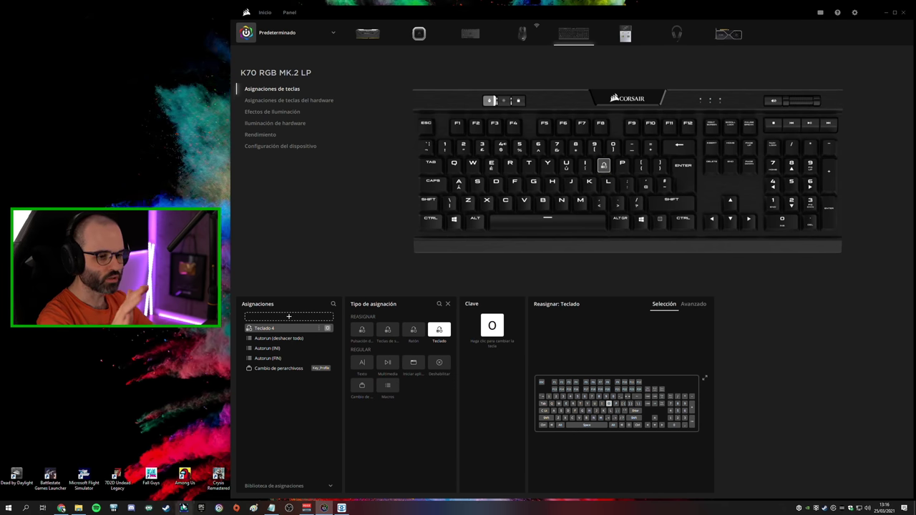
# Switch to the open Notepad document and test the toggled hold of the O key there
pyautogui.click(271, 508)
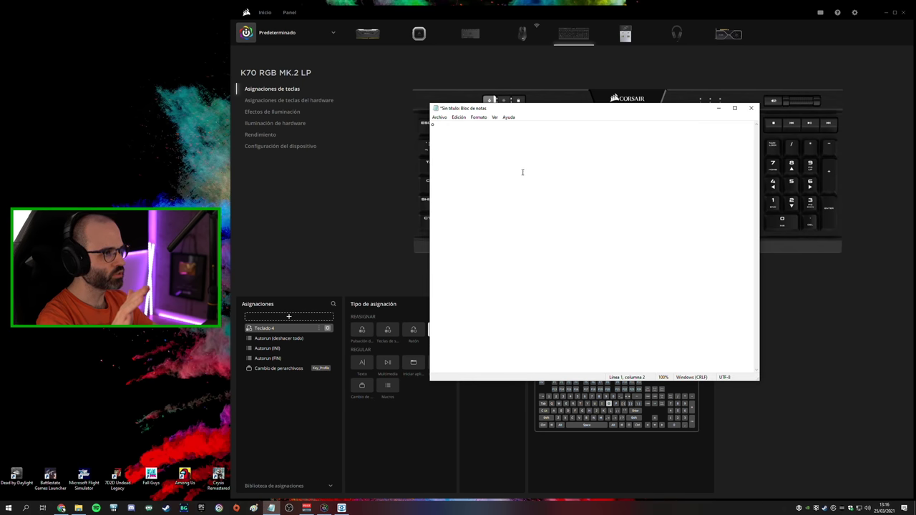
pyautogui.write('o')
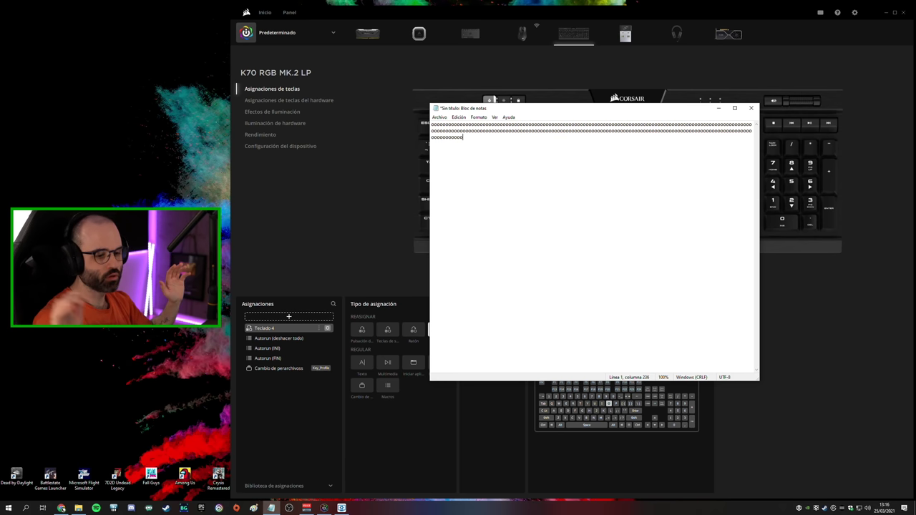
pyautogui.write('ooooooooooooooooooooooooooooooooooooooooooooooooooooooooooooo')
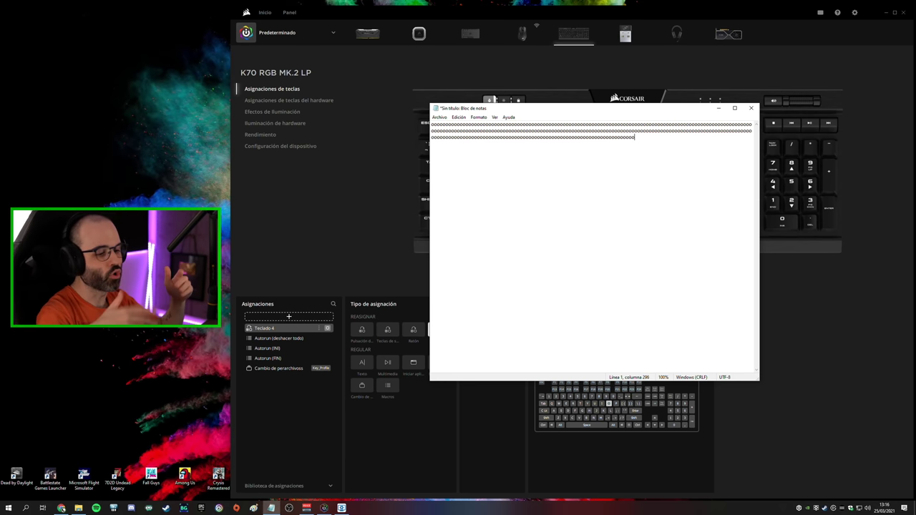
pyautogui.write('ooooooooooooooooooooooooooooooooooooooooooooooooooooooooooo')
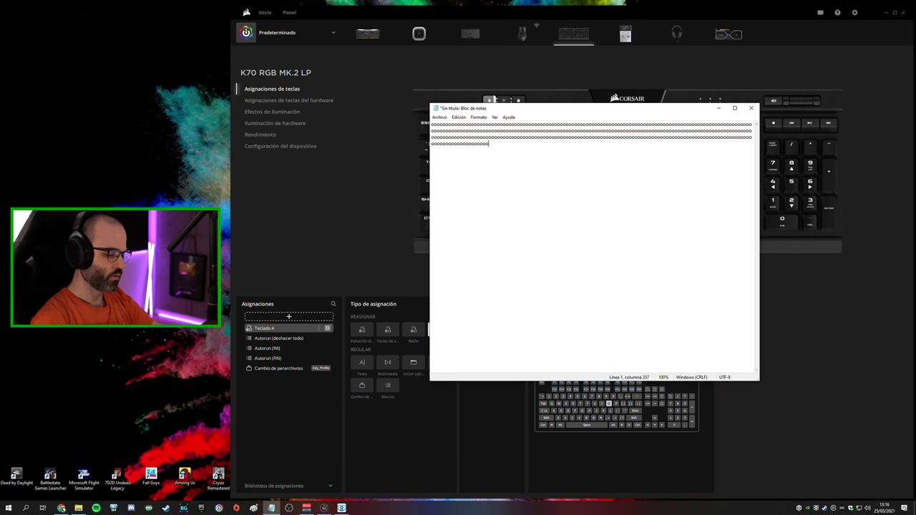
pyautogui.write('oooooooooooooooo')
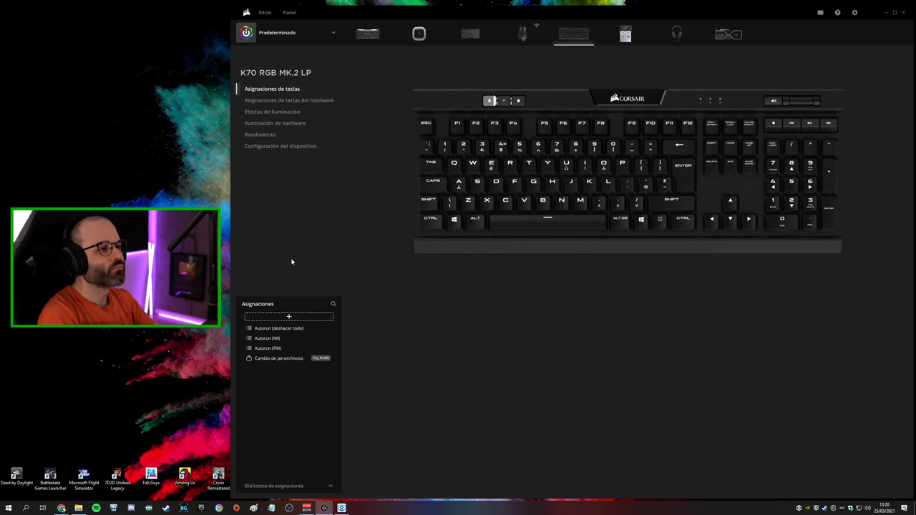
# Open the Wiggle macro in the DbD profile and examine its recorded key sequence, general settings and advanced settings
pyautogui.click(319, 35)
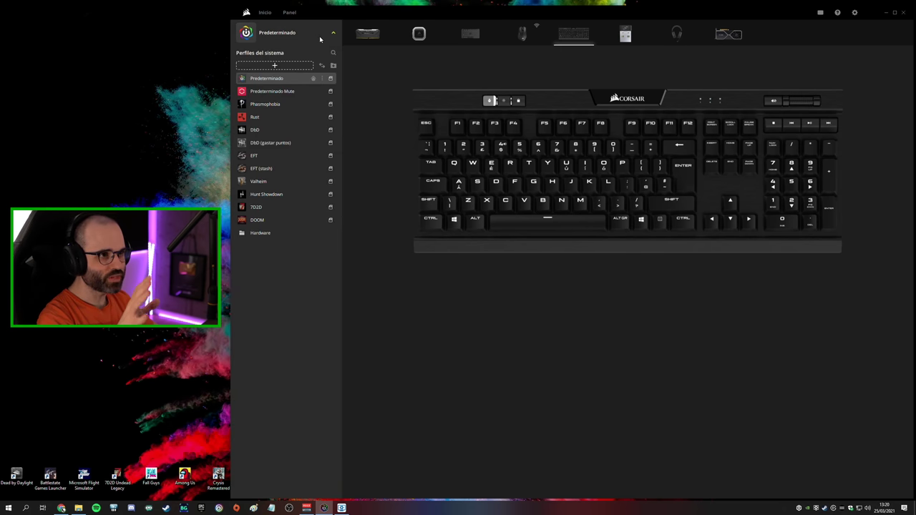
pyautogui.click(271, 129)
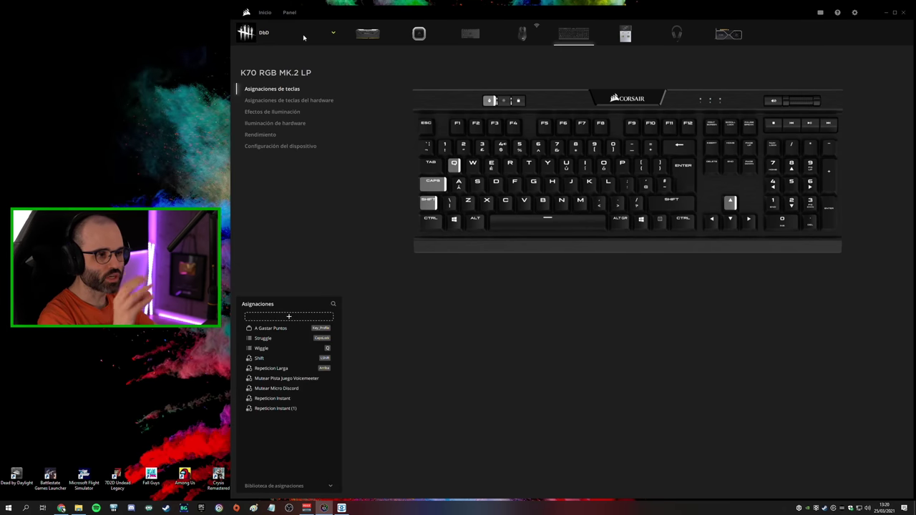
pyautogui.click(271, 347)
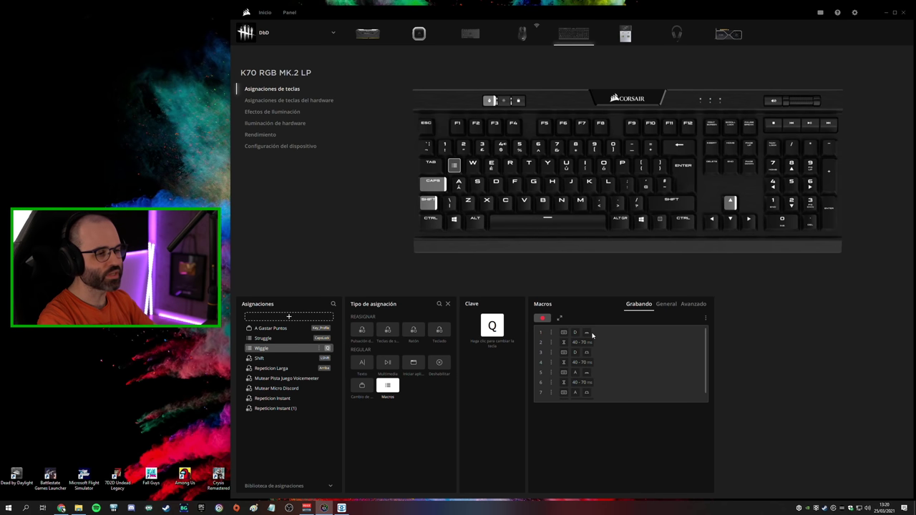
pyautogui.scroll(-1, 592, 351)
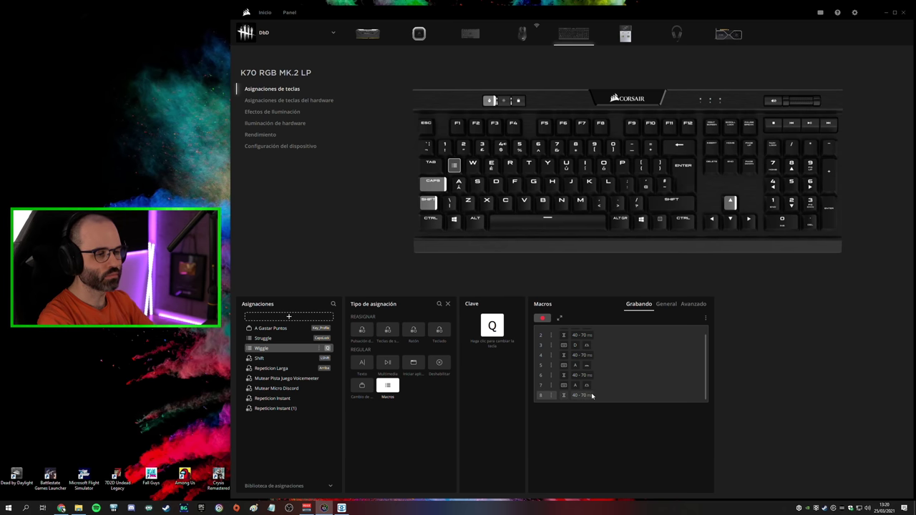
pyautogui.click(665, 304)
pyautogui.click(687, 306)
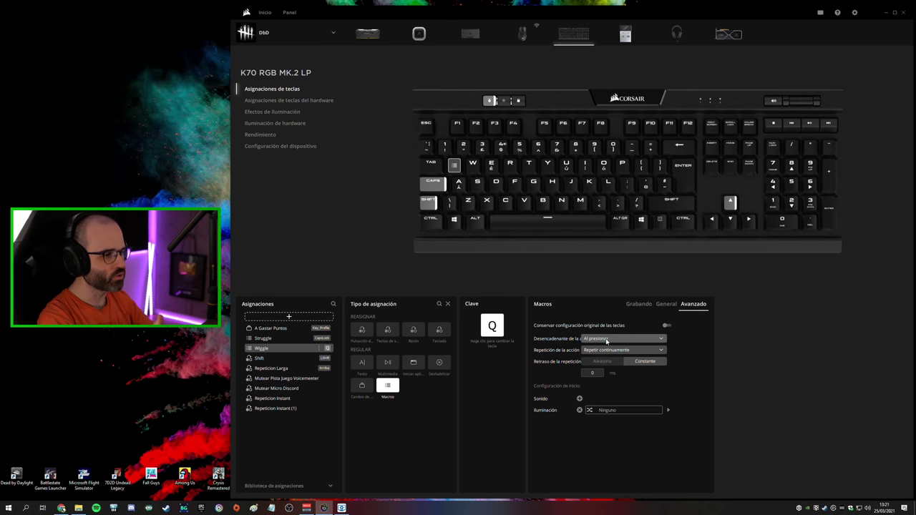
# Test the Wiggle macro's repeating D and A output in the assignments search field
pyautogui.click(332, 304)
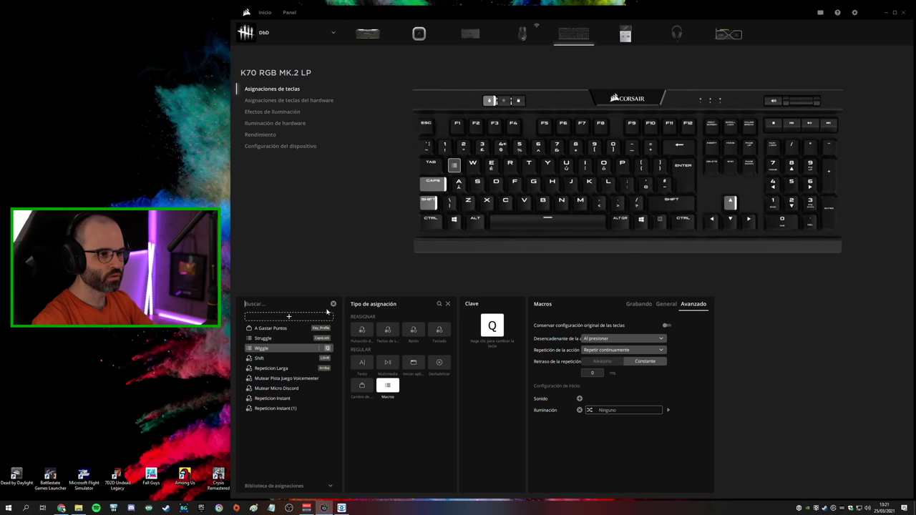
pyautogui.write('dadadadadadadadadadadad')
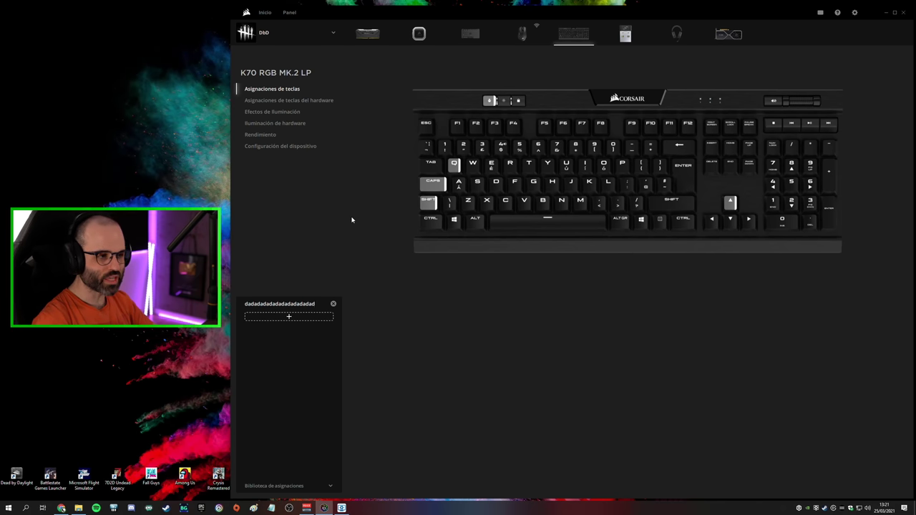
# Run the Wiggle macro again in the assignments search field, clear the text, and repeat the test from an empty field
pyautogui.write('adadadada')
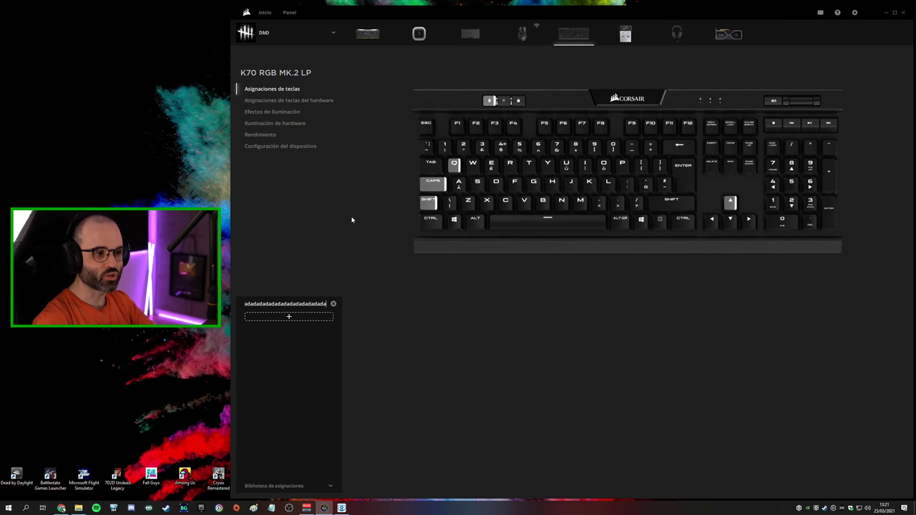
pyautogui.click(333, 304)
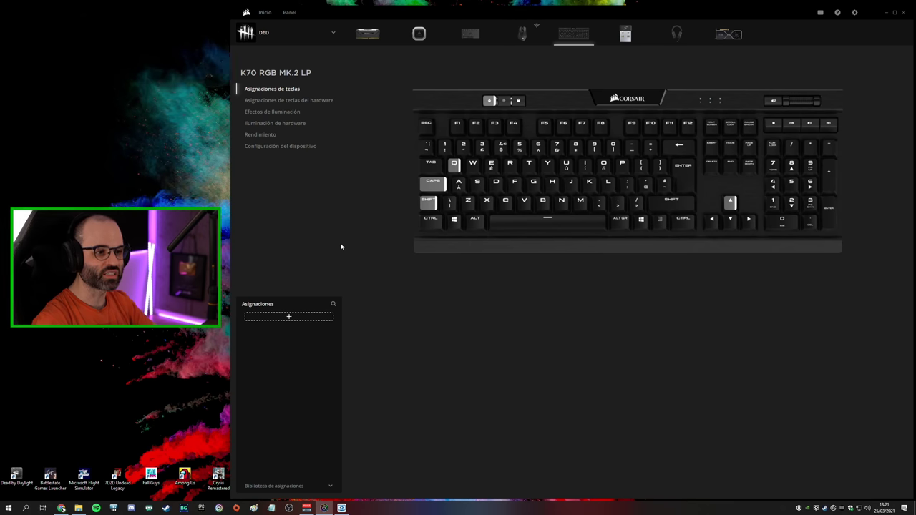
pyautogui.click(333, 304)
pyautogui.write('dadadadadadadadadada')
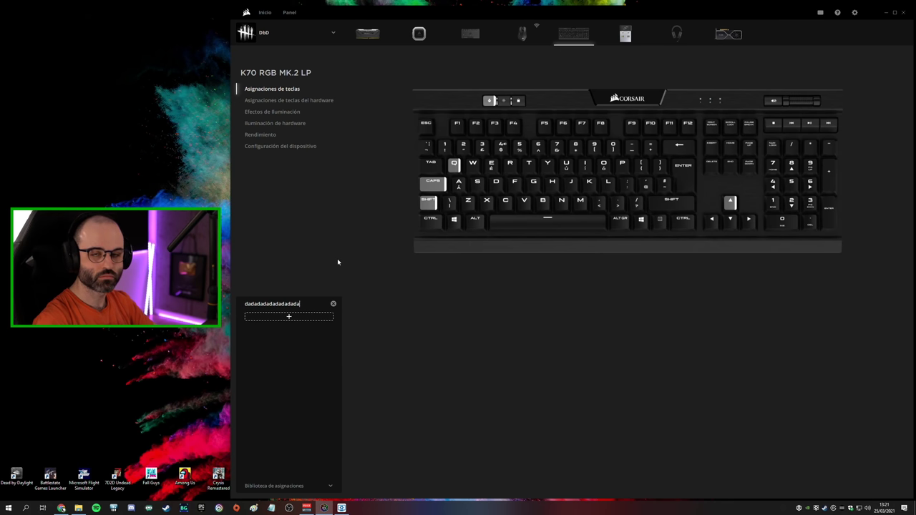
pyautogui.press('Escape')
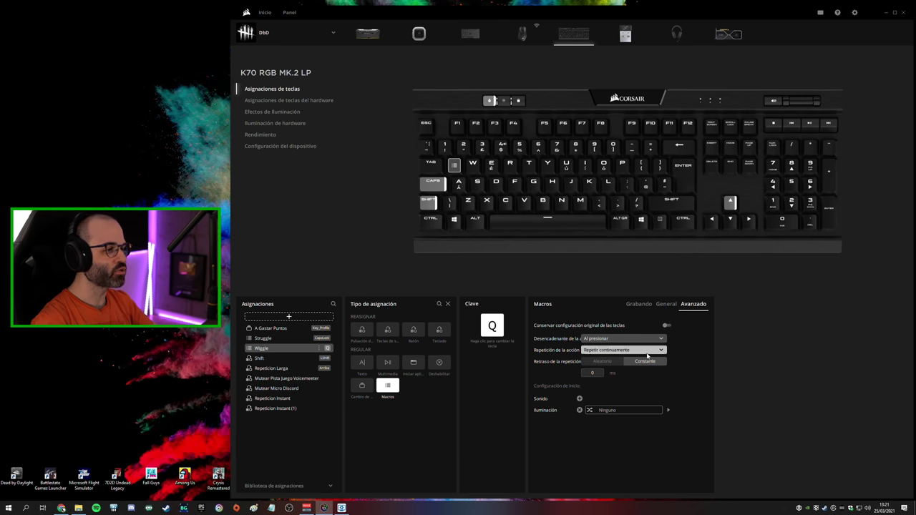
# Set the Wiggle macro's action repetition to No repetir and test a single run in the assignments search field
pyautogui.click(621, 351)
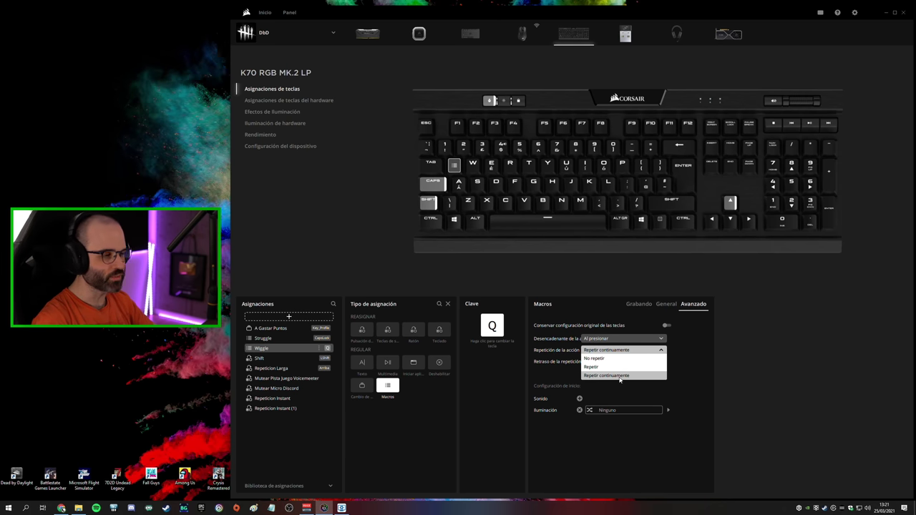
pyautogui.click(606, 359)
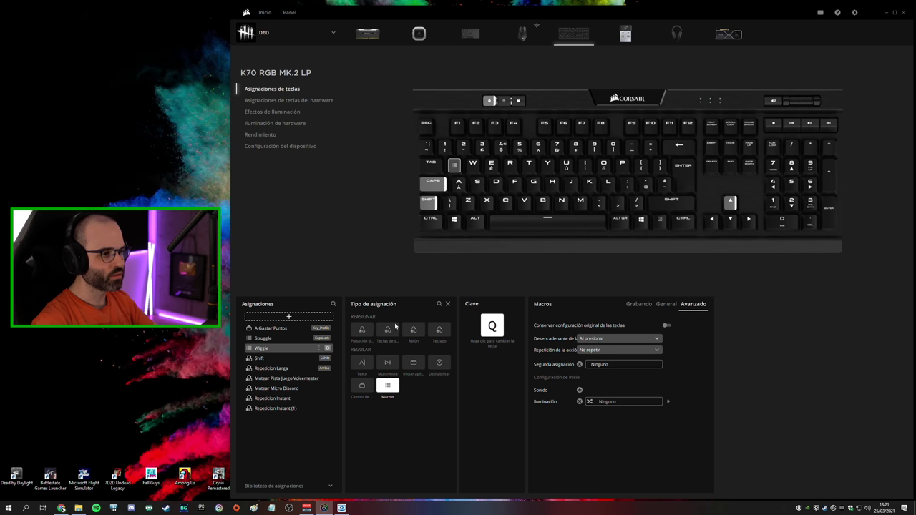
pyautogui.click(333, 304)
pyautogui.write('da')
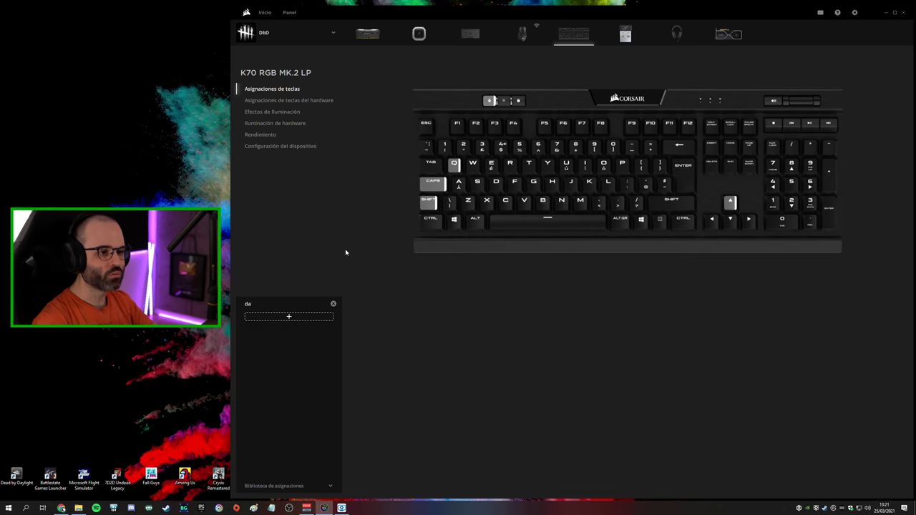
pyautogui.press('Escape')
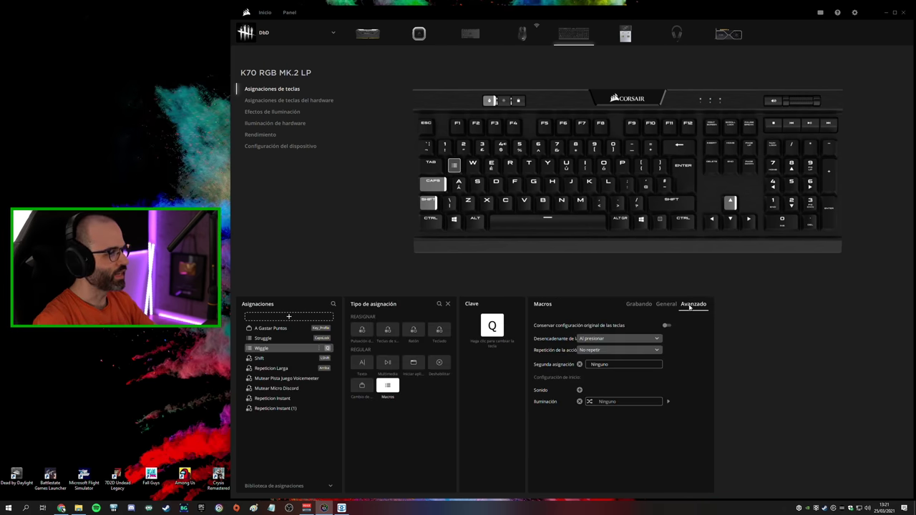
# Try Repetir as the Wiggle macro's action repetition, set it back to Repetir continuamente, and test it in the assignments search field
pyautogui.click(626, 349)
pyautogui.click(602, 361)
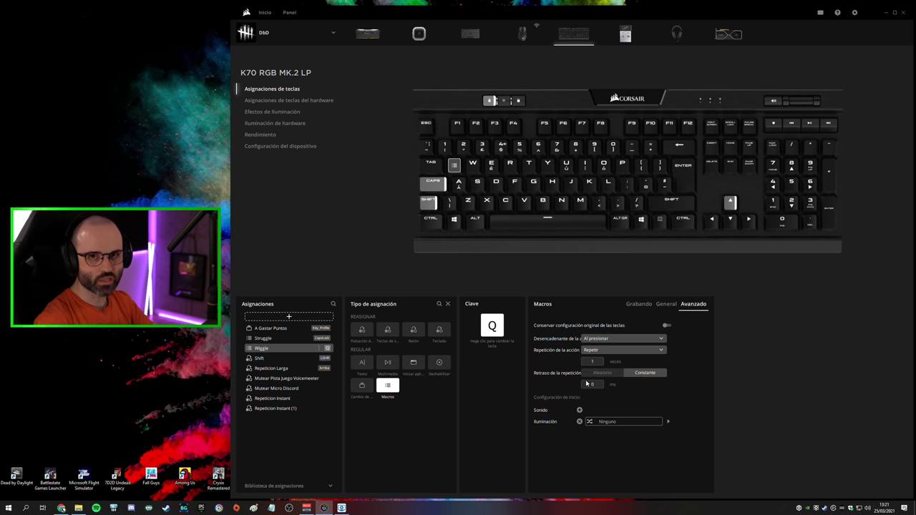
pyautogui.click(611, 350)
pyautogui.click(620, 374)
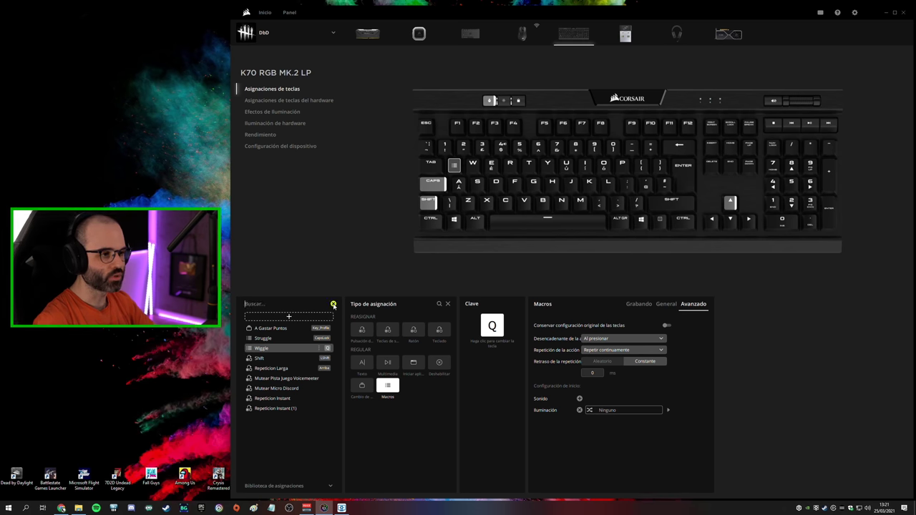
pyautogui.write('dadadadada')
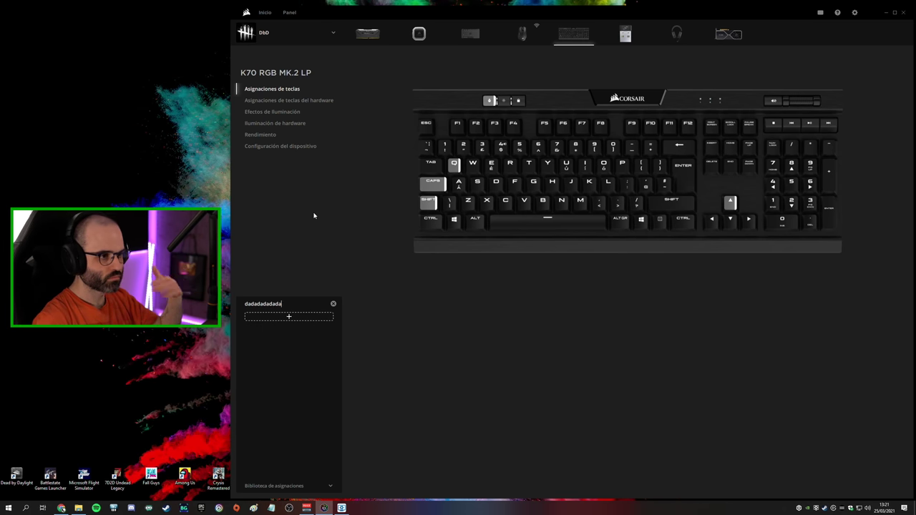
pyautogui.write('dadadadadadadadadada')
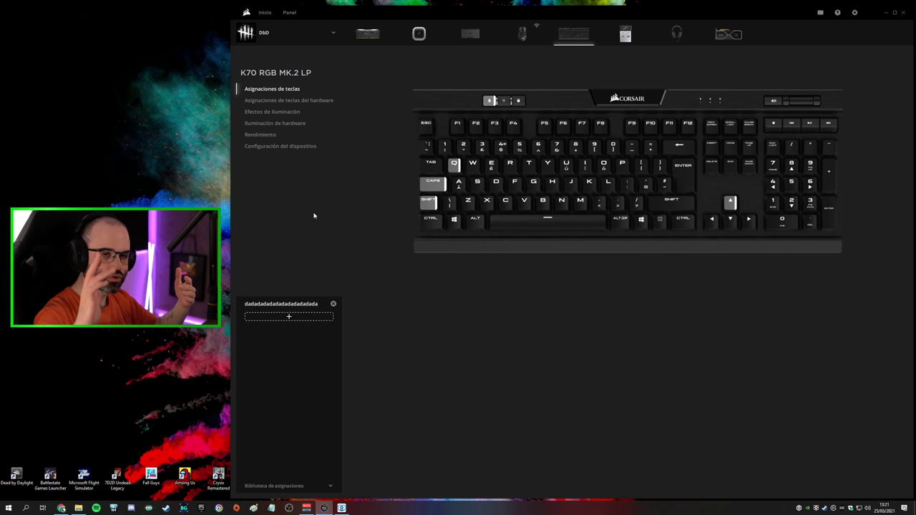
pyautogui.press('Escape')
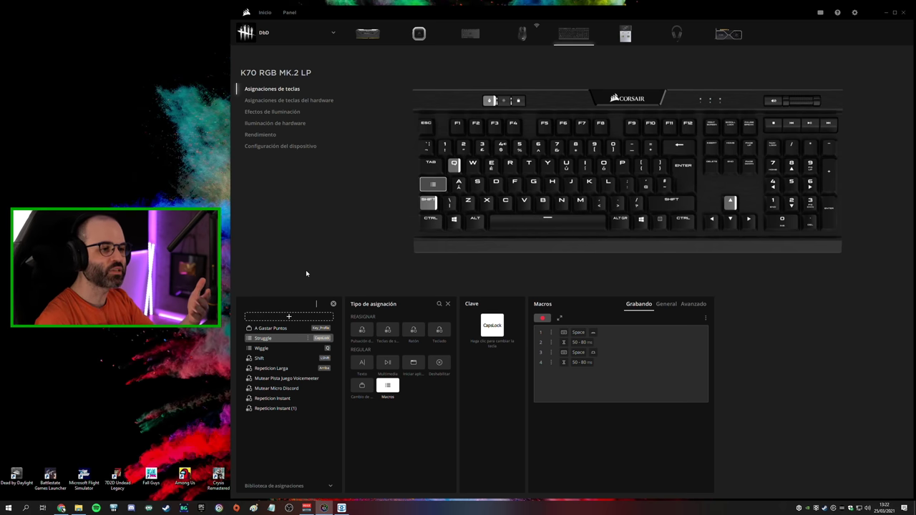
# Examine the Struggle macro's advanced settings and remove its CapsLock key binding
pyautogui.click(692, 304)
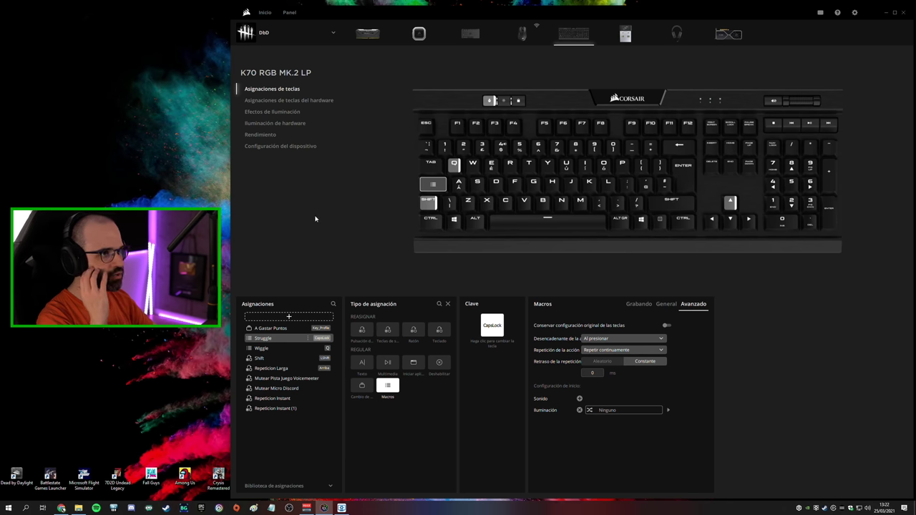
pyautogui.click(258, 32)
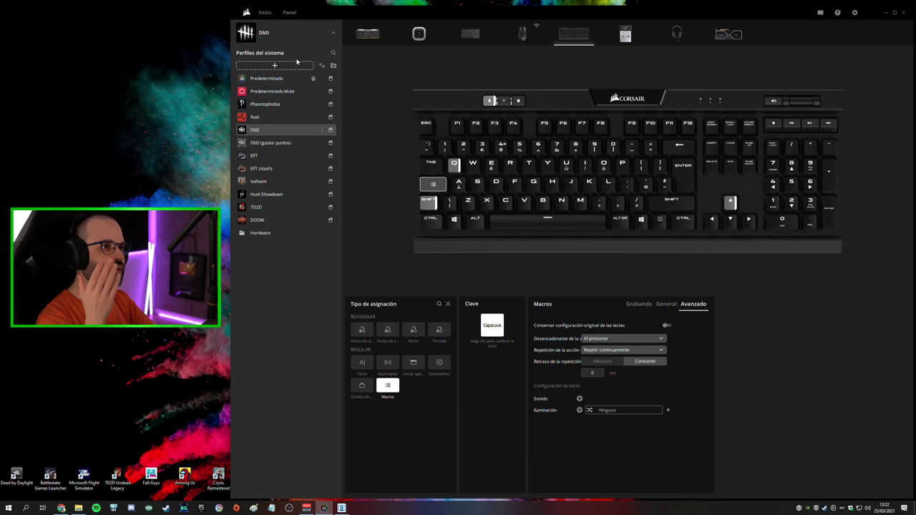
pyautogui.click(309, 34)
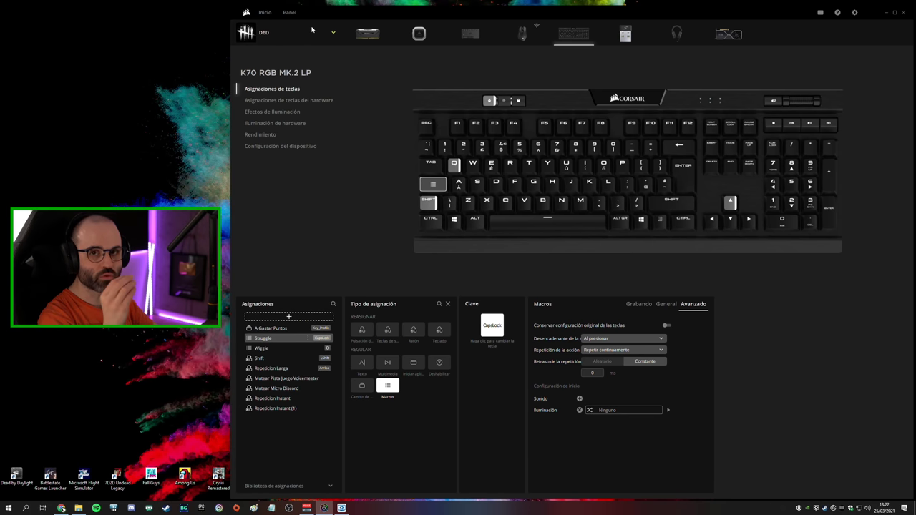
pyautogui.click(364, 215)
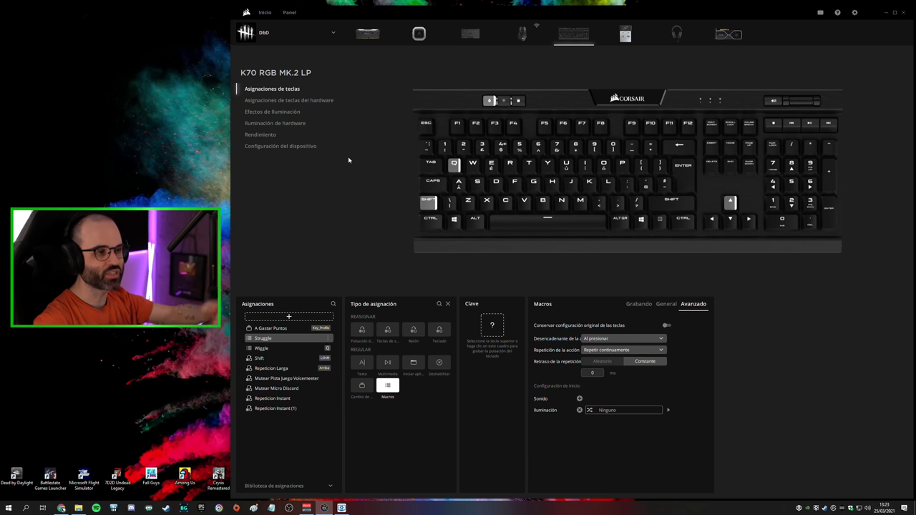
# Switch to the Predeterminado profile, add a new keyboard assignment of type Macros and name it Bailar
pyautogui.click(333, 32)
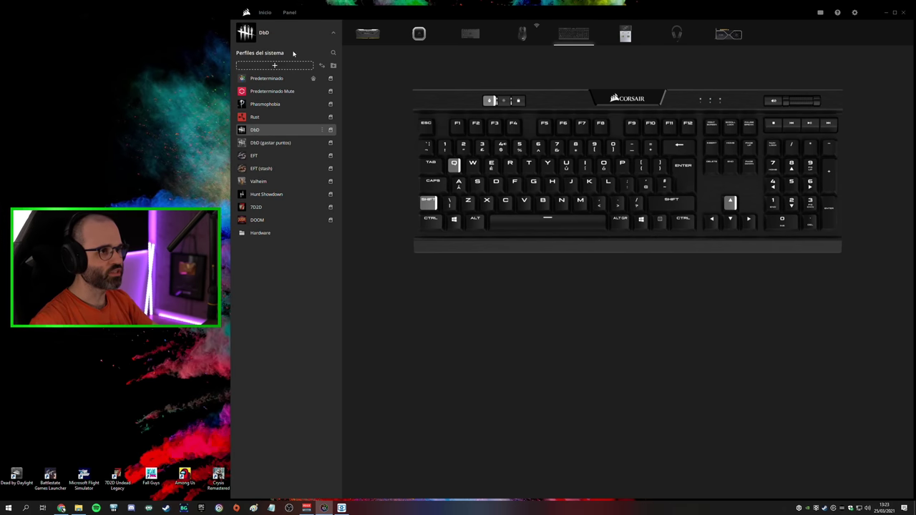
pyautogui.click(272, 78)
pyautogui.click(311, 37)
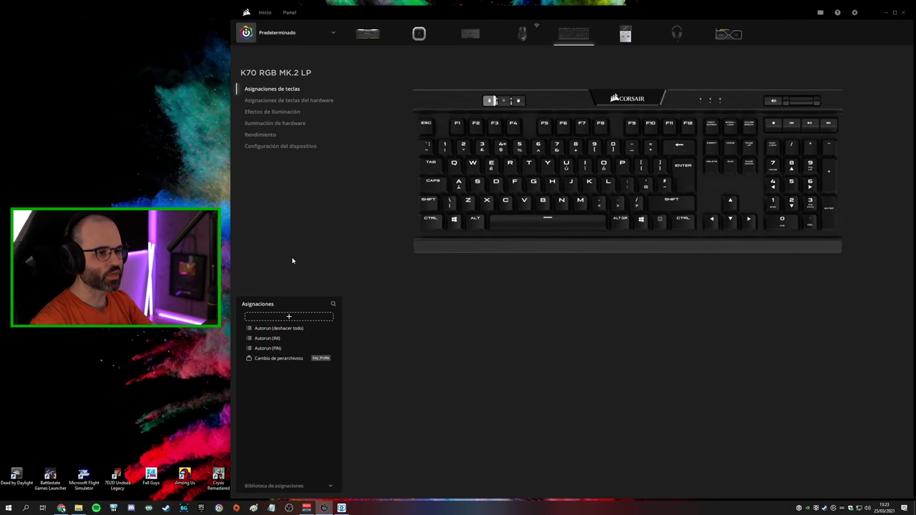
pyautogui.click(286, 317)
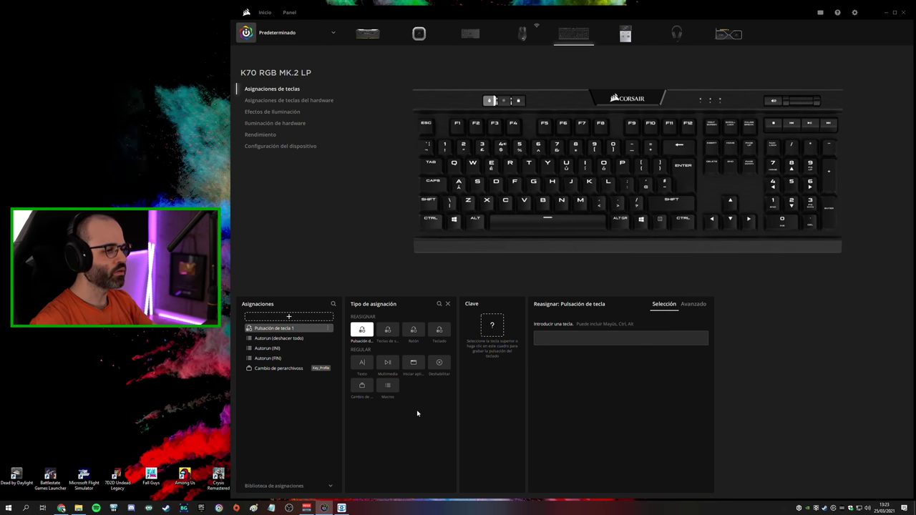
pyautogui.click(387, 385)
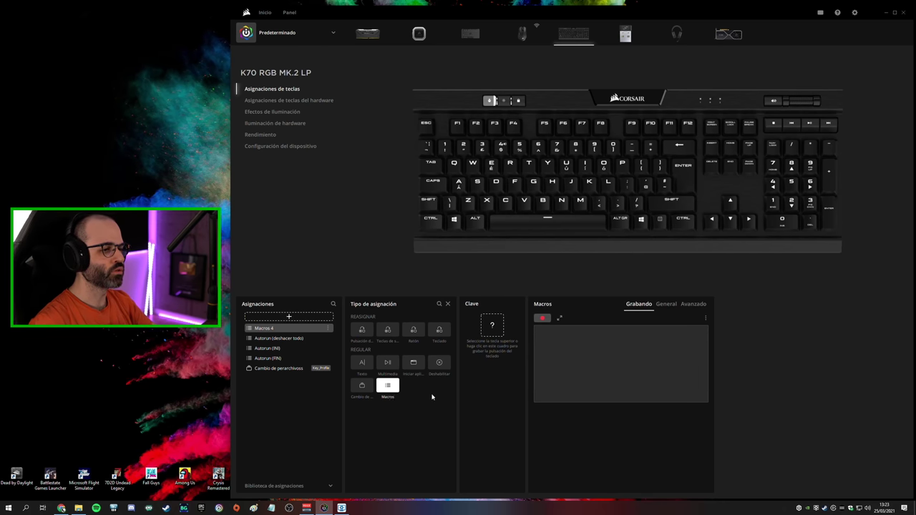
pyautogui.doubleClick(280, 328)
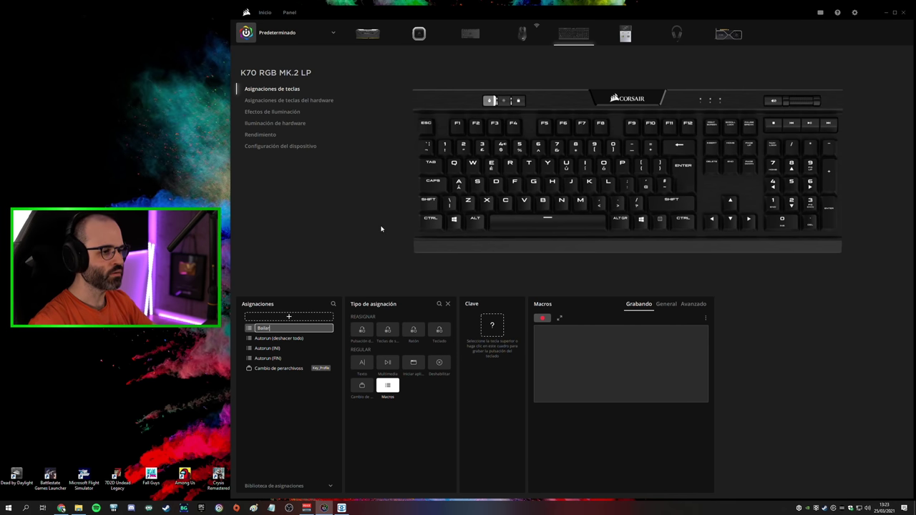
pyautogui.press('Return')
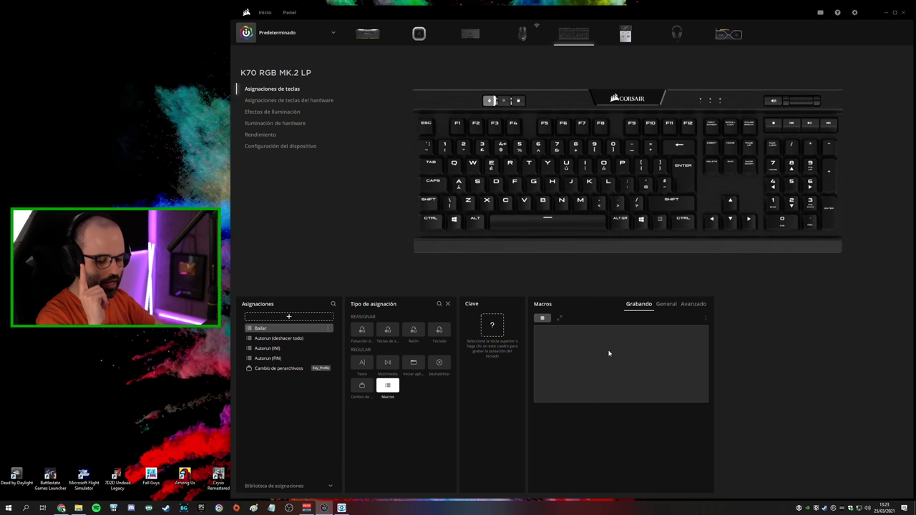
# Record a punctuation key, 4, 7, 3, 1 and Enter as the Bailar macro's sequence, and stop the recording
pyautogui.press('space')
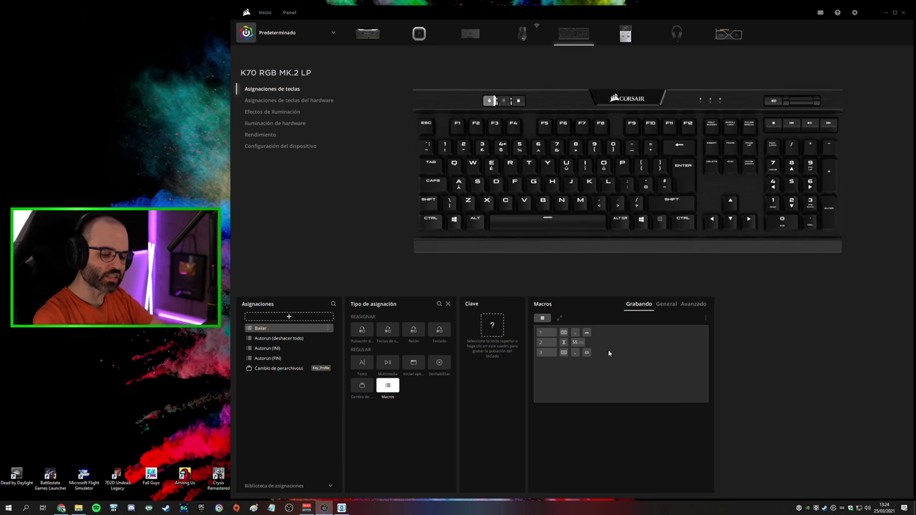
pyautogui.press('4')
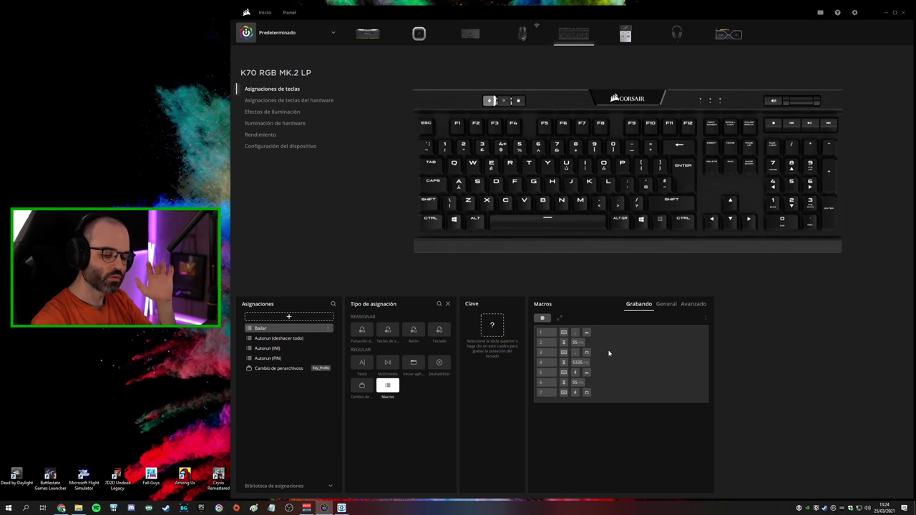
pyautogui.press('7')
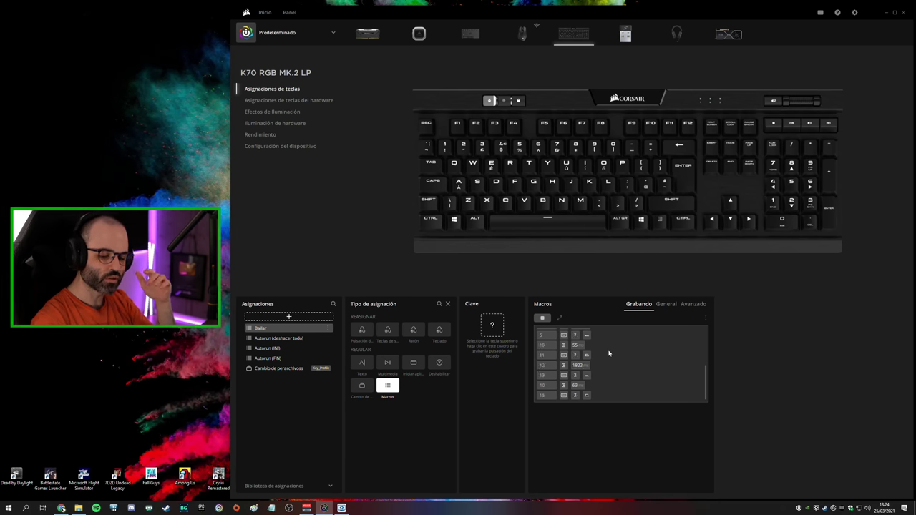
pyautogui.press('1')
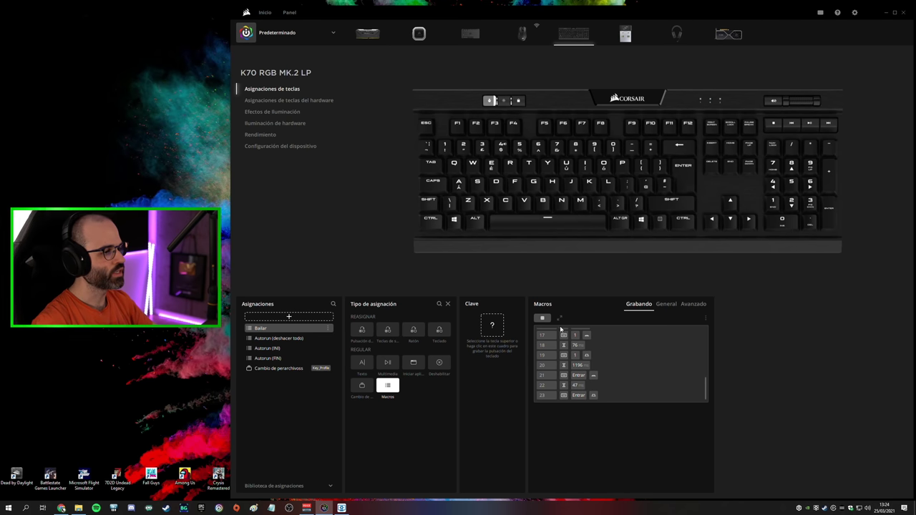
pyautogui.click(659, 379)
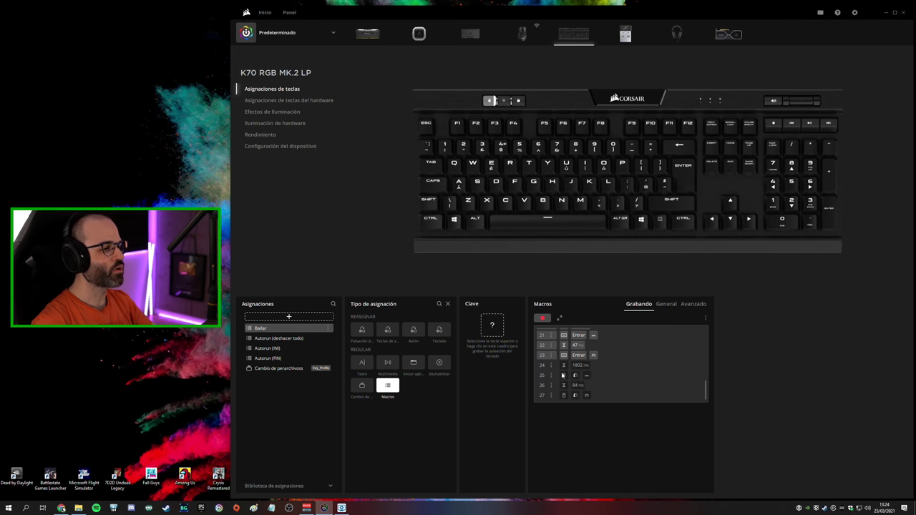
# Check the Bailar macro's general recording options and select the trailing delay and mouse-click entries 24 to 27 in its sequence
pyautogui.click(666, 303)
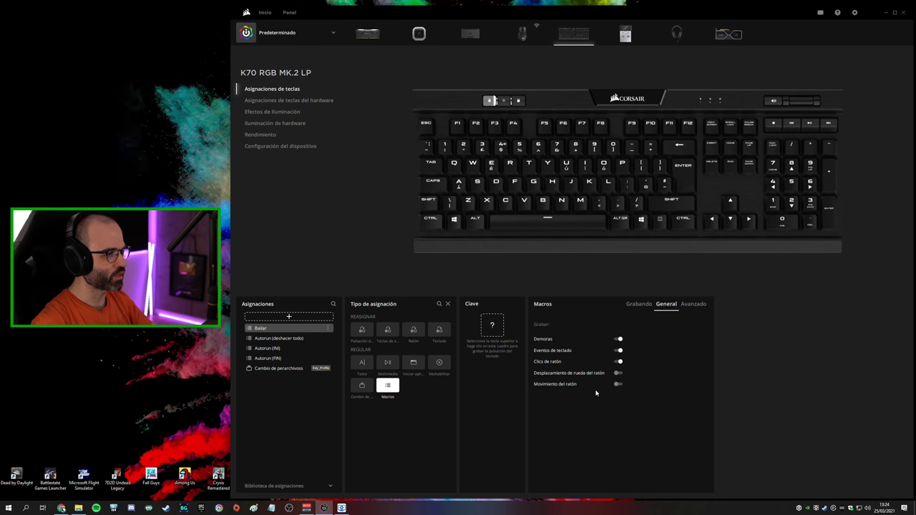
pyautogui.click(639, 303)
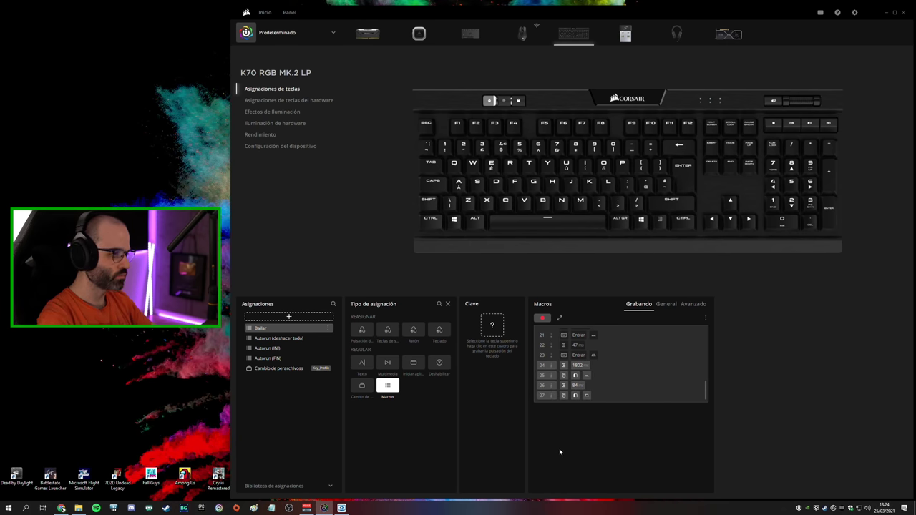
pyautogui.scroll(2, 618, 405)
pyautogui.scroll(8, 594, 385)
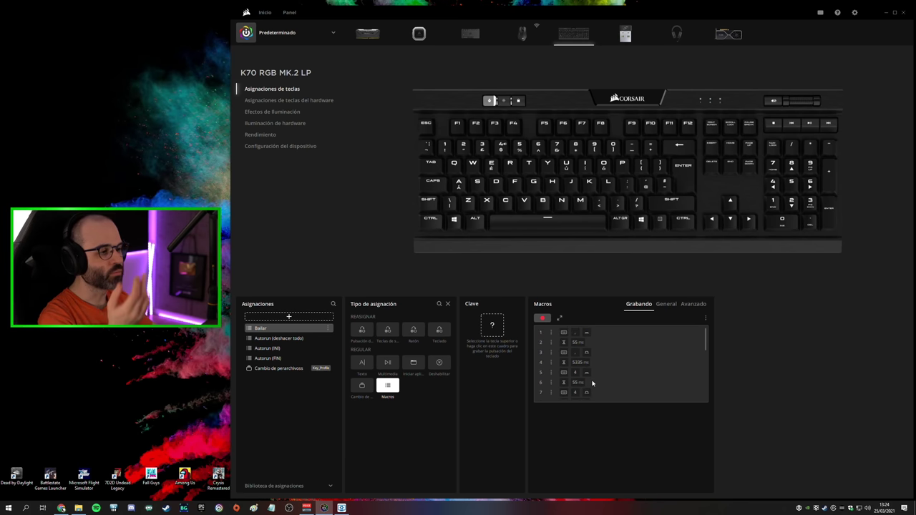
# Set the delays in entries 4 and 6 of the Bailar macro sequence to 50 ms
pyautogui.click(578, 362)
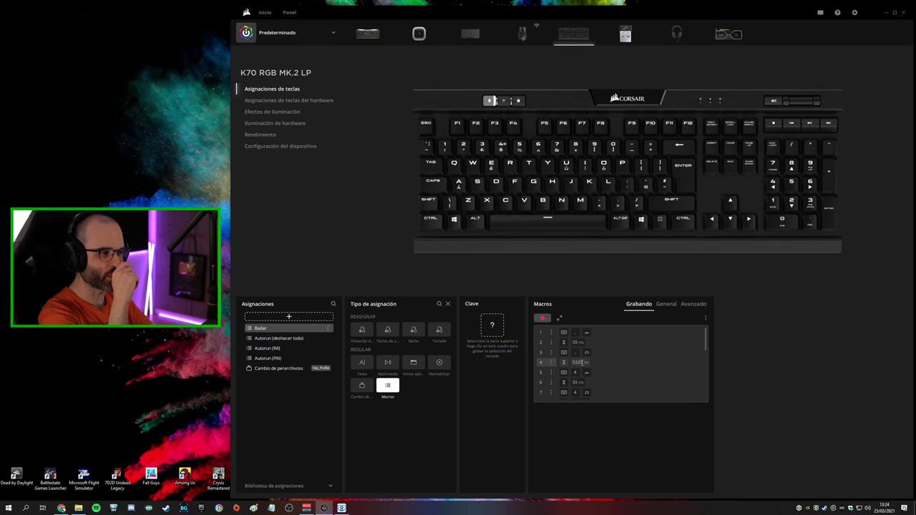
pyautogui.doubleClick(579, 362)
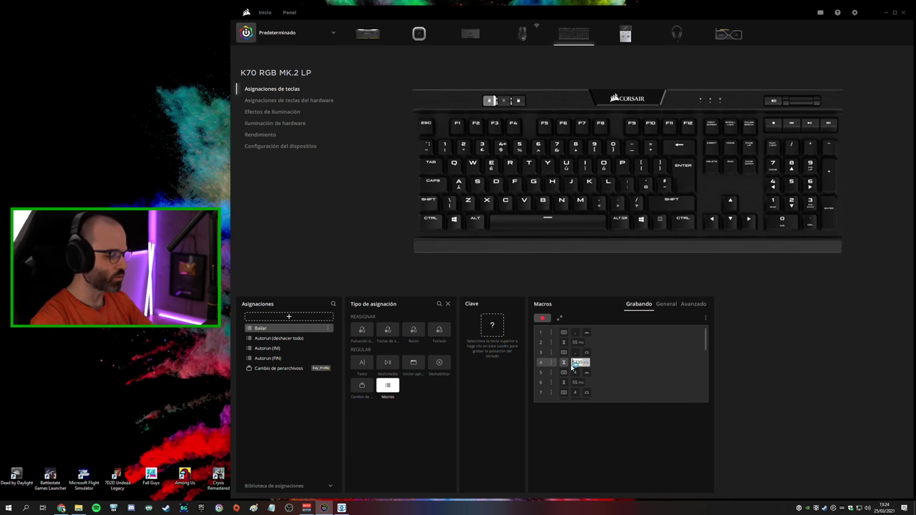
pyautogui.write('50')
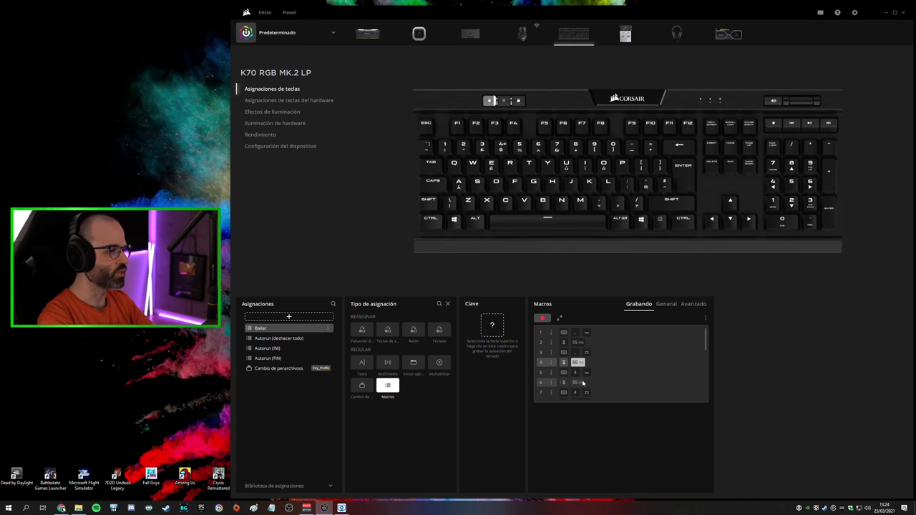
pyautogui.press('Tab')
pyautogui.write('50')
pyautogui.press('Tab')
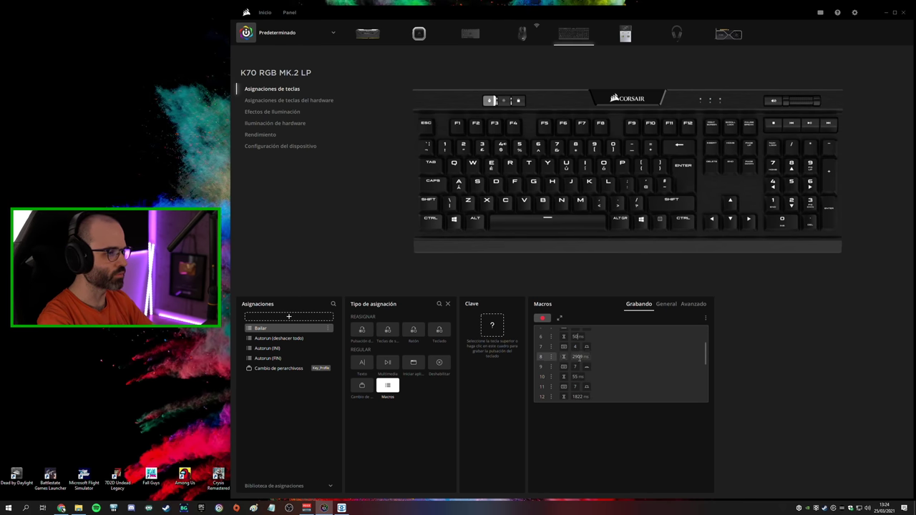
pyautogui.write('50')
pyautogui.scroll(3, 573, 361)
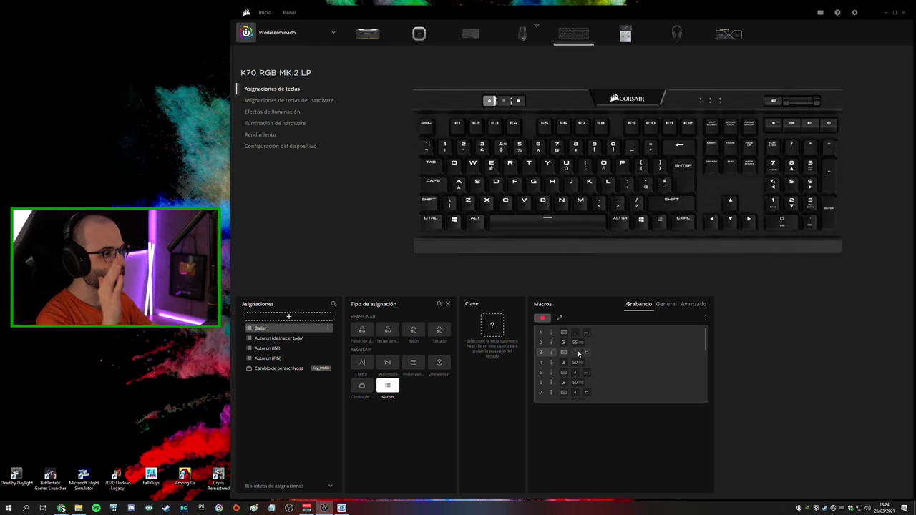
# Edit the delay event in entry 4 of the Bailar macro to a random delay of 40 to 60 ms
pyautogui.rightClick(565, 365)
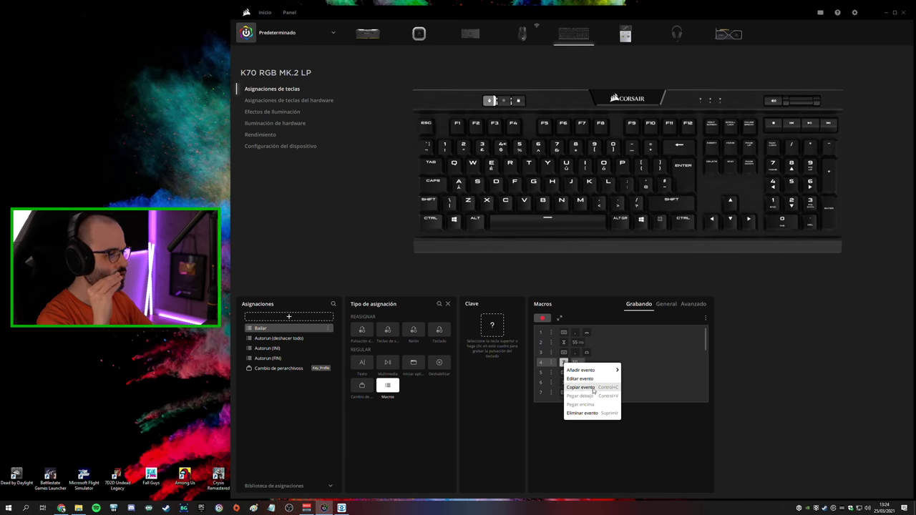
pyautogui.click(593, 380)
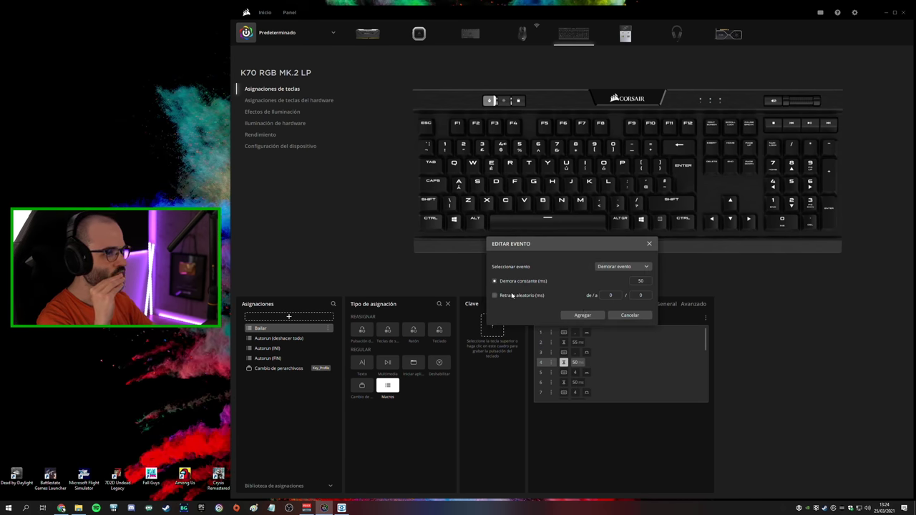
pyautogui.click(610, 295)
pyautogui.write('40')
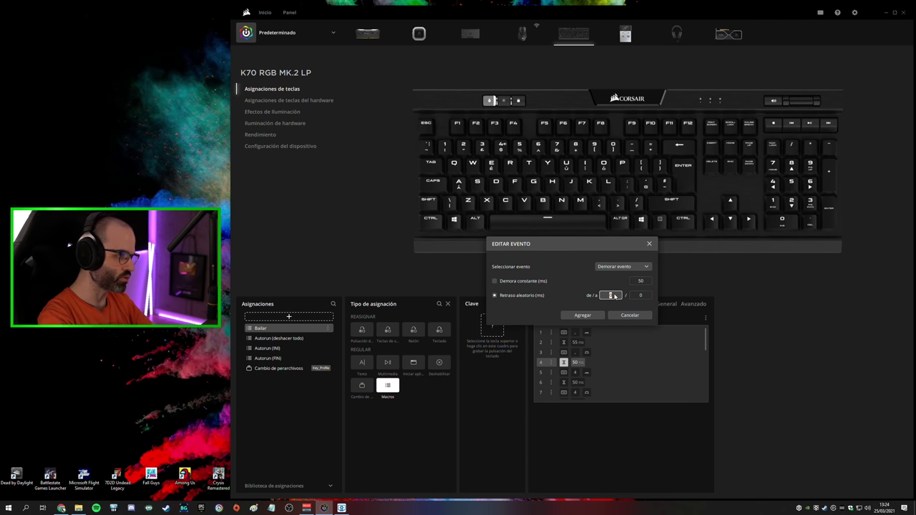
pyautogui.click(641, 295)
pyautogui.write('60')
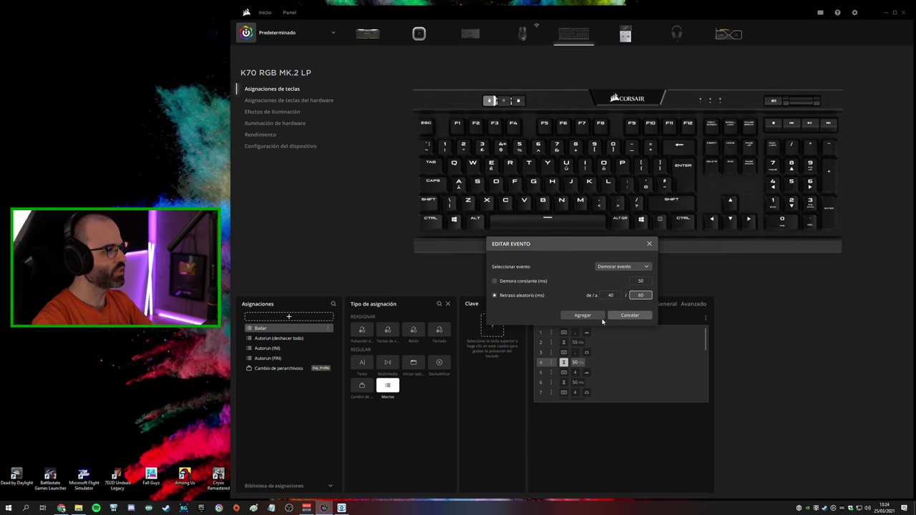
pyautogui.click(581, 316)
# Delete the Bailar macro from the Predeterminado profile and show the EFT profile's key assignments
pyautogui.rightClick(264, 329)
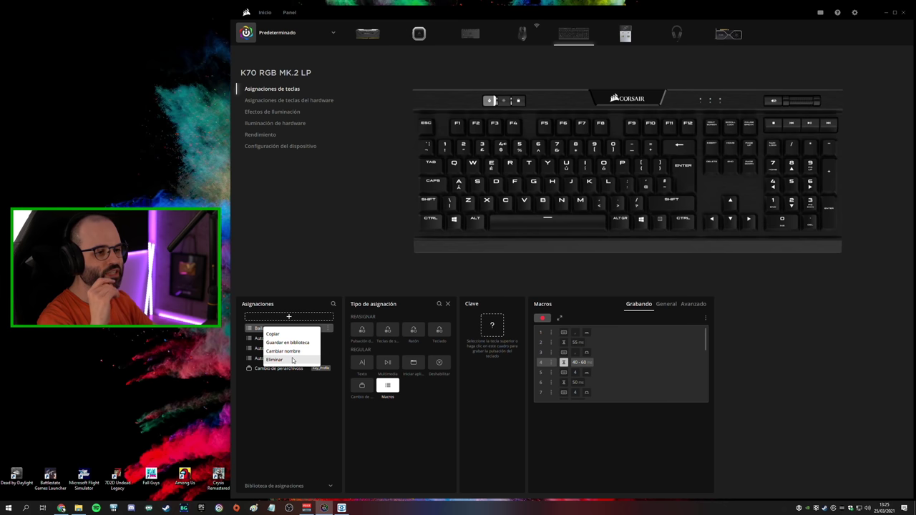
pyautogui.click(279, 360)
pyautogui.click(303, 32)
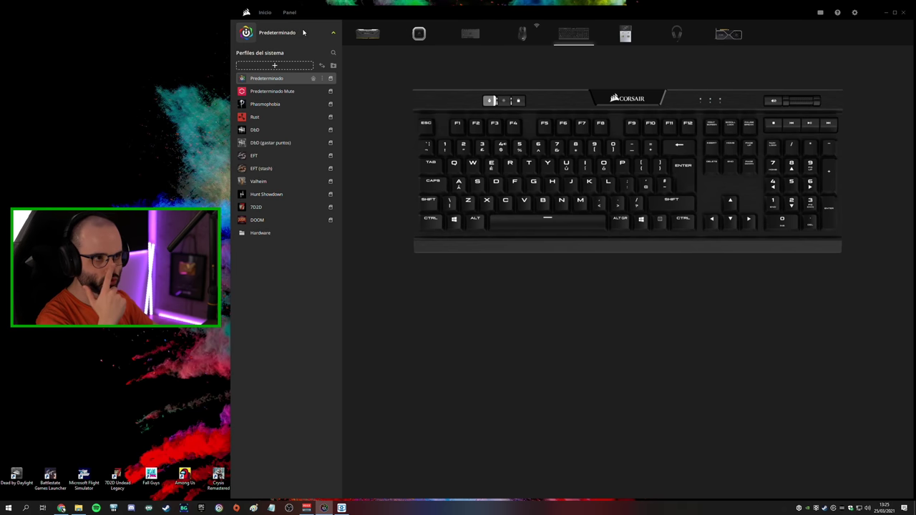
pyautogui.click(271, 155)
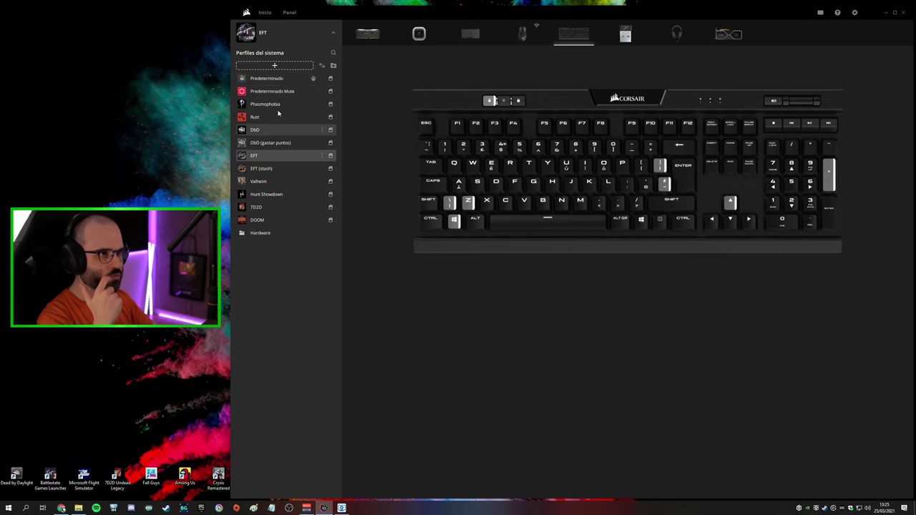
pyautogui.click(288, 34)
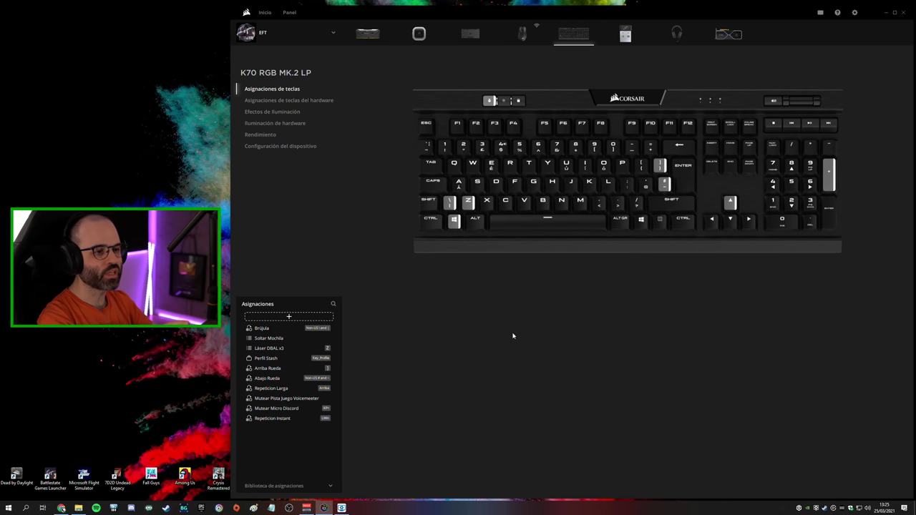
# Switch to the EFT (stash) profile and inspect the mouse remapping of its Rueda Abajo assignment
pyautogui.click(326, 35)
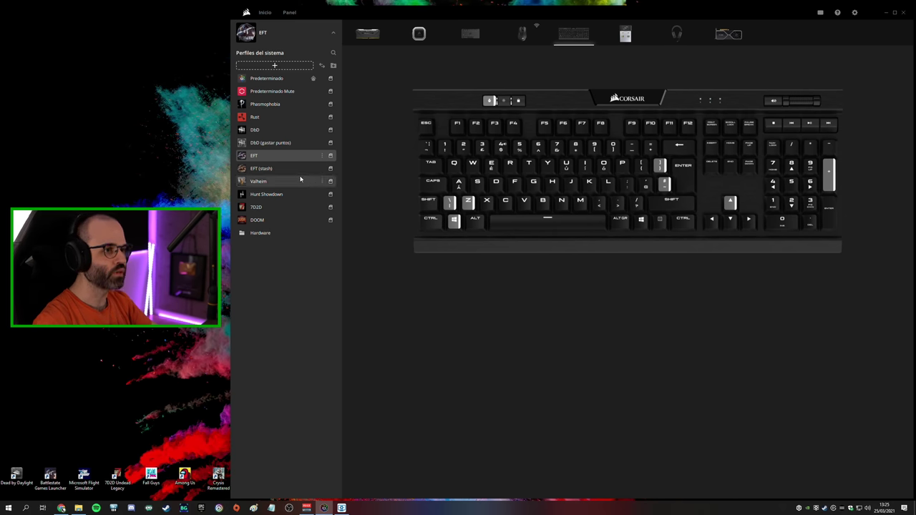
pyautogui.click(272, 168)
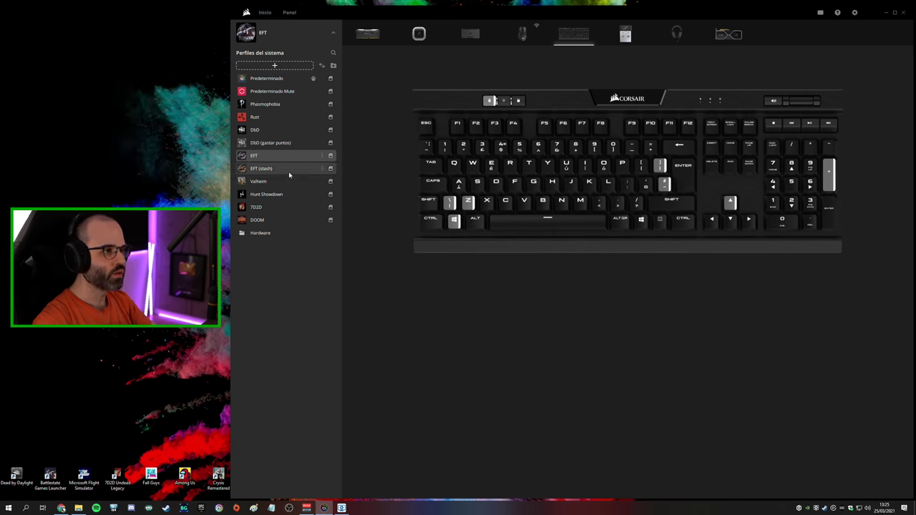
pyautogui.click(469, 168)
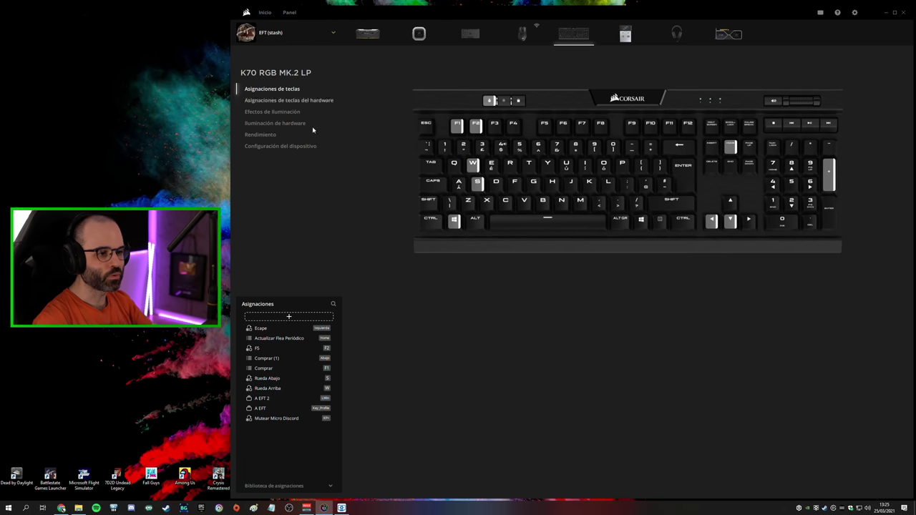
pyautogui.click(272, 380)
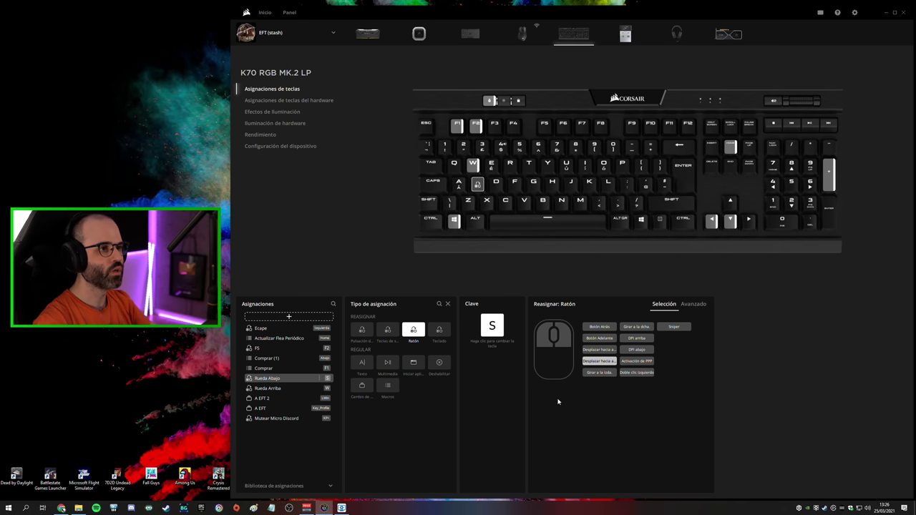
# Return to the EFT profile and check the target profile of its Perfil Stash assignment, keeping EFT (stash) selected
pyautogui.click(293, 33)
pyautogui.click(283, 155)
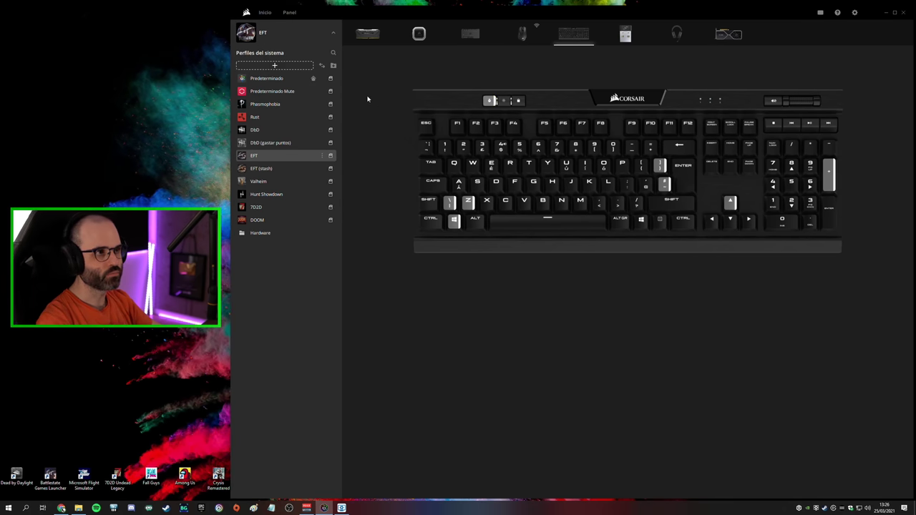
pyautogui.click(322, 35)
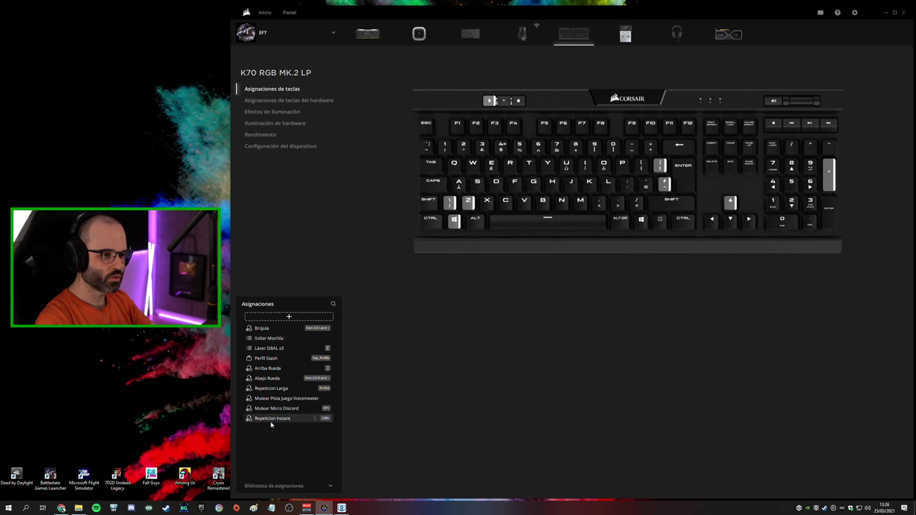
pyautogui.click(279, 358)
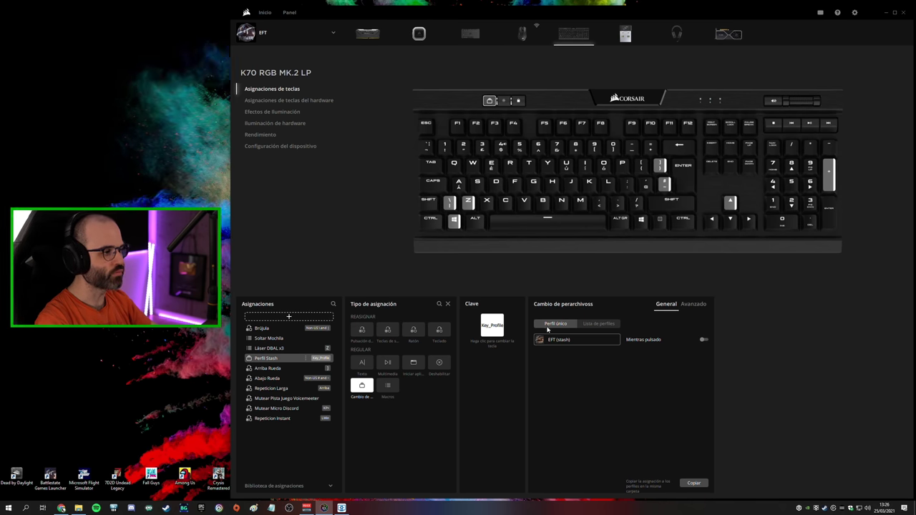
pyautogui.click(580, 344)
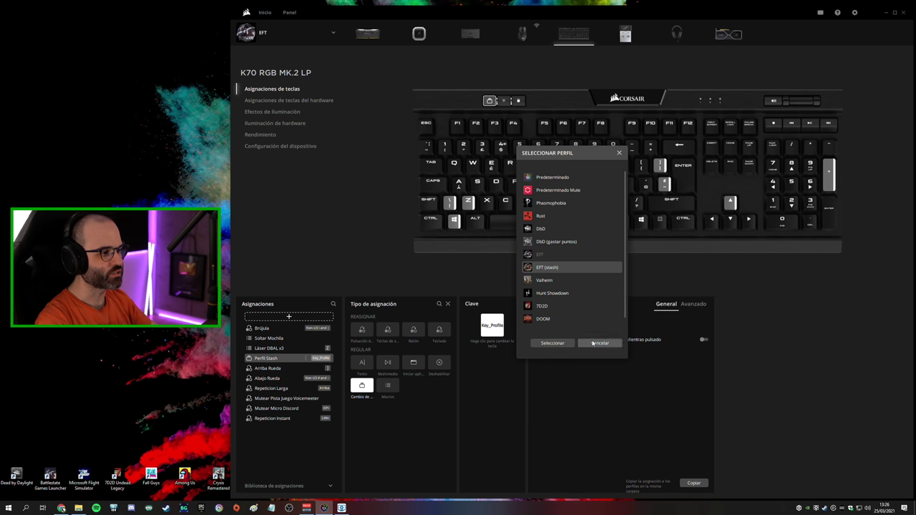
pyautogui.click(568, 343)
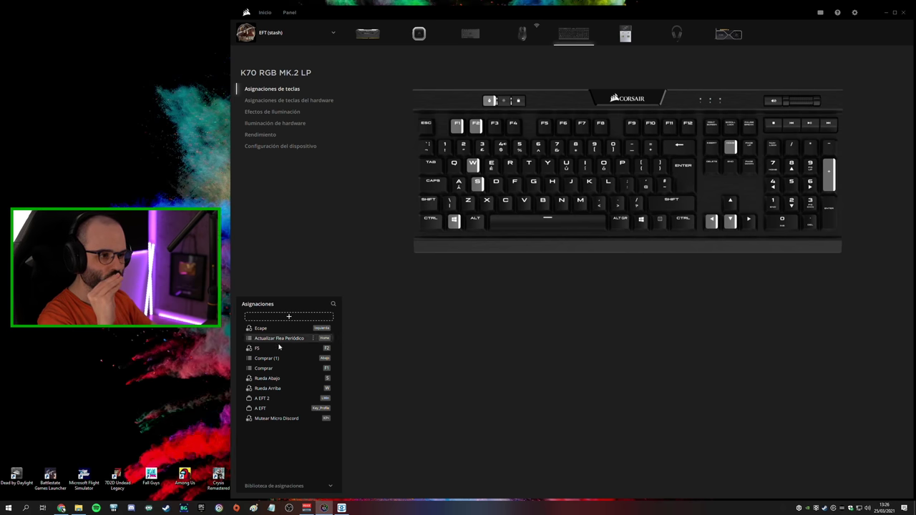
# Check the target profile of the A EFT assignment in EFT (stash), keeping EFT selected, and trigger the profile change
pyautogui.click(271, 408)
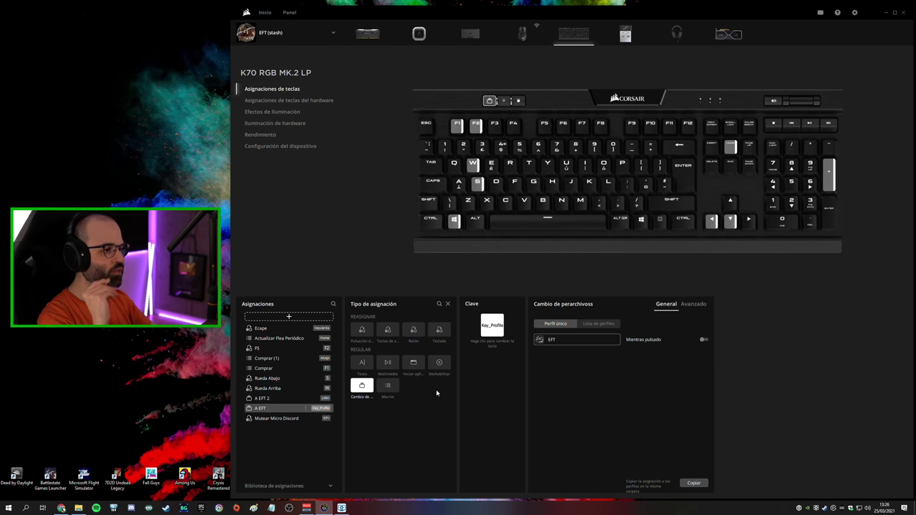
pyautogui.click(568, 341)
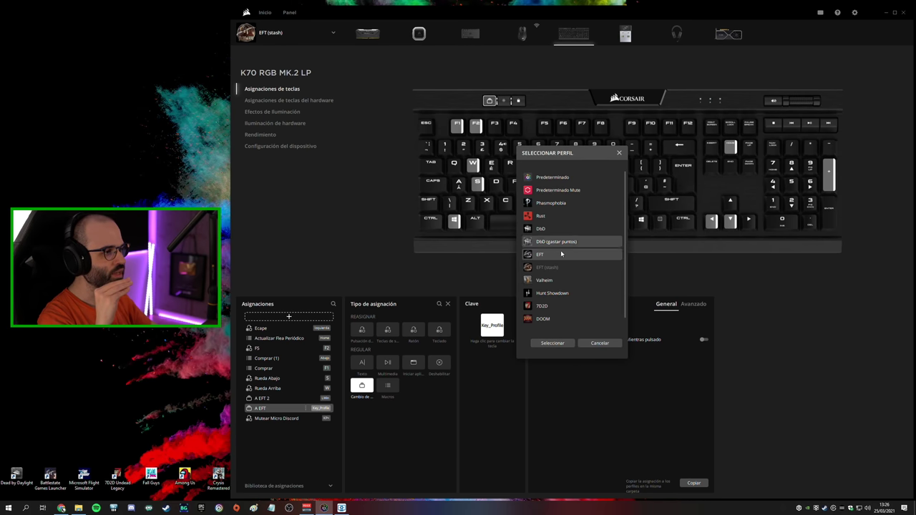
pyautogui.click(568, 343)
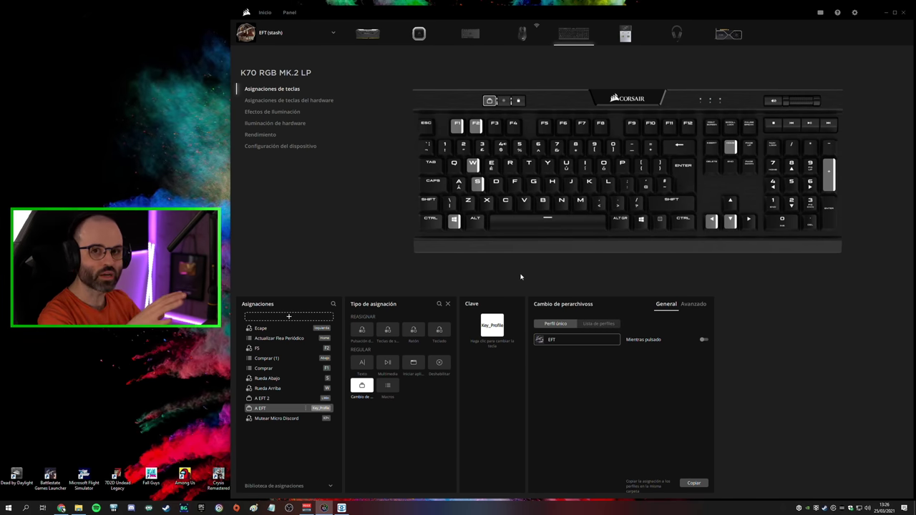
pyautogui.press('Key_Profile')
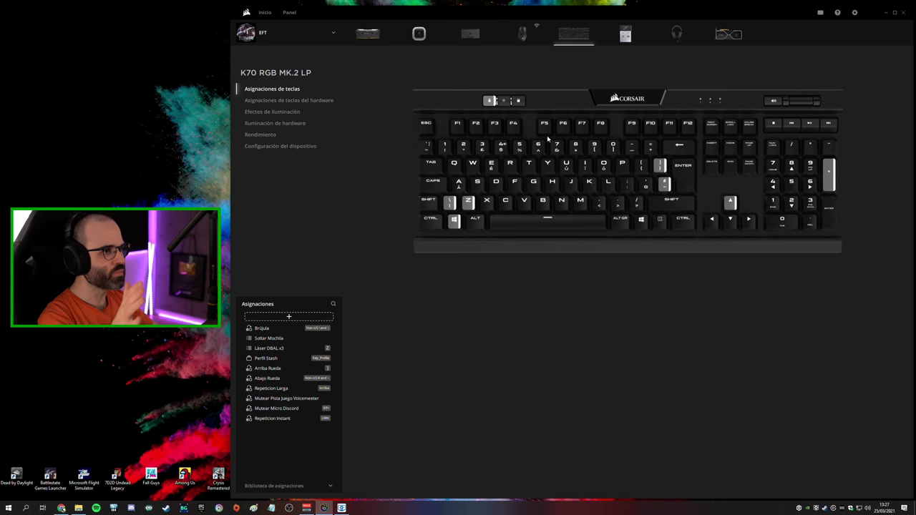
# View the EFT profile's keyboard lighting effects and compare them with those of the Predeterminado and Rust profiles
pyautogui.click(292, 116)
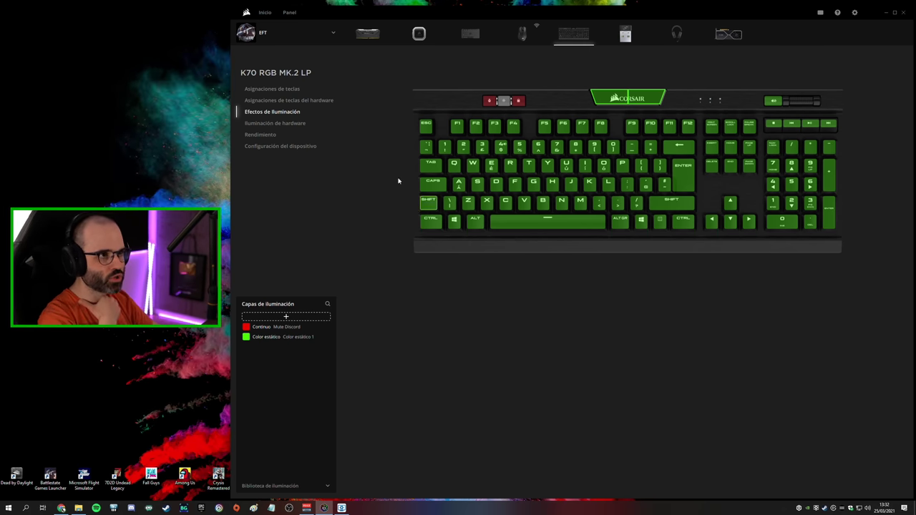
pyautogui.click(323, 35)
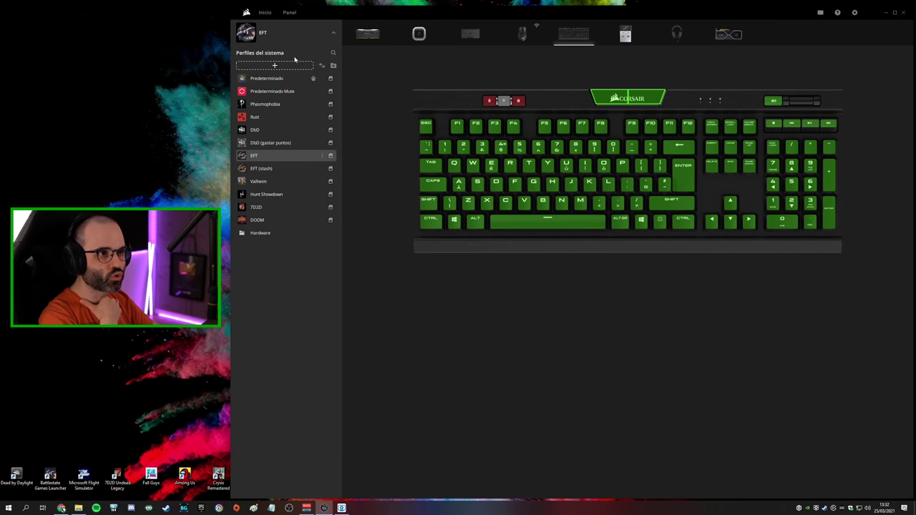
pyautogui.click(272, 79)
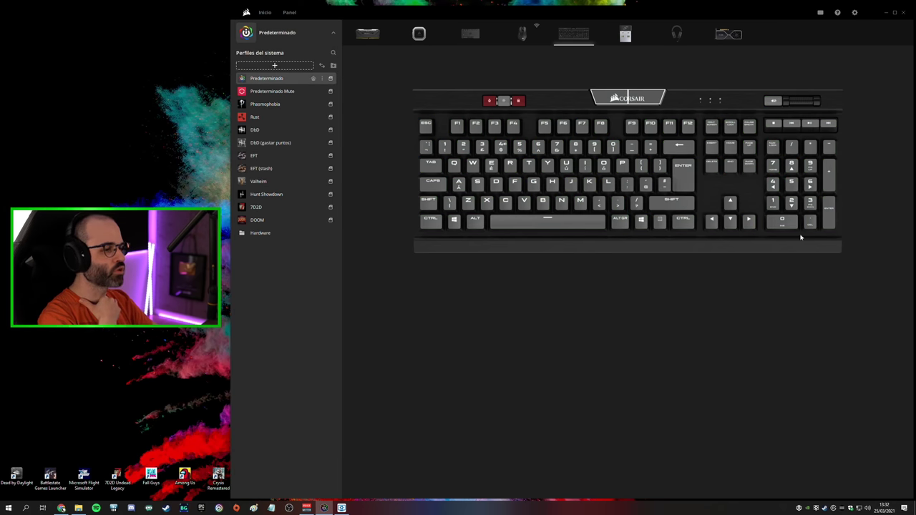
pyautogui.click(302, 40)
pyautogui.click(296, 36)
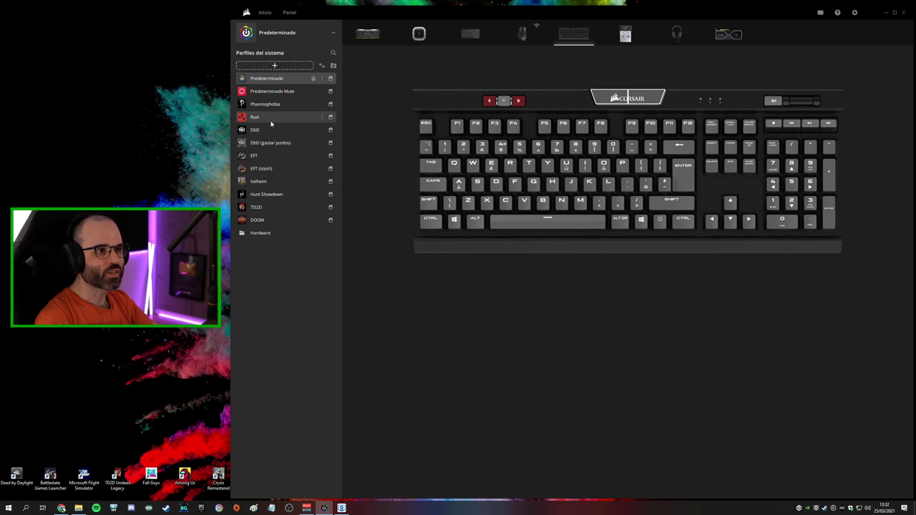
pyautogui.click(269, 119)
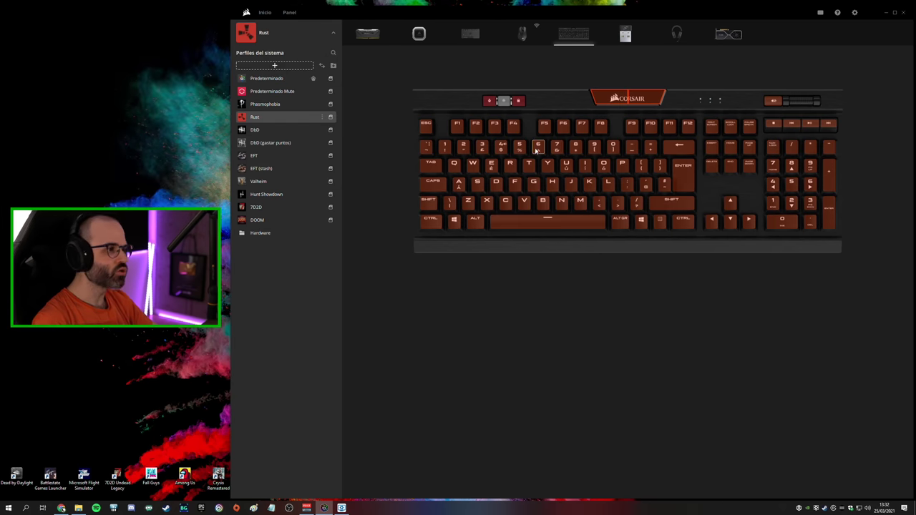
pyautogui.click(277, 37)
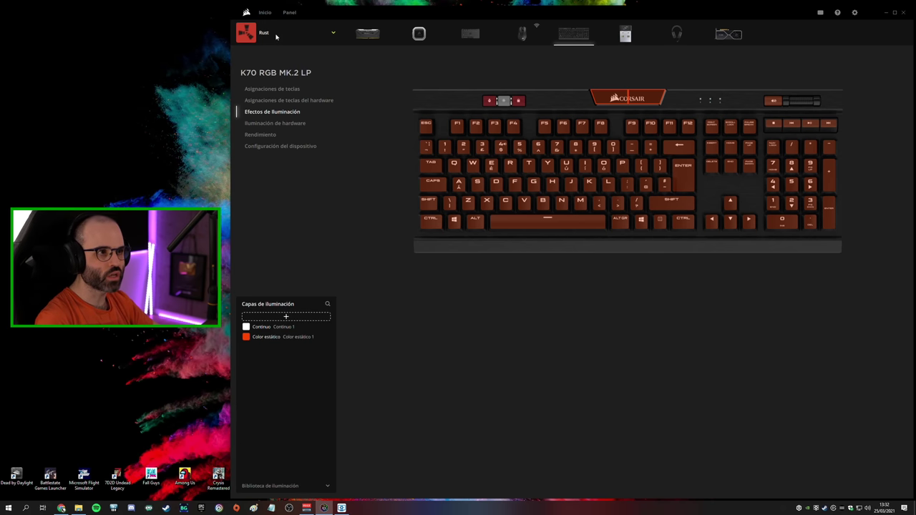
# Compare the keyboard lighting of the EFT and DbD profiles, ending on the EFT profile
pyautogui.click(276, 36)
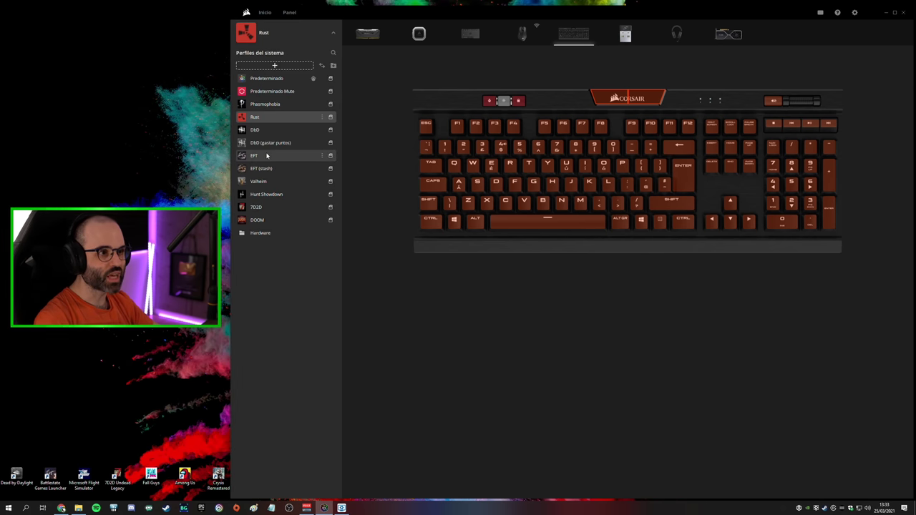
pyautogui.click(255, 156)
pyautogui.click(269, 35)
pyautogui.click(269, 36)
pyautogui.click(261, 168)
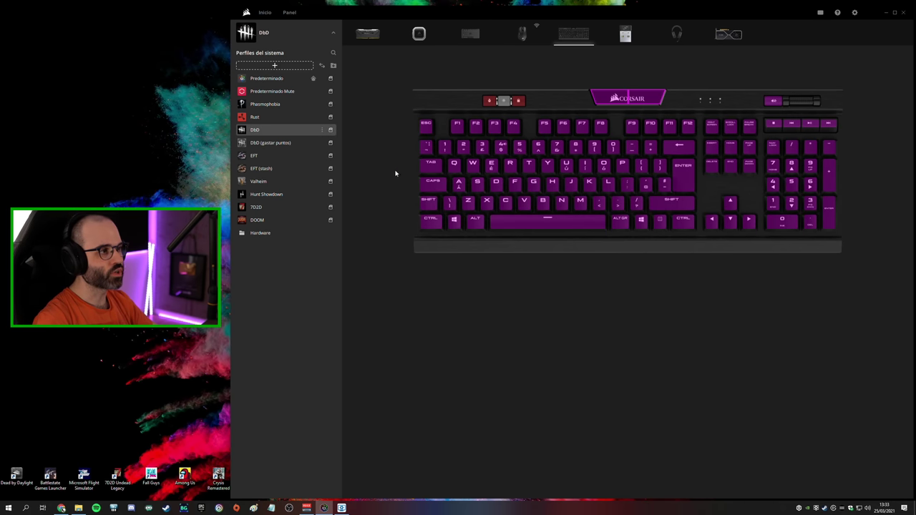
pyautogui.click(263, 158)
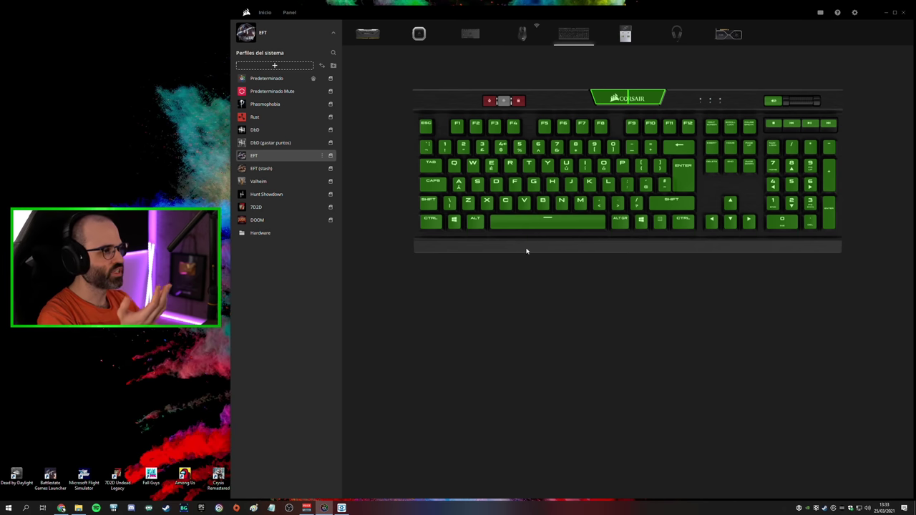
# In the Predeterminado profile, add a new keyboard lighting layer with the Color estático effect and make it green
pyautogui.click(272, 80)
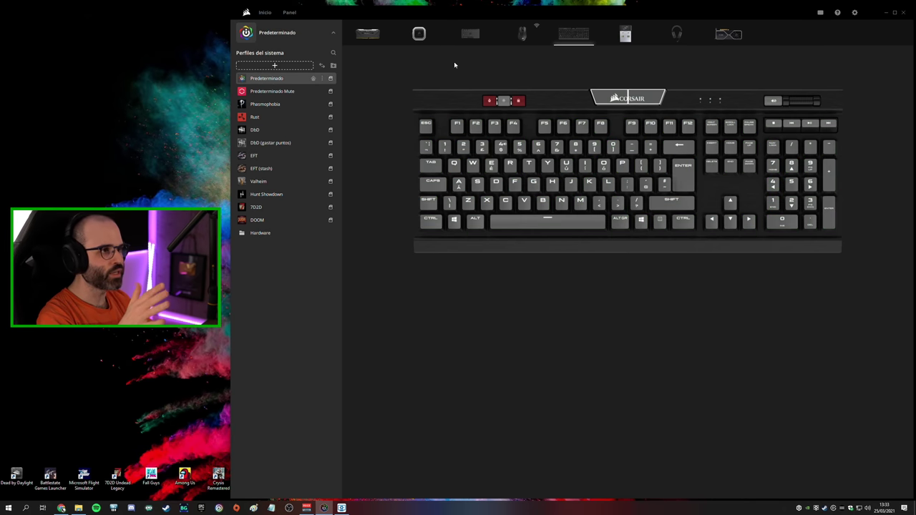
pyautogui.click(321, 35)
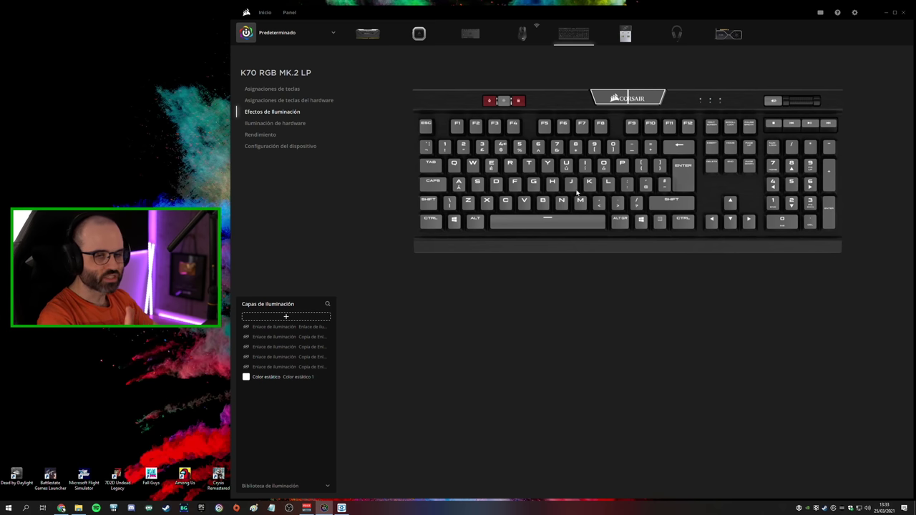
pyautogui.click(268, 317)
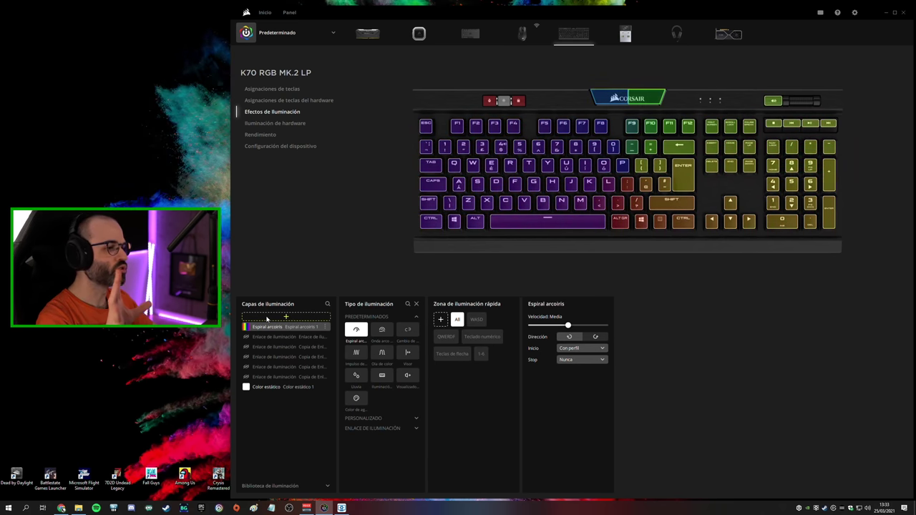
pyautogui.click(363, 419)
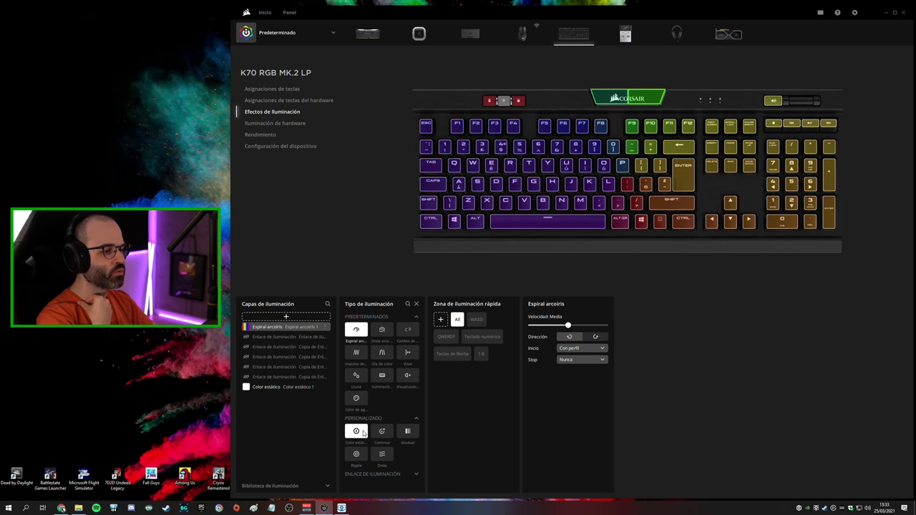
pyautogui.click(355, 431)
pyautogui.click(534, 317)
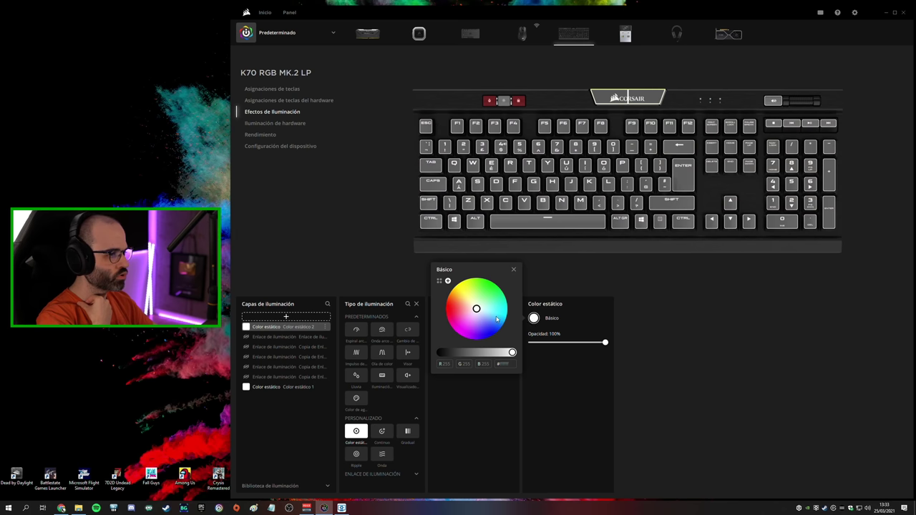
pyautogui.click(490, 281)
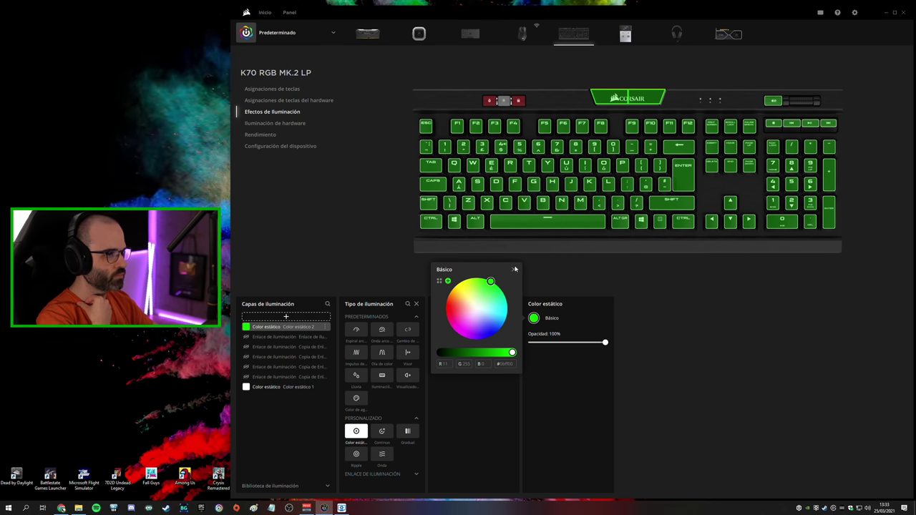
pyautogui.click(513, 270)
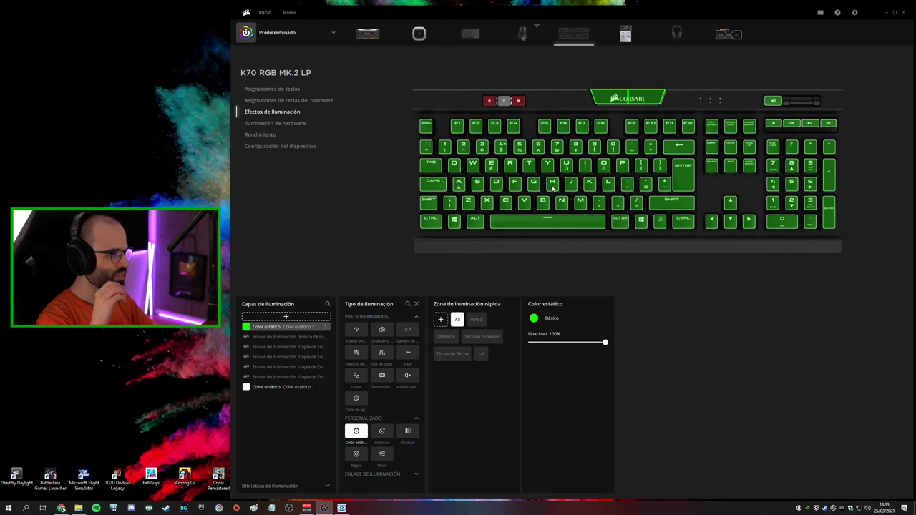
# Limit the green static colour layer to the W, A, S and D keys
pyautogui.moveTo(604, 343); pyautogui.dragTo(671, 354)
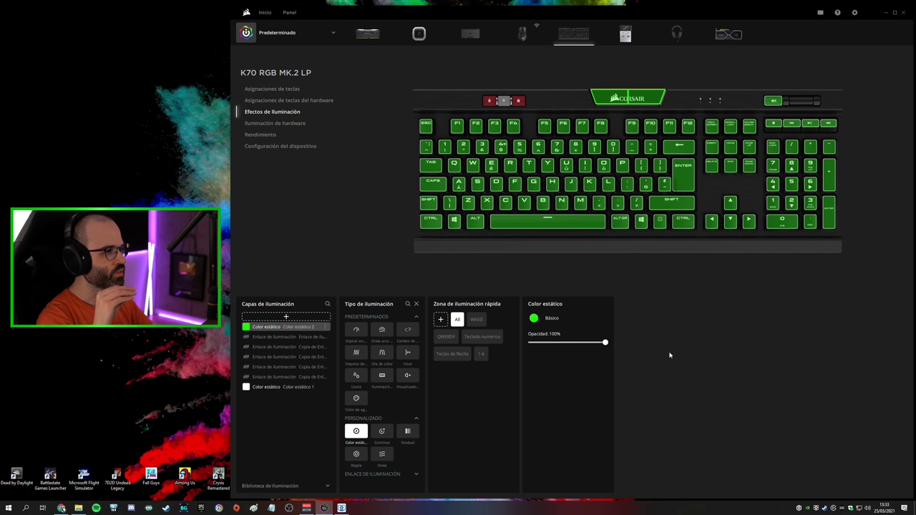
pyautogui.click(473, 164)
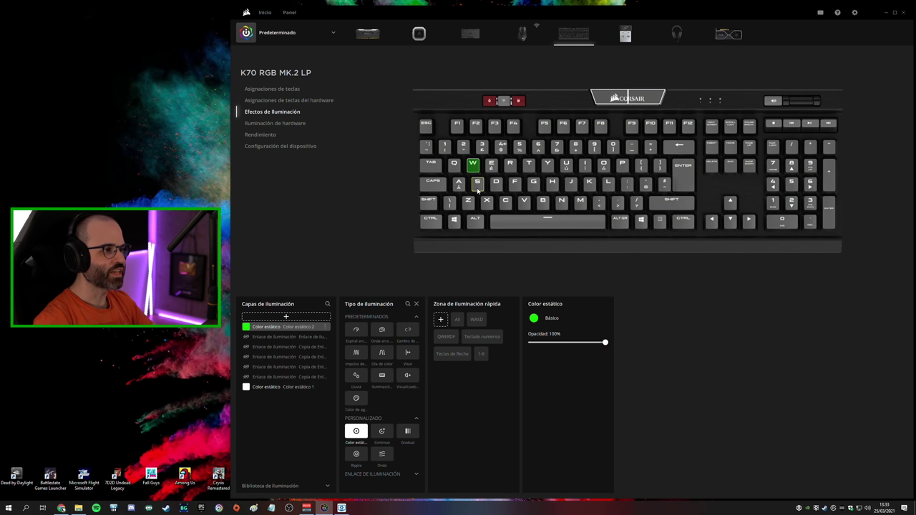
pyautogui.click(471, 166)
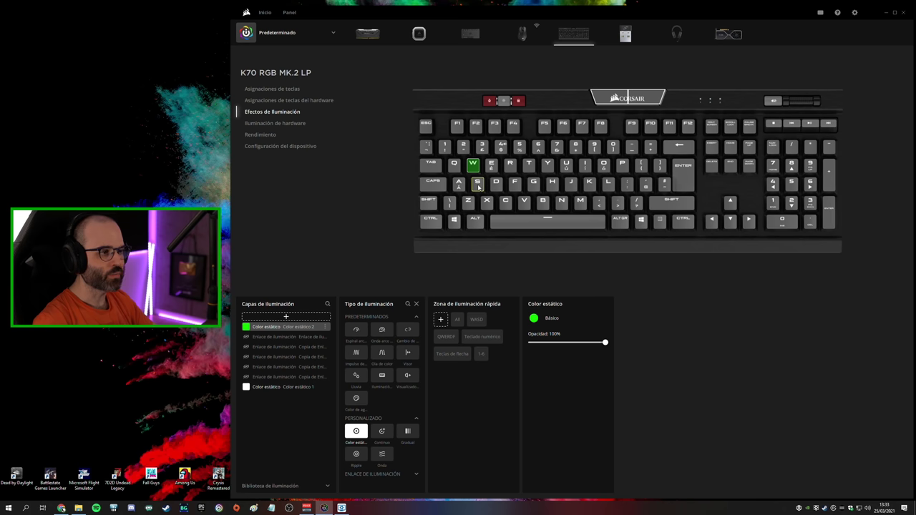
pyautogui.keyDown('ctrl'); pyautogui.click(478, 183); pyautogui.keyUp('ctrl')
pyautogui.keyDown('ctrl'); pyautogui.click(459, 183); pyautogui.keyUp('ctrl')
pyautogui.keyDown('ctrl'); pyautogui.click(496, 184); pyautogui.keyUp('ctrl')
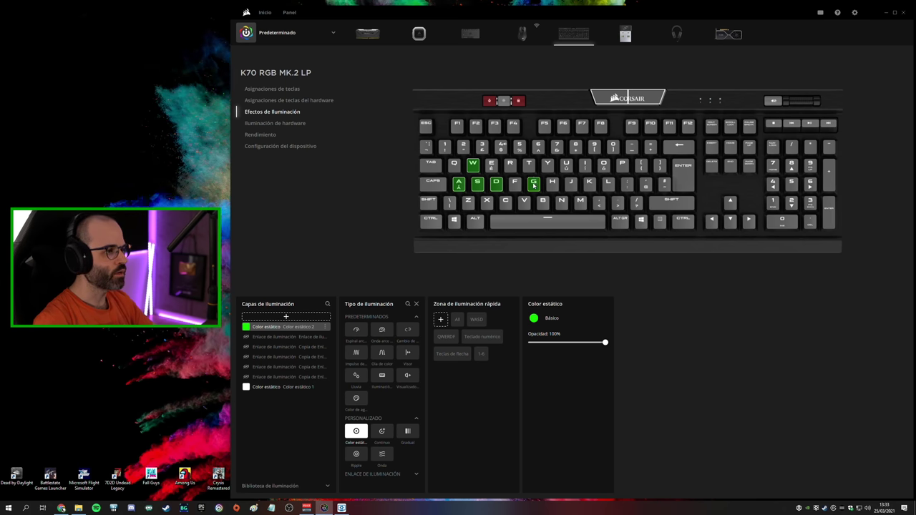
pyautogui.click(291, 320)
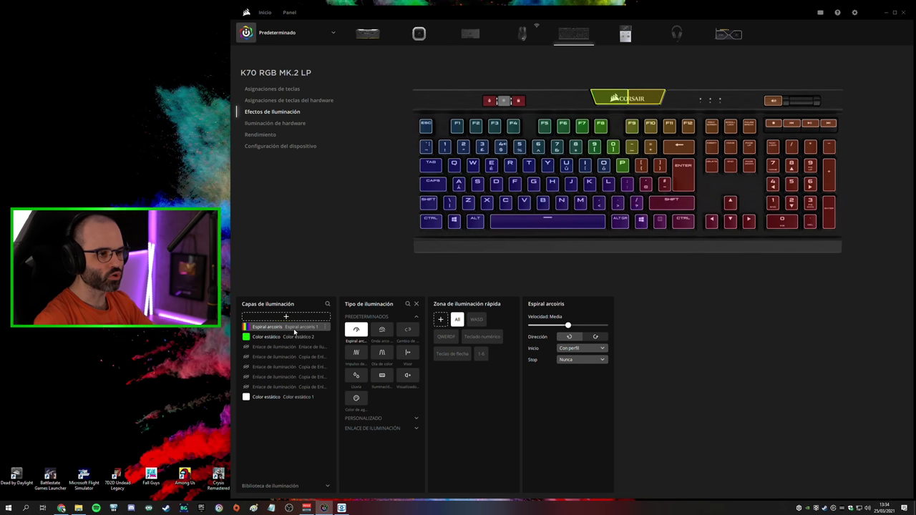
pyautogui.rightClick(292, 327)
pyautogui.click(317, 341)
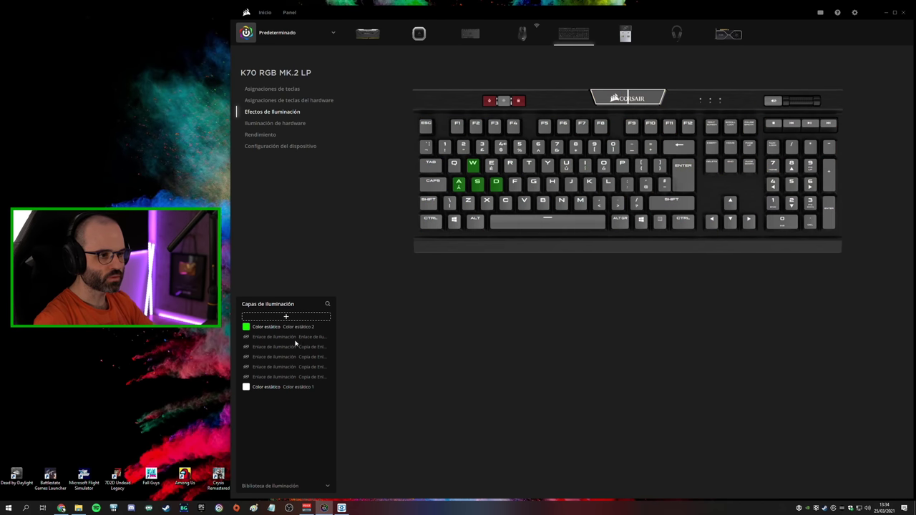
# Duplicate the green static colour layer and change the colour of the original, Color estático 2, to red
pyautogui.rightClick(275, 327)
pyautogui.click(284, 334)
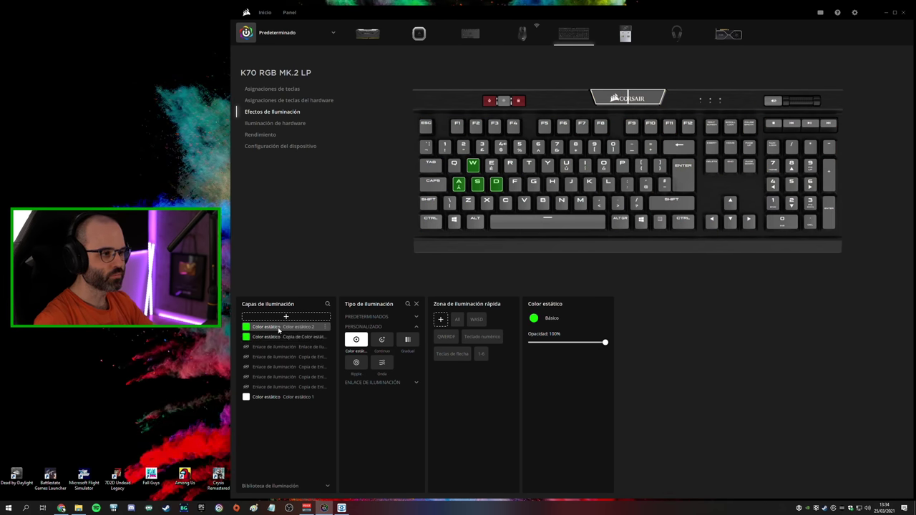
pyautogui.click(533, 317)
pyautogui.click(460, 309)
pyautogui.click(439, 313)
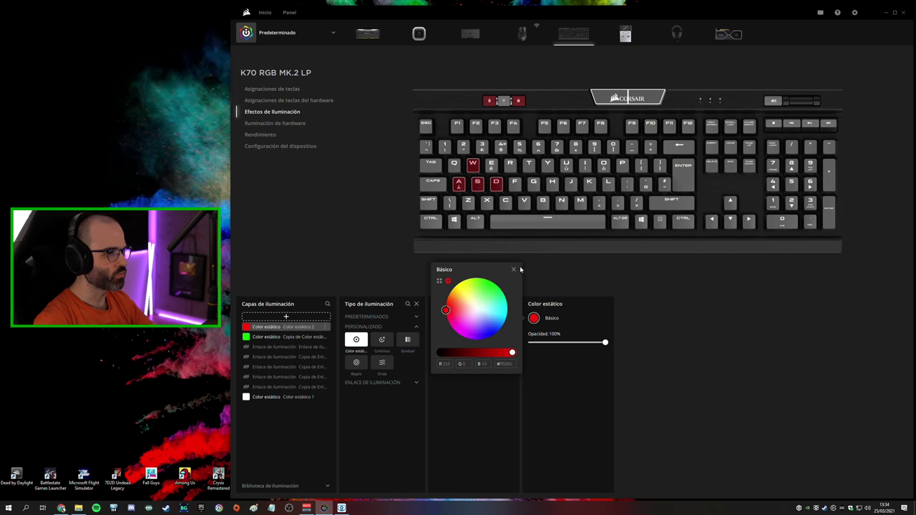
pyautogui.click(514, 271)
# Apply the red static layer to the G, R, Esc and F1 to F12 keys, and delete that layer
pyautogui.click(533, 182)
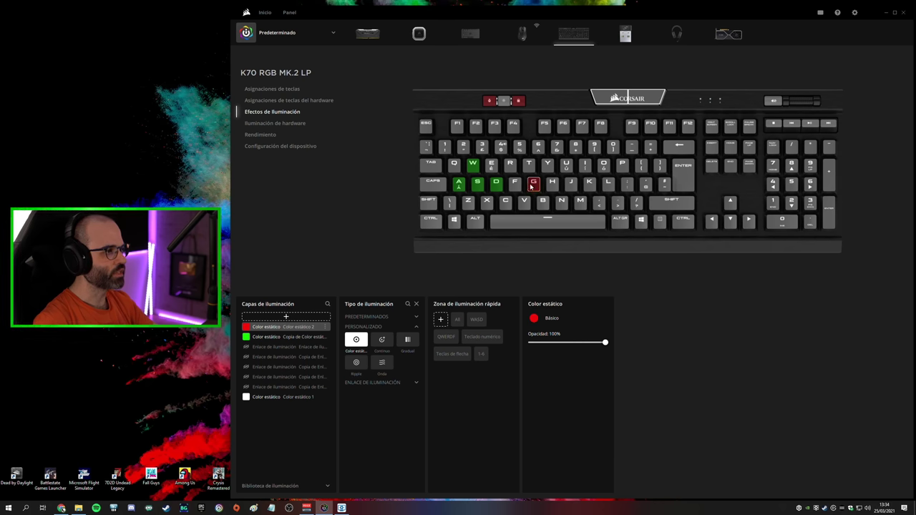
pyautogui.keyDown('ctrl'); pyautogui.click(510, 164); pyautogui.keyUp('ctrl')
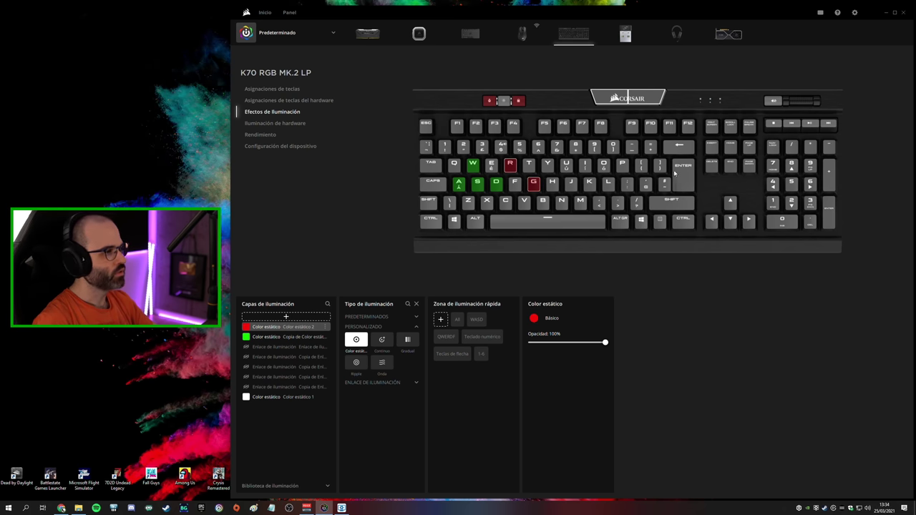
pyautogui.moveTo(699, 124); pyautogui.dragTo(418, 127)
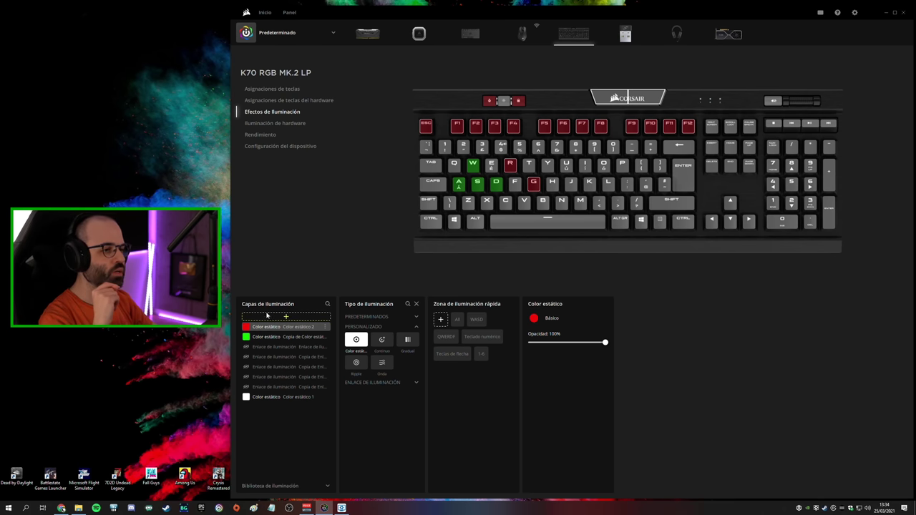
pyautogui.rightClick(290, 332)
pyautogui.click(304, 349)
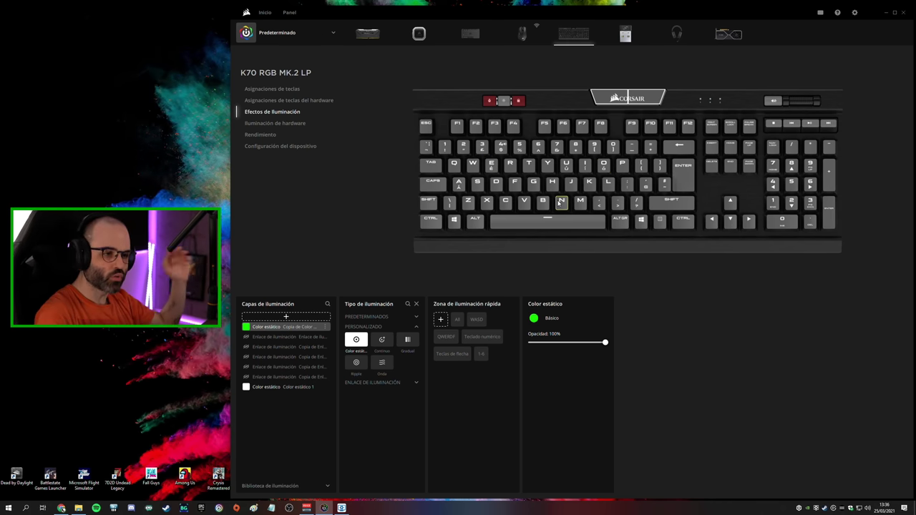
# Change the remaining green layer's lighting type to Continuo and give it a green colour gradient
pyautogui.click(382, 339)
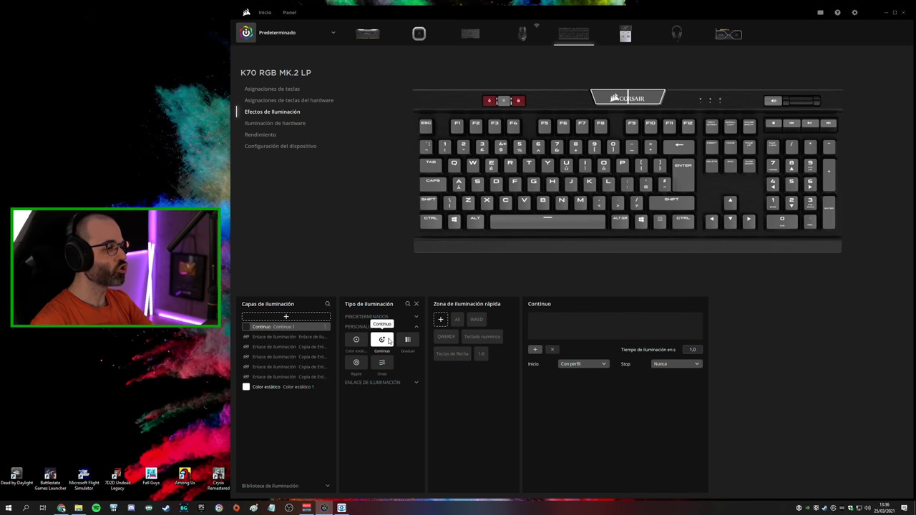
pyautogui.click(535, 350)
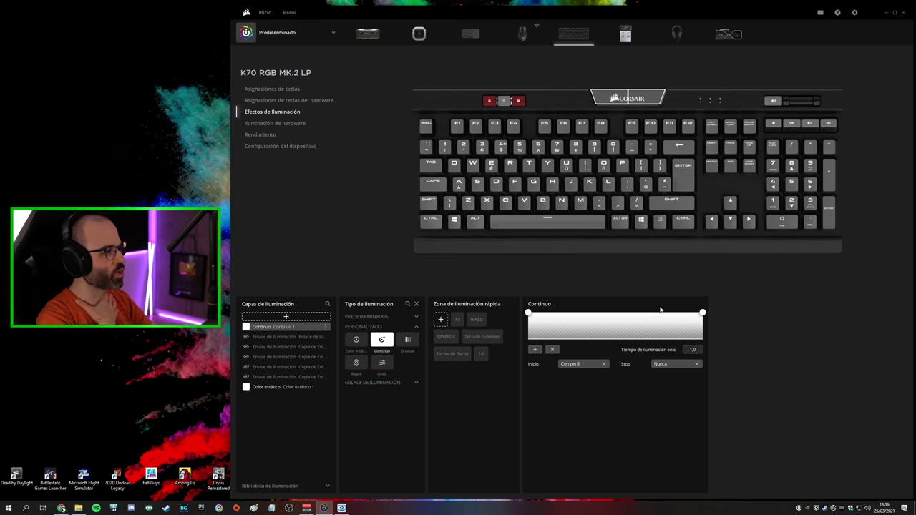
pyautogui.click(528, 313)
pyautogui.click(604, 254)
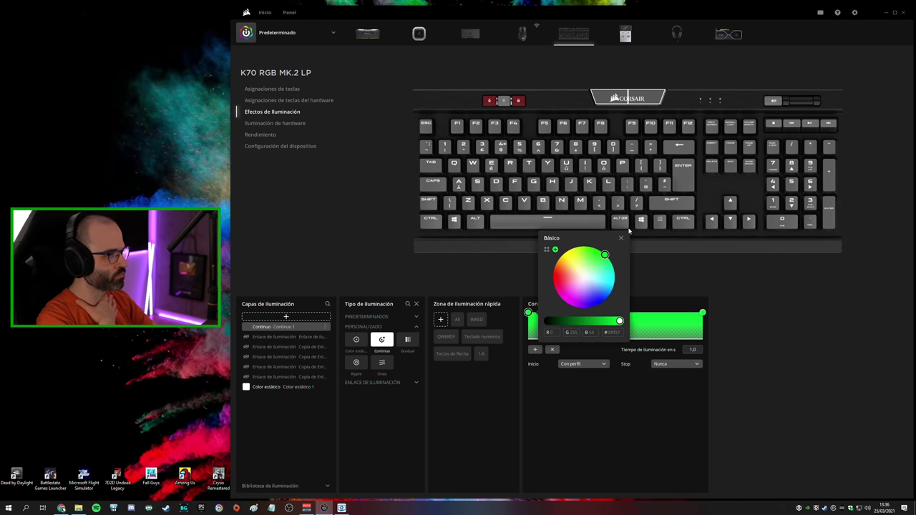
pyautogui.click(620, 237)
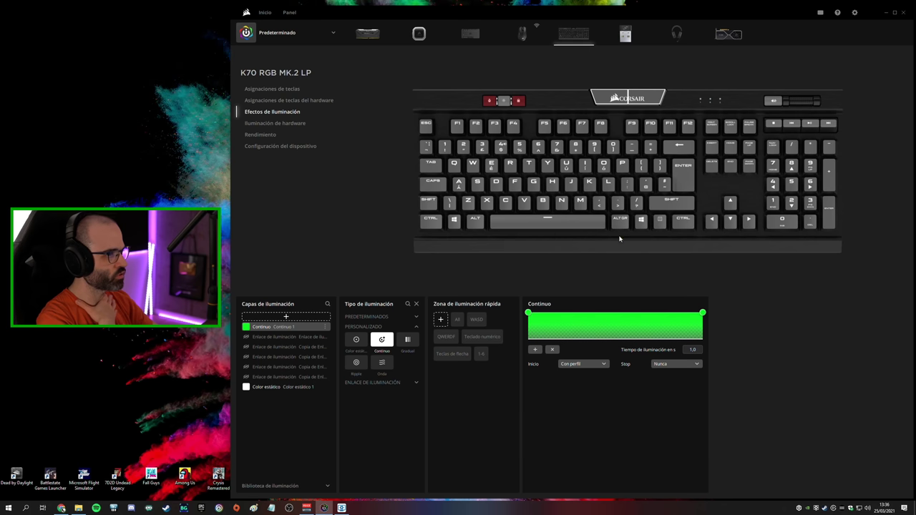
# Try the Continuo layer on the left Ctrl key and on the Z, X, C, D and E keys
pyautogui.click(434, 223)
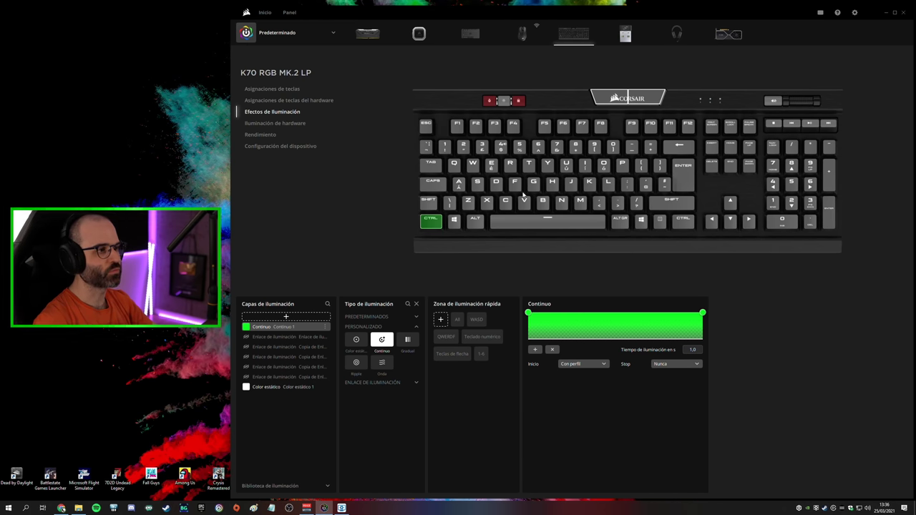
pyautogui.click(505, 202)
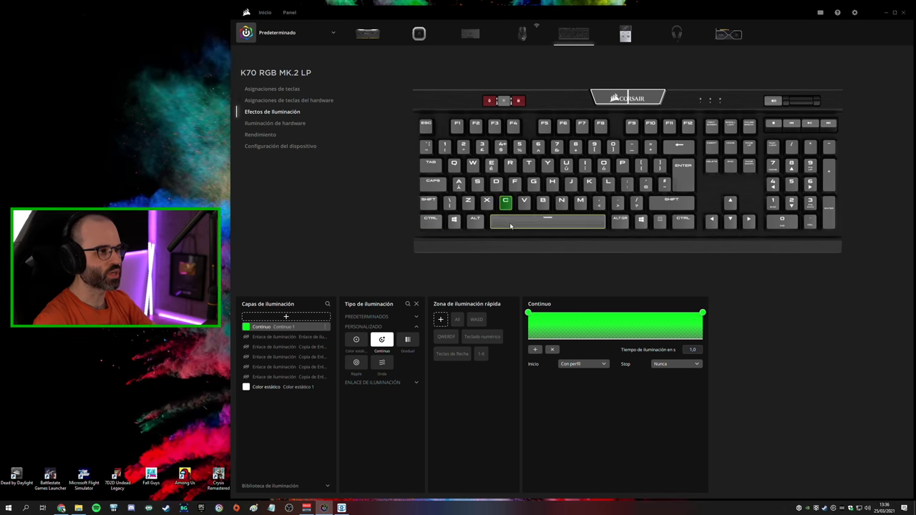
pyautogui.keyDown('ctrl'); pyautogui.click(467, 202); pyautogui.keyUp('ctrl')
pyautogui.keyDown('ctrl'); pyautogui.click(486, 202); pyautogui.keyUp('ctrl')
pyautogui.keyDown('ctrl'); pyautogui.click(496, 183); pyautogui.keyUp('ctrl')
pyautogui.keyDown('ctrl'); pyautogui.click(491, 164); pyautogui.keyUp('ctrl')
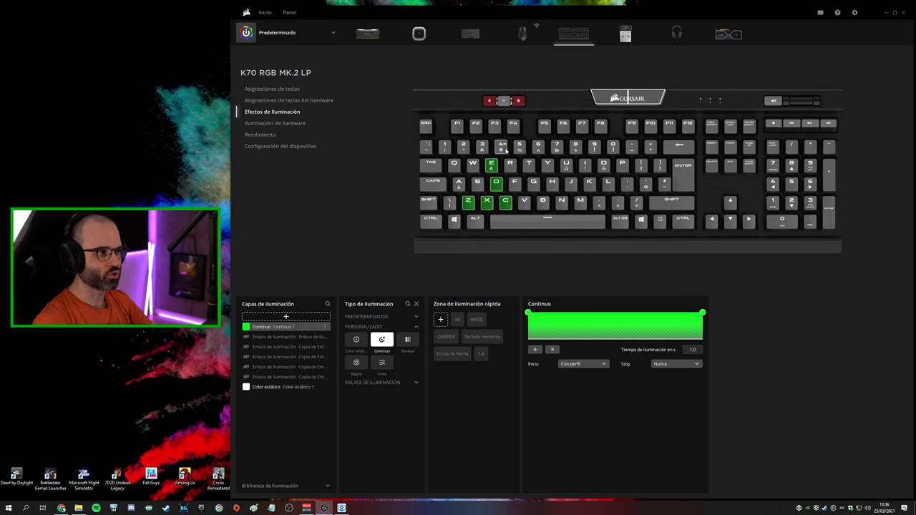
# Assign the Continuo layer to the left Ctrl, C and V keys
pyautogui.click(430, 221)
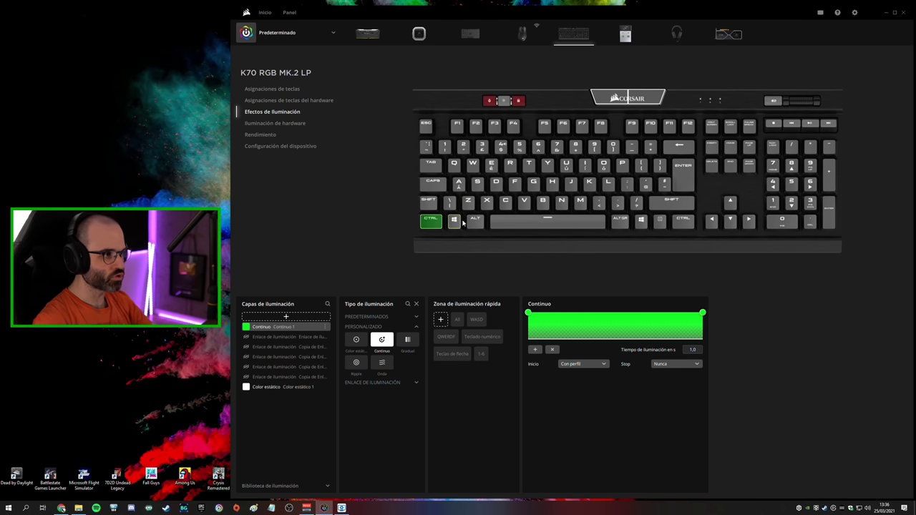
pyautogui.keyDown('ctrl'); pyautogui.click(513, 203); pyautogui.keyUp('ctrl')
pyautogui.keyDown('ctrl'); pyautogui.click(523, 202); pyautogui.keyUp('ctrl')
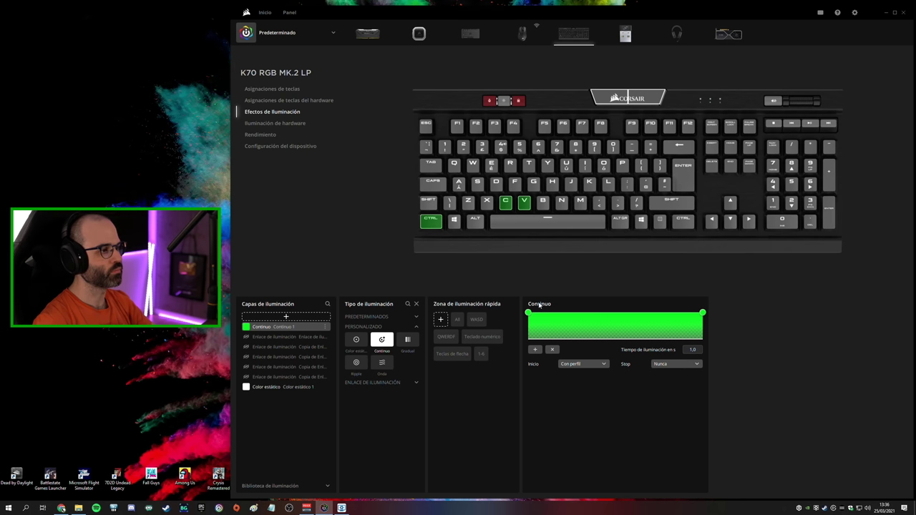
# Set the Continuo effect to start with Con tecla pulsada and stop with Al soltar tecla
pyautogui.click(602, 365)
pyautogui.click(584, 382)
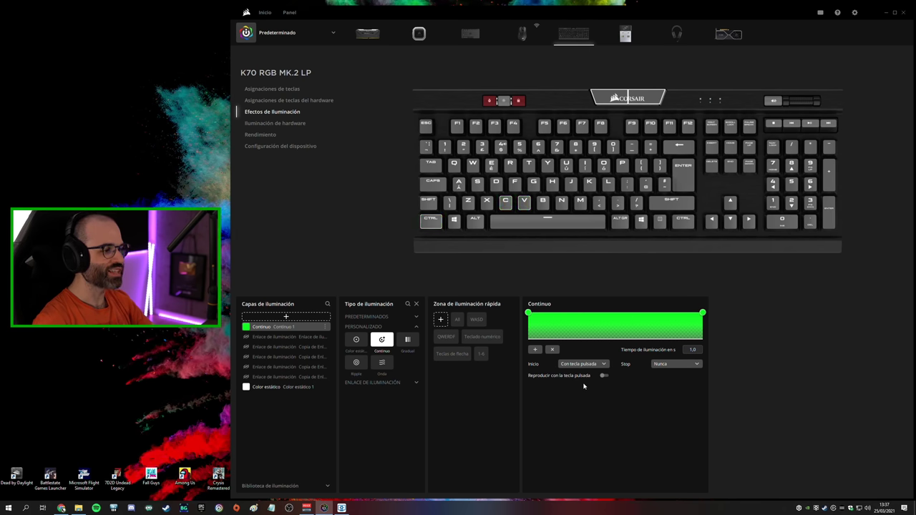
pyautogui.click(675, 364)
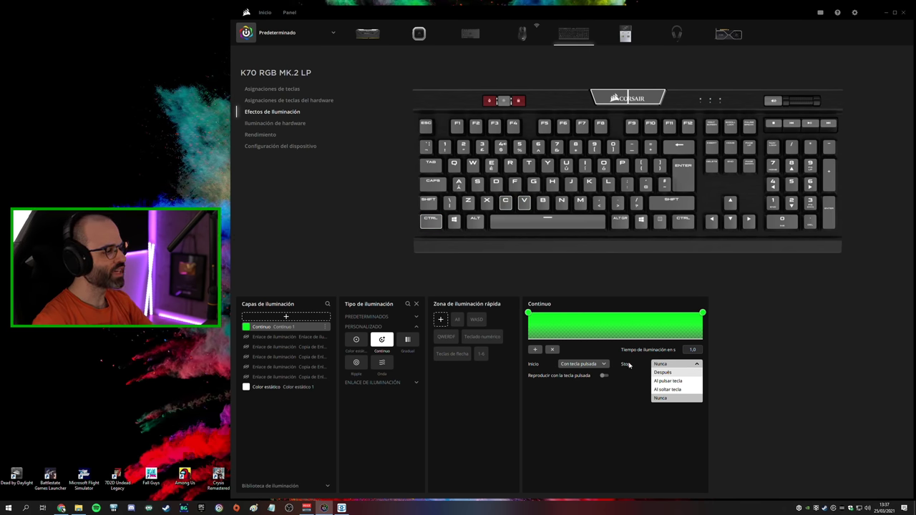
pyautogui.click(668, 390)
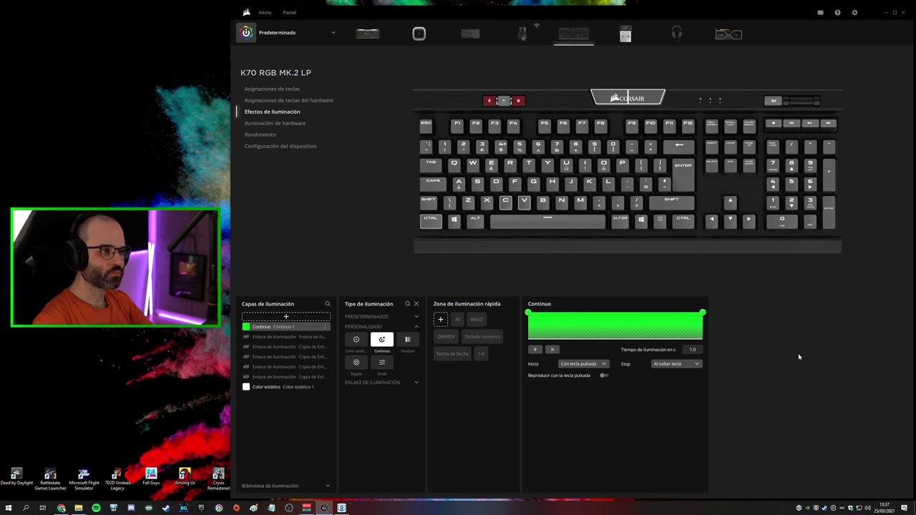
# Test the key-triggered lighting by repeatedly performing the copy and paste key combinations
pyautogui.hotkey('ctrl', 'c')
pyautogui.hotkey('ctrl', 'v')
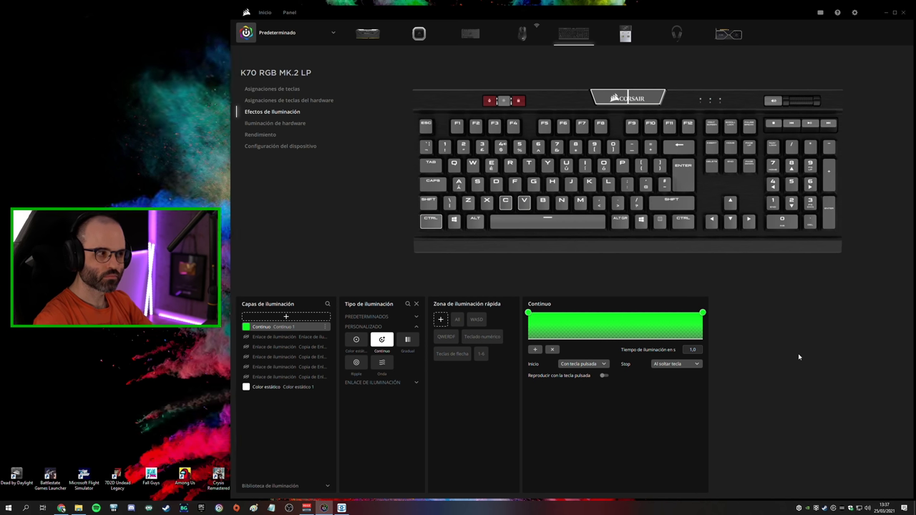
pyautogui.hotkey('ctrl', 'c')
pyautogui.hotkey('ctrl', 'v')
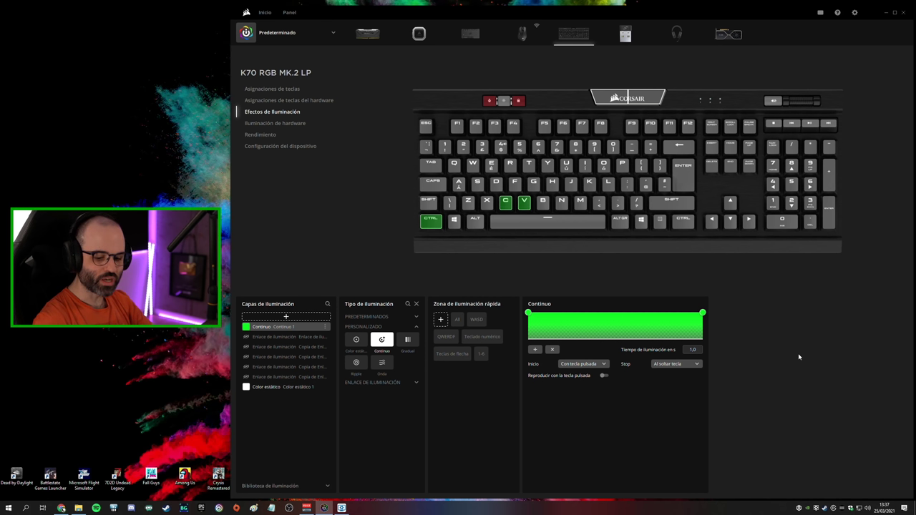
pyautogui.hotkey('ctrl', 'c')
pyautogui.hotkey('ctrl', 'v')
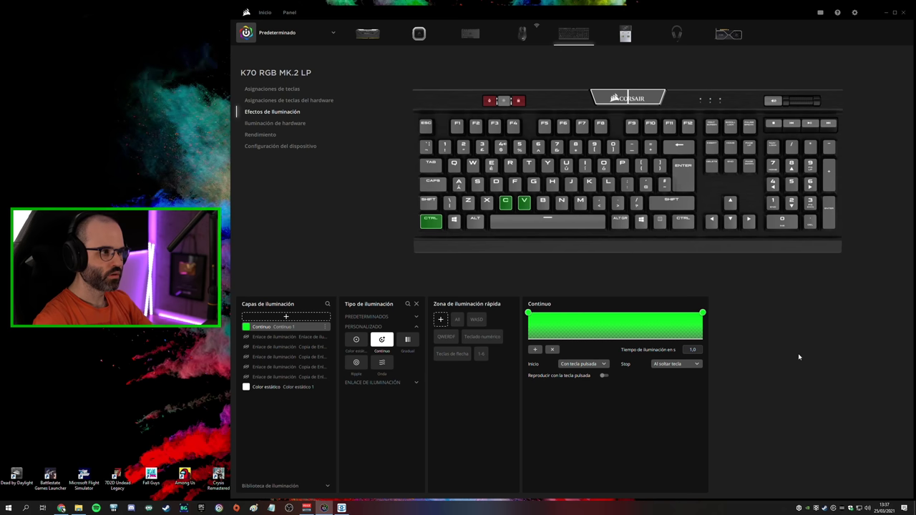
pyautogui.hotkey('ctrl', 'c')
pyautogui.hotkey('ctrl', 'v')
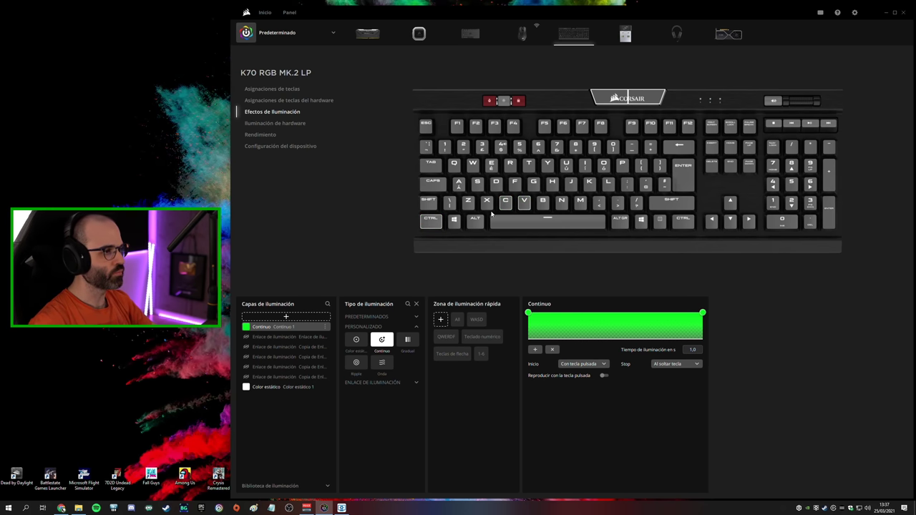
# Duplicate the Continuo 1 layer covering left Ctrl, Q, T, L and B, and make one copy red on left Alt, W, R and V
pyautogui.click(529, 165)
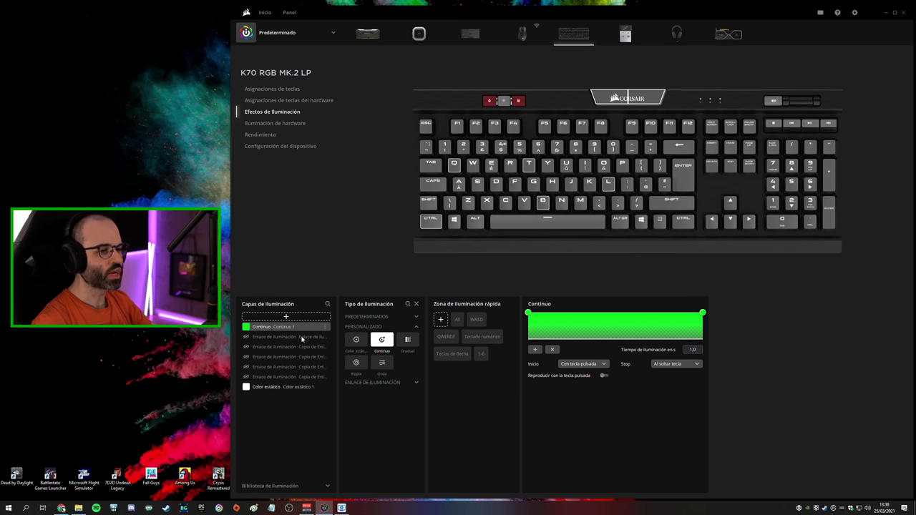
pyautogui.click(286, 317)
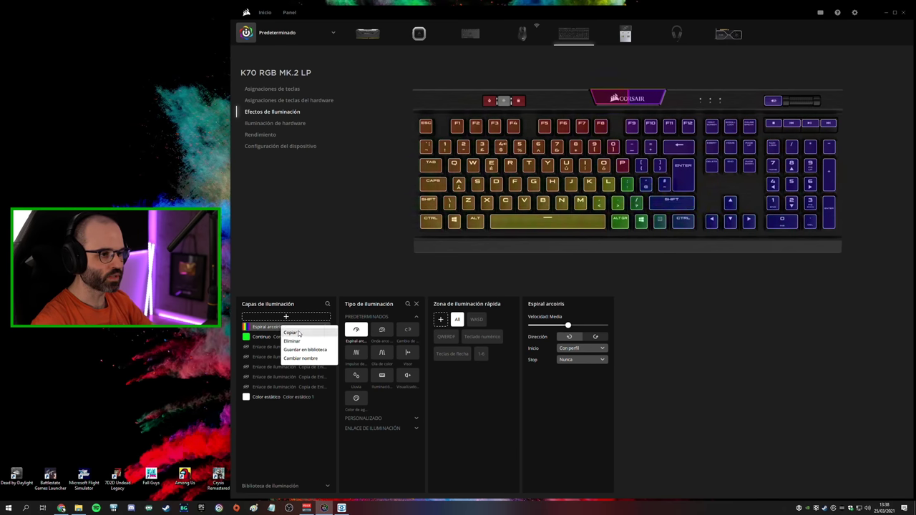
pyautogui.click(287, 337)
pyautogui.rightClick(287, 337)
pyautogui.click(289, 337)
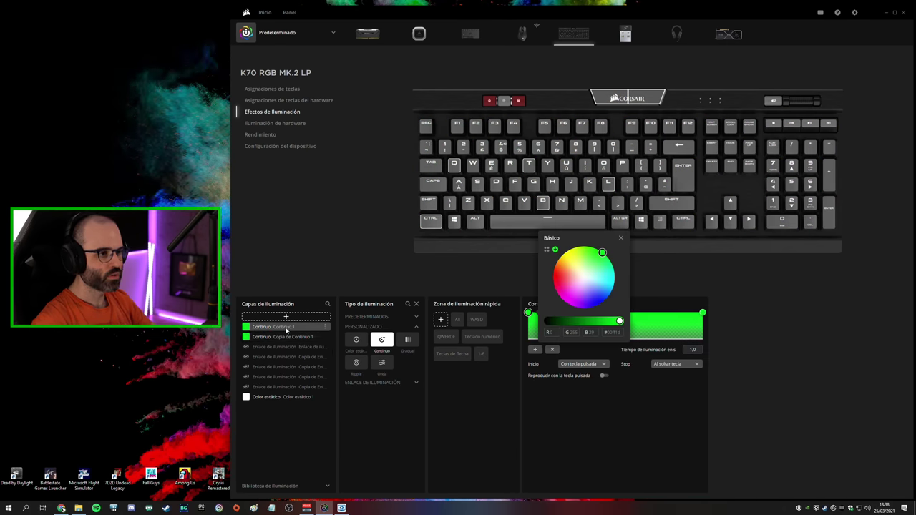
pyautogui.moveTo(589, 294); pyautogui.dragTo(547, 281)
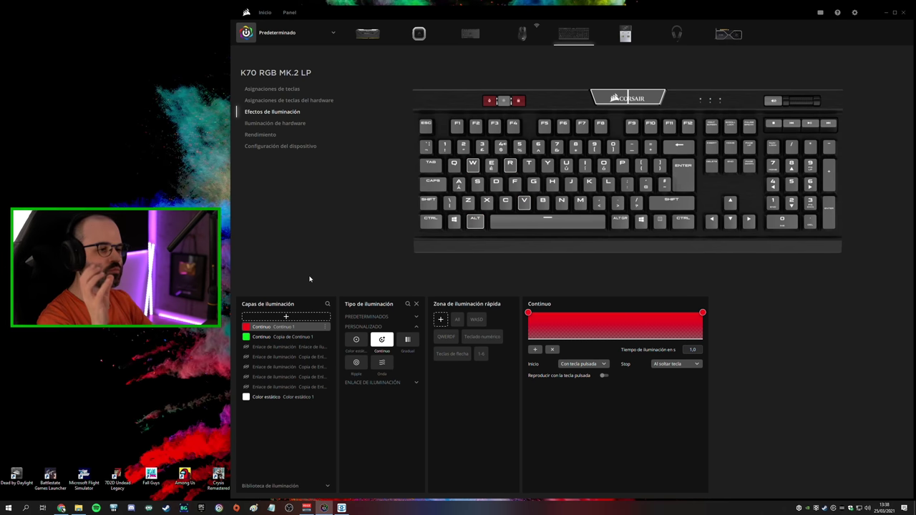
# Delete both Continuo layers from the Predeterminado profile's keyboard lighting
pyautogui.rightClick(294, 329)
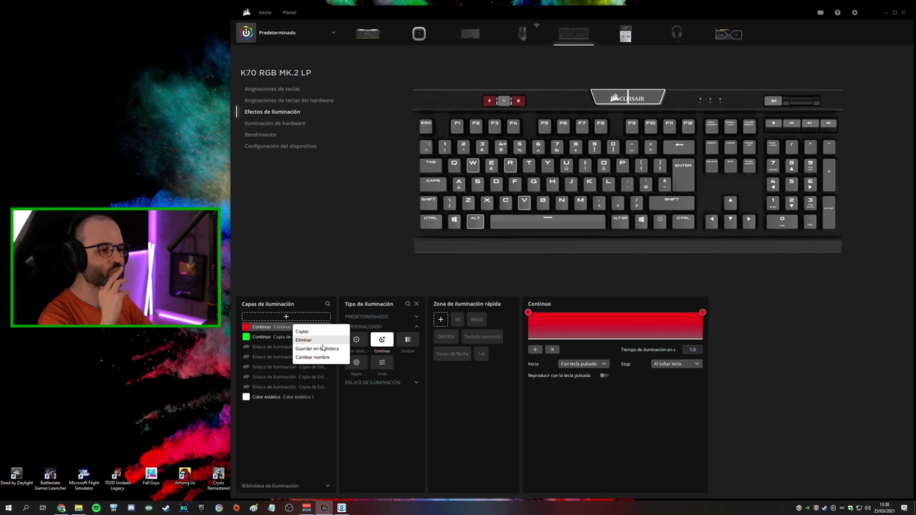
pyautogui.click(322, 341)
pyautogui.rightClick(293, 327)
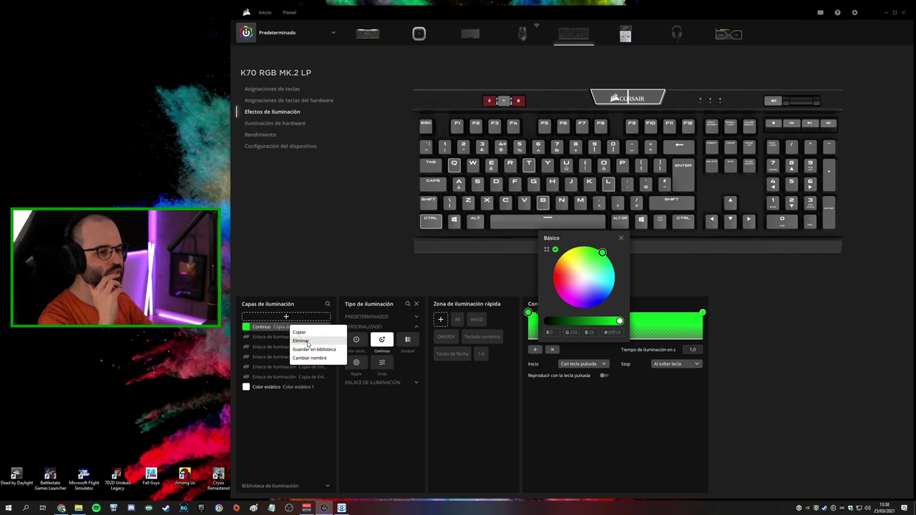
pyautogui.click(304, 340)
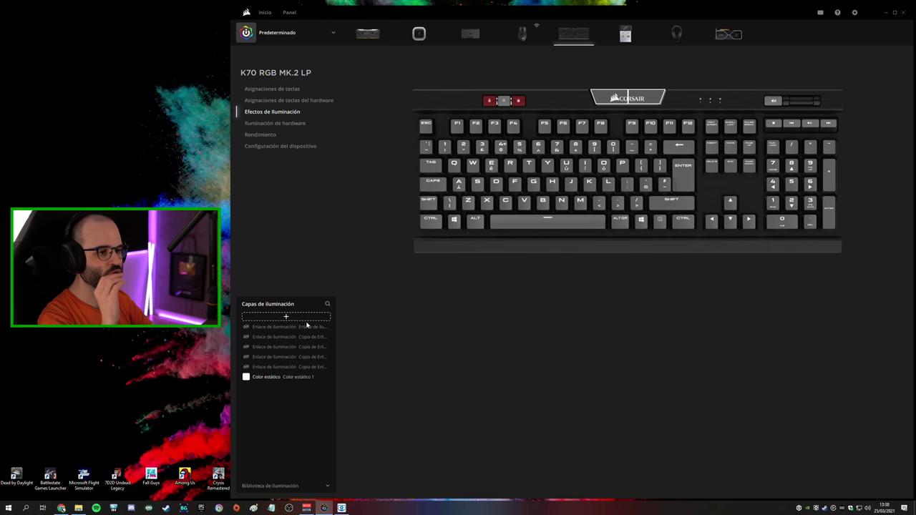
# Switch to the EFT profile and open its Mutear Micro Discord key assignment
pyautogui.click(305, 38)
pyautogui.click(258, 155)
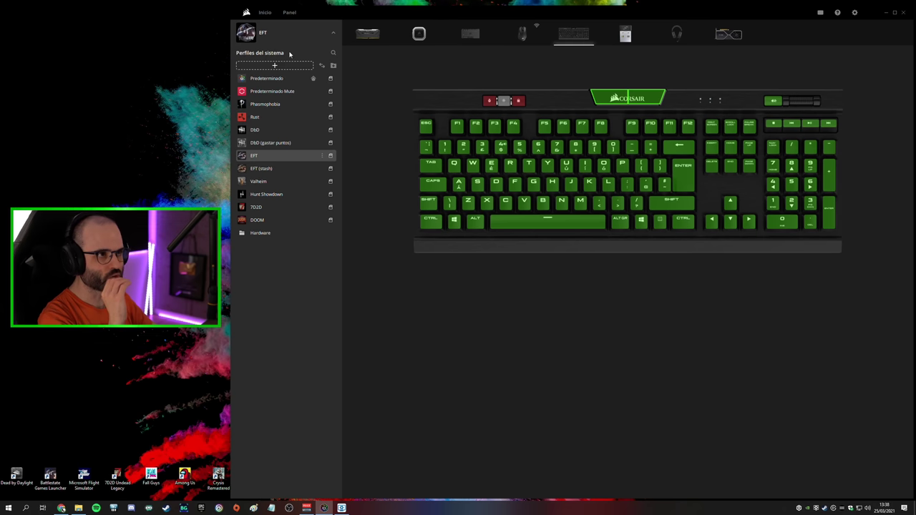
pyautogui.click(291, 35)
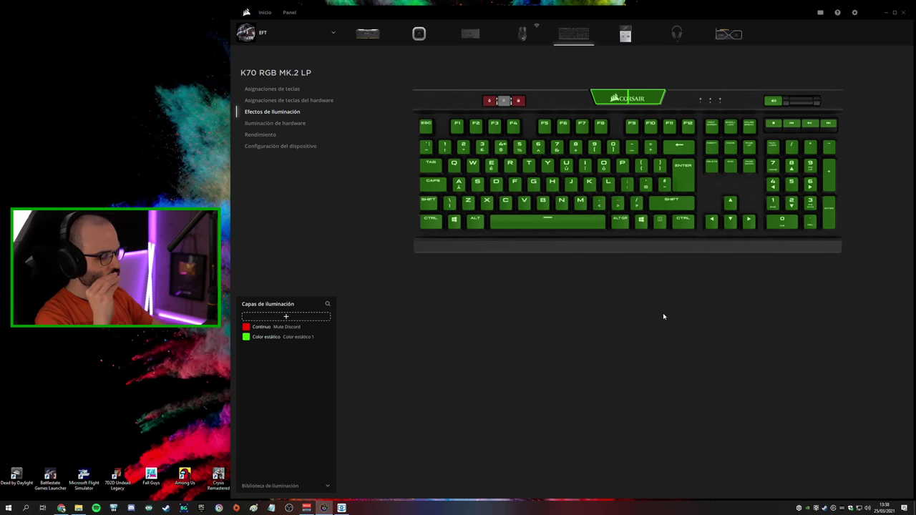
pyautogui.click(288, 89)
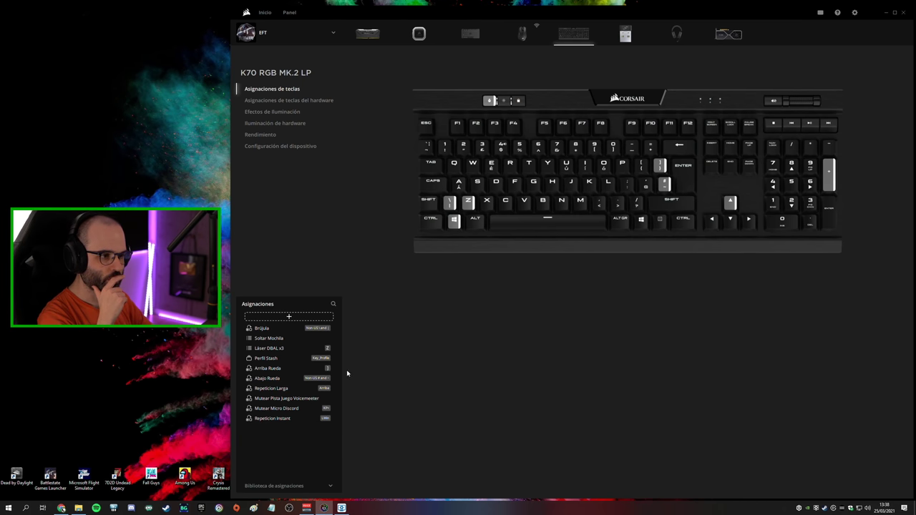
pyautogui.click(282, 408)
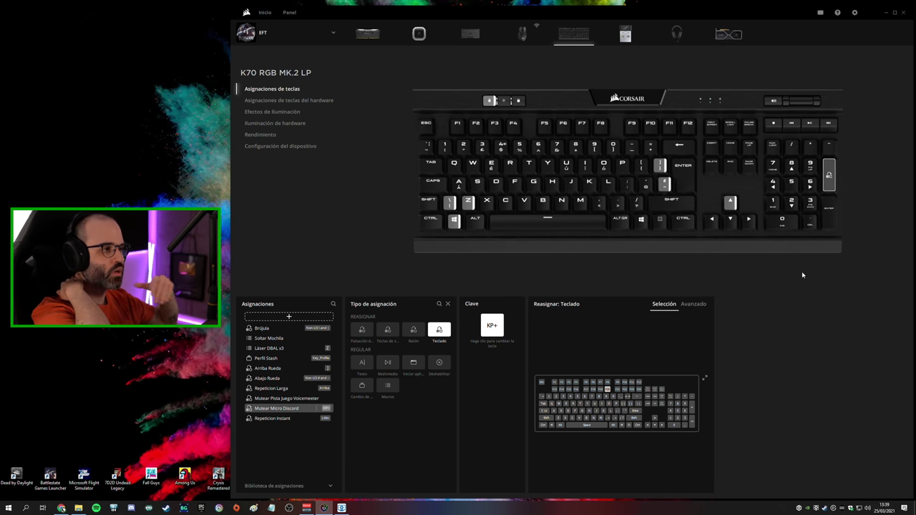
# Add a lighting layer to the EFT profile, try Onda arco iris and Espiral arcoiris, and set its type to Continuo
pyautogui.click(287, 115)
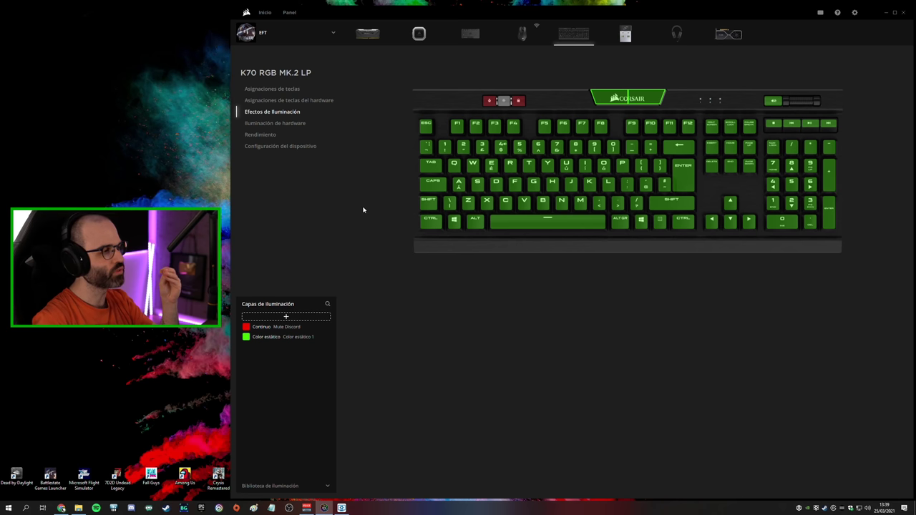
pyautogui.click(286, 316)
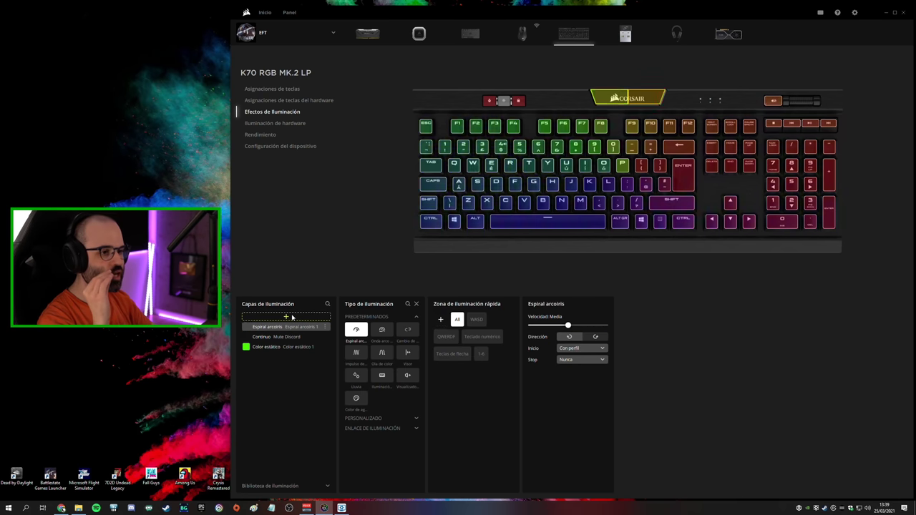
pyautogui.click(369, 418)
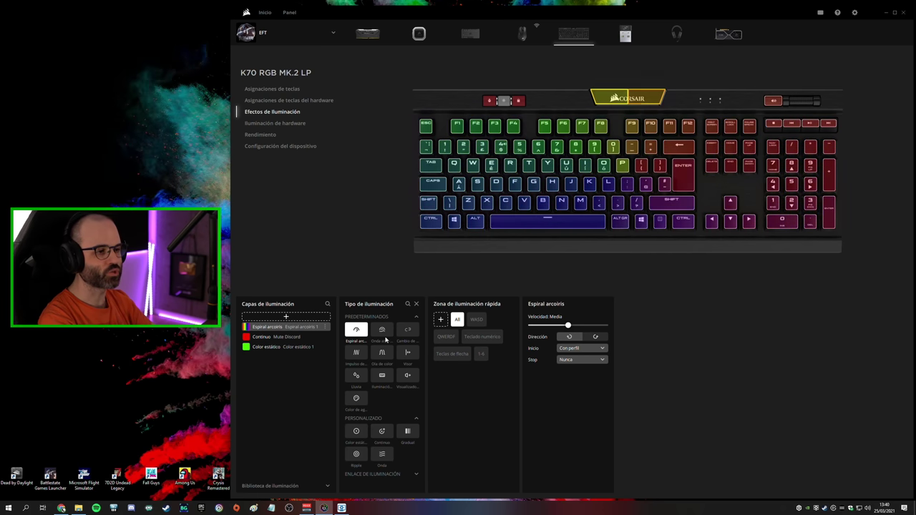
pyautogui.click(382, 330)
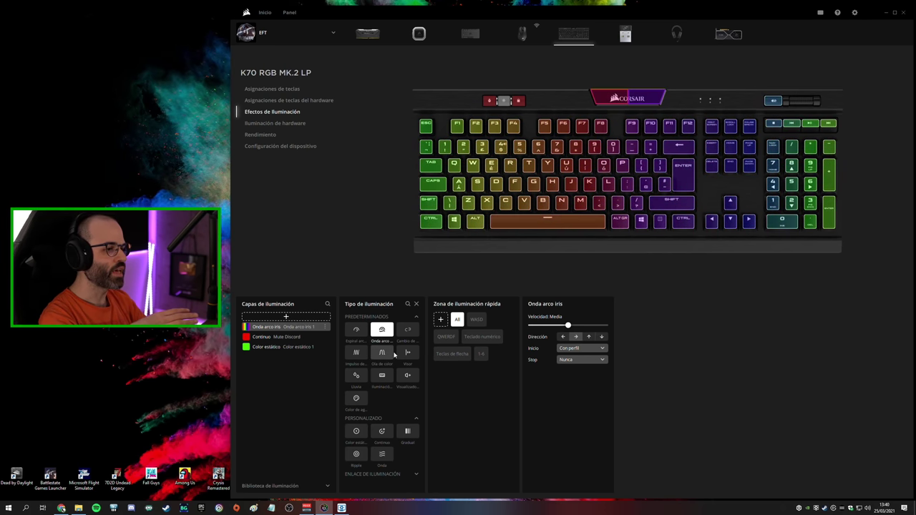
pyautogui.click(355, 330)
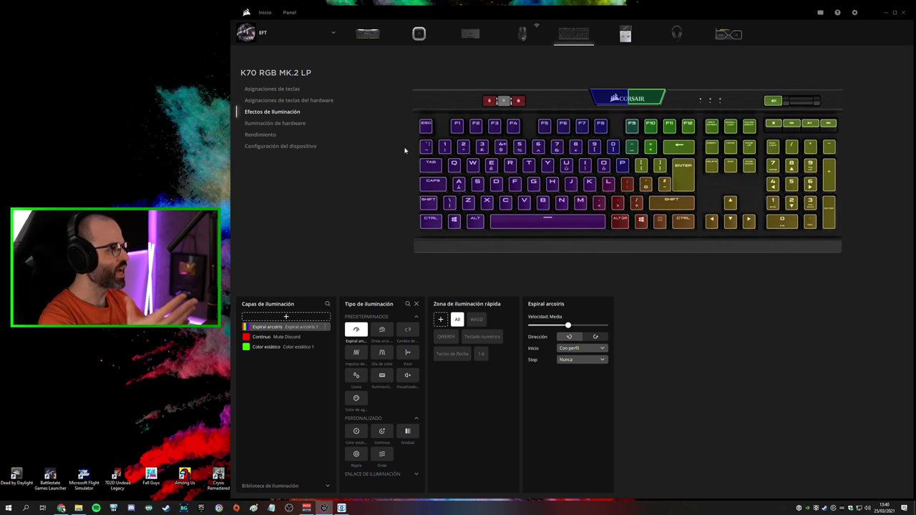
pyautogui.click(381, 431)
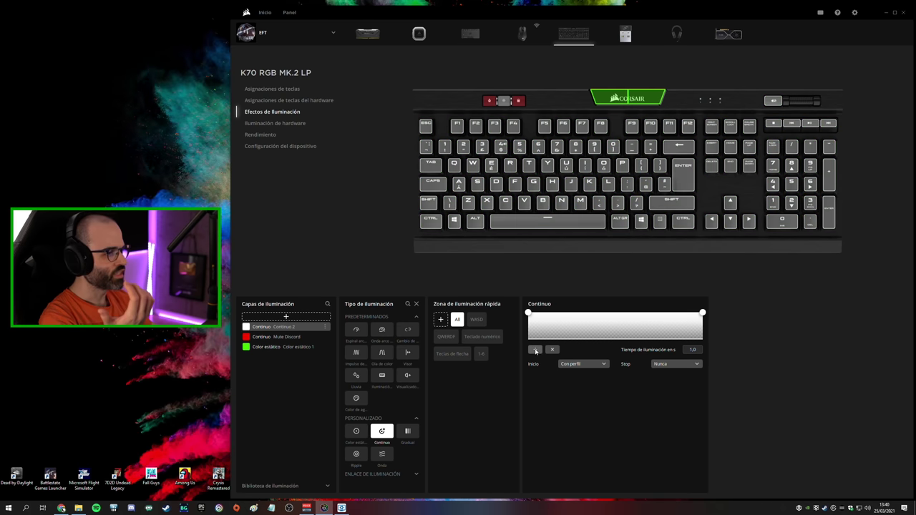
# Shorten the new Continuo layer's light pulse to about 0.1 s and colour it red
pyautogui.click(703, 313)
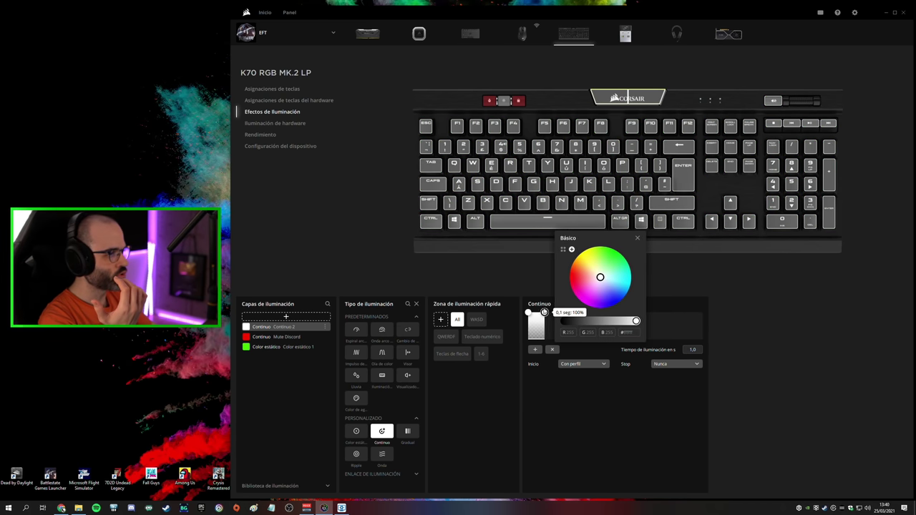
pyautogui.click(575, 279)
pyautogui.moveTo(572, 281); pyautogui.dragTo(568, 281)
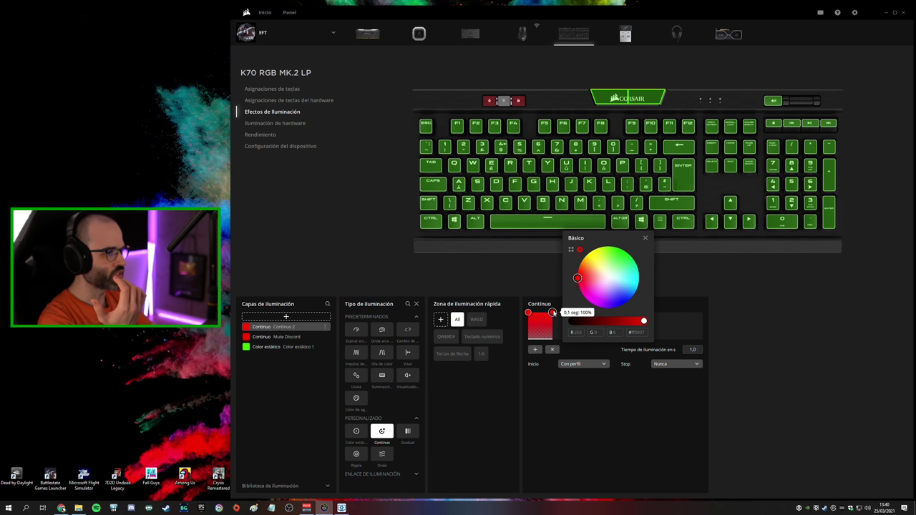
# Add two more short red pulses to the Continuo timeline and space them out across the one-second cycle
pyautogui.click(589, 313)
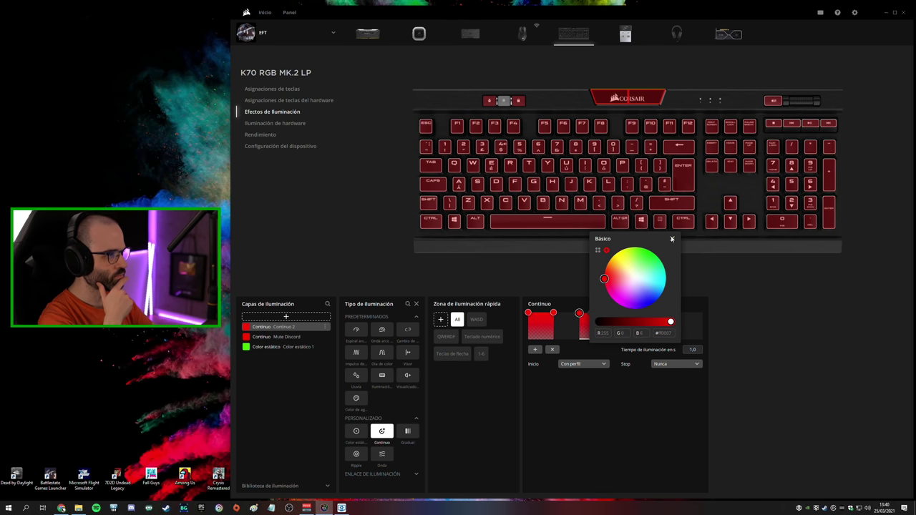
pyautogui.moveTo(600, 312)
pyautogui.mouseDown()
pyautogui.moveTo(664, 312)
pyautogui.moveTo(607, 308)
pyautogui.mouseUp()
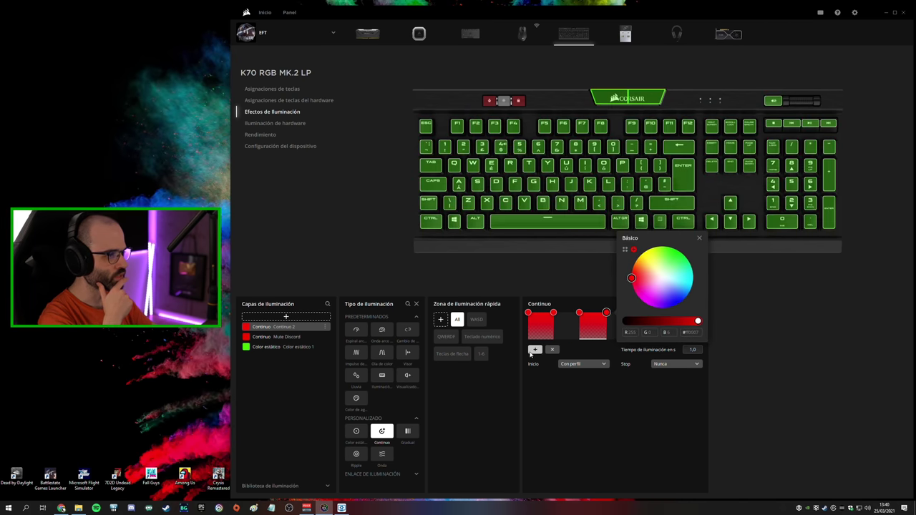
pyautogui.click(699, 237)
pyautogui.click(633, 312)
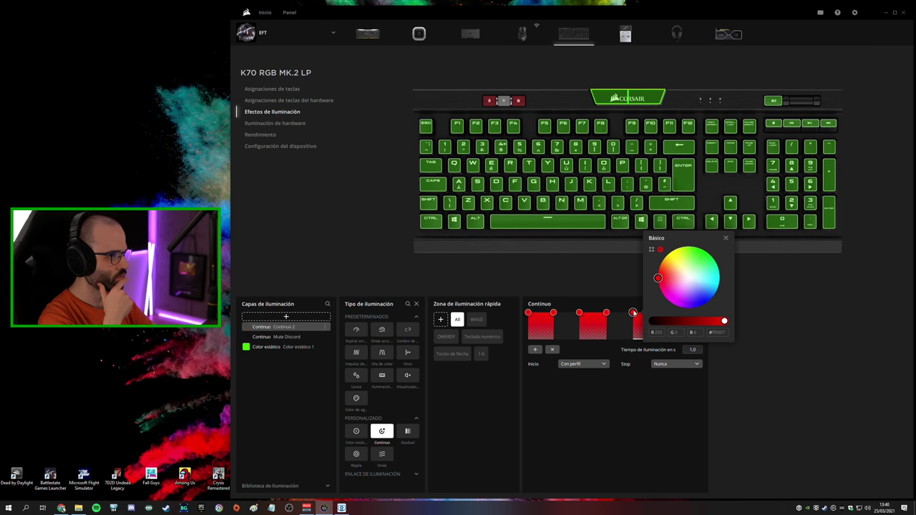
pyautogui.click(726, 237)
pyautogui.click(662, 313)
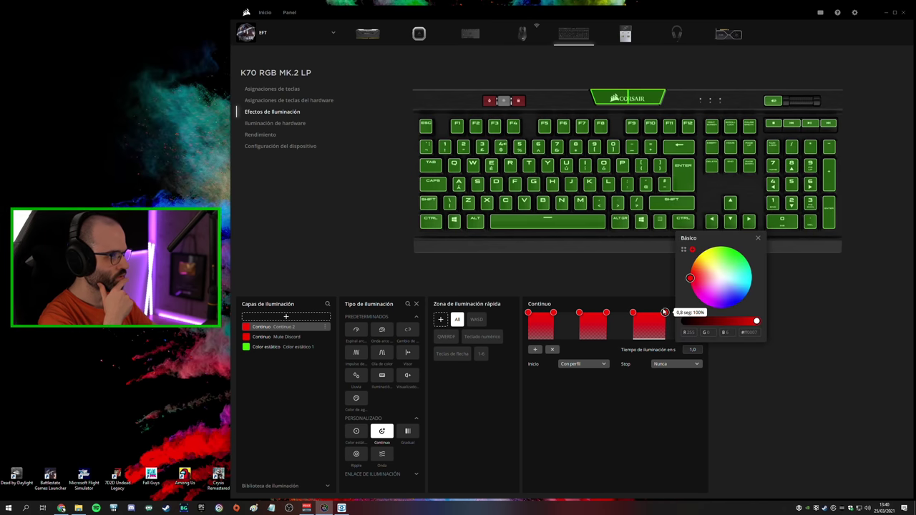
pyautogui.click(651, 407)
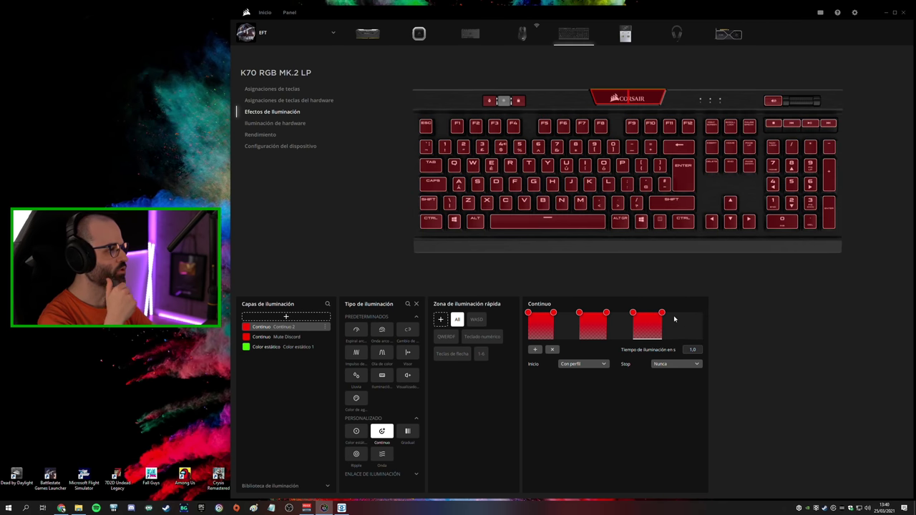
pyautogui.moveTo(644, 326); pyautogui.dragTo(657, 326)
pyautogui.moveTo(593, 326); pyautogui.dragTo(609, 330)
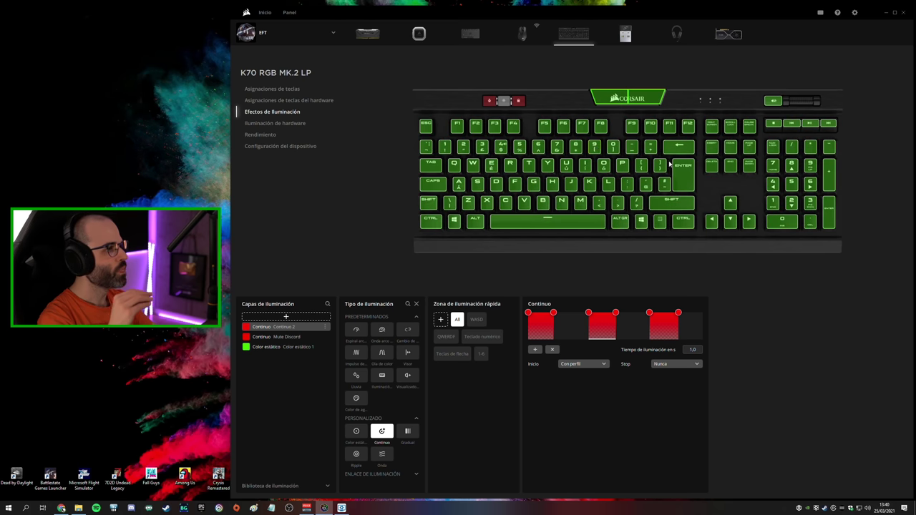
# Restrict the layer to the function-key row, starting with Con tecla pulsada and stopping with Al pulsar tecla
pyautogui.moveTo(423, 112); pyautogui.dragTo(726, 136)
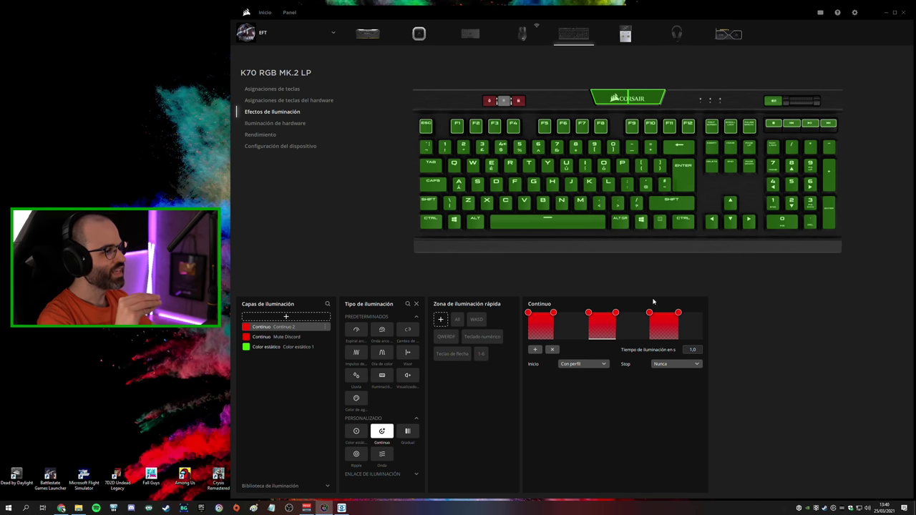
pyautogui.click(598, 365)
pyautogui.click(583, 381)
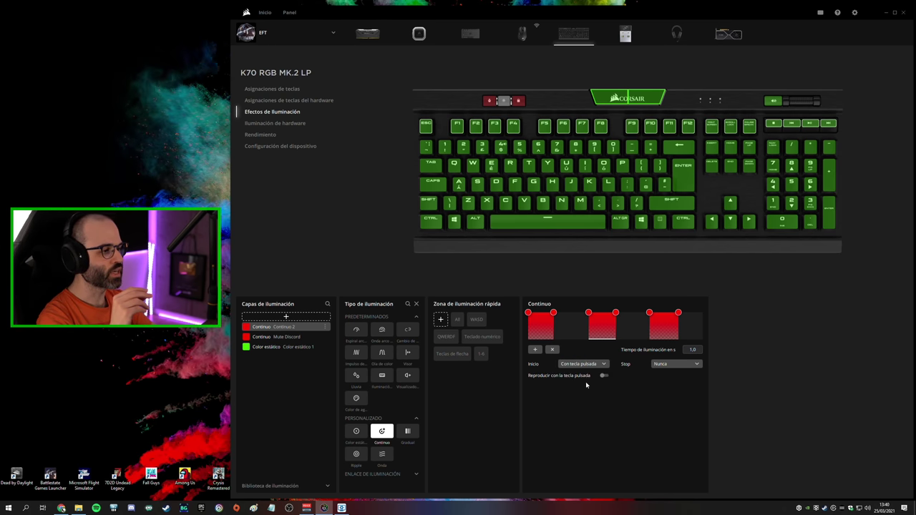
pyautogui.click(666, 364)
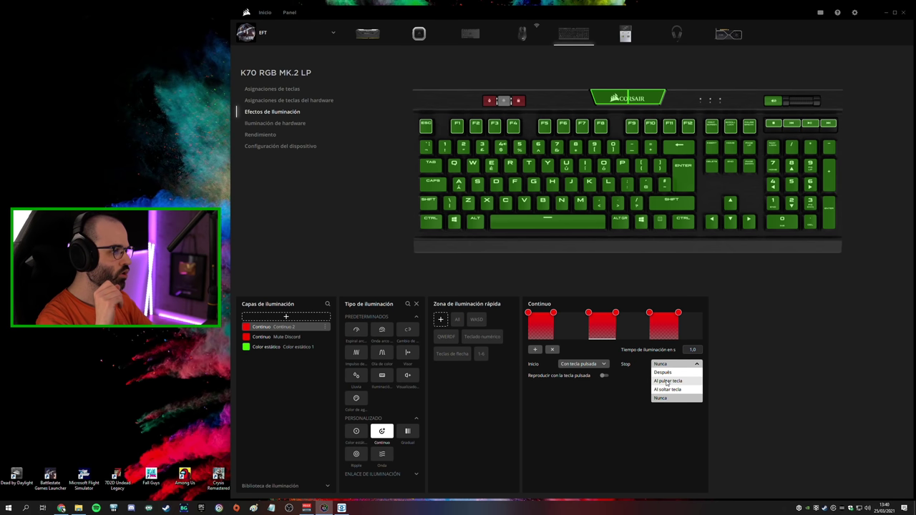
pyautogui.click(669, 382)
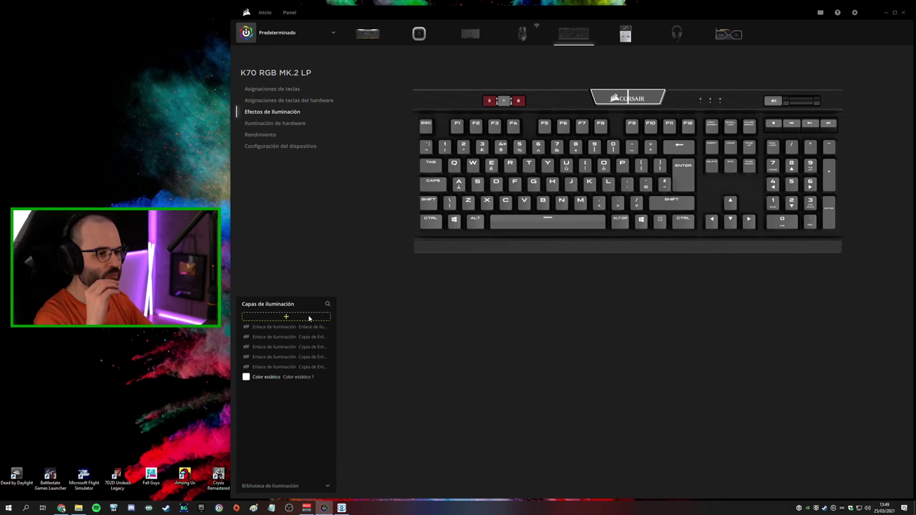
# Add a Temperatura lighting link layer to the Predeterminado profile using the Intel Core i9 9900K Paquete sensor
pyautogui.click(309, 318)
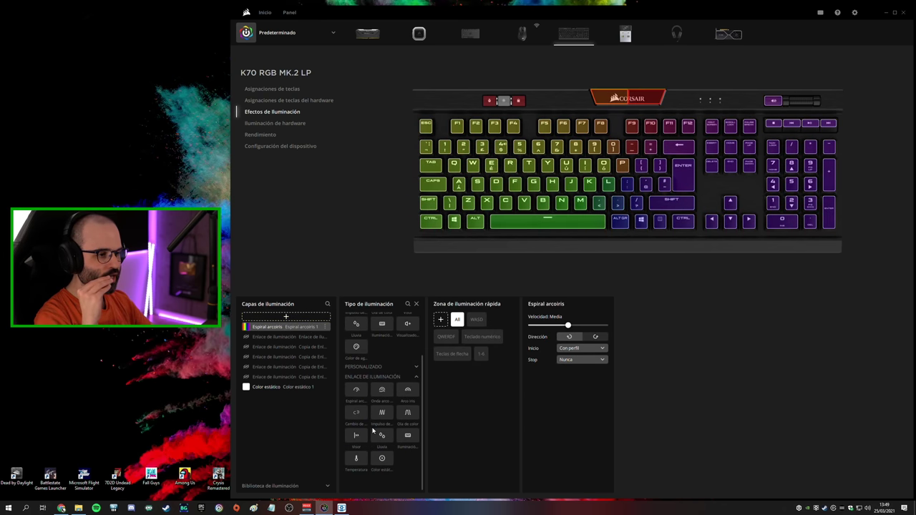
pyautogui.click(355, 458)
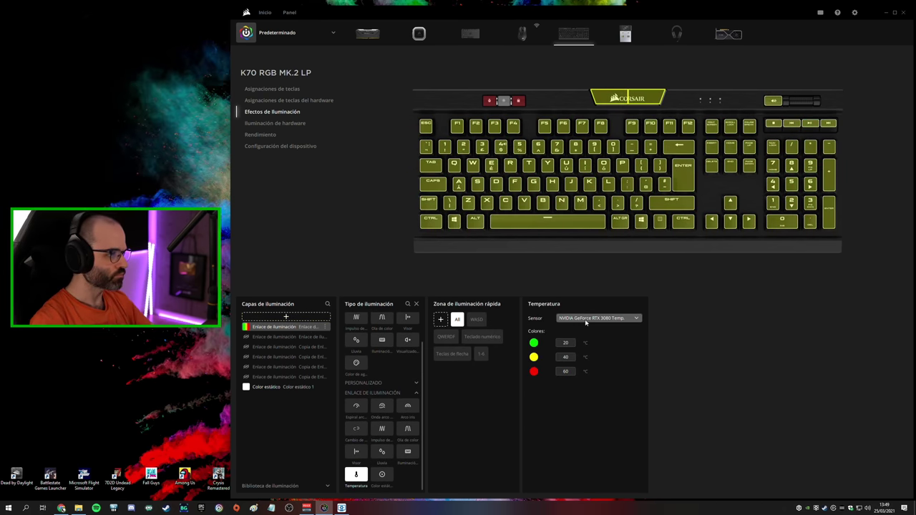
pyautogui.click(585, 322)
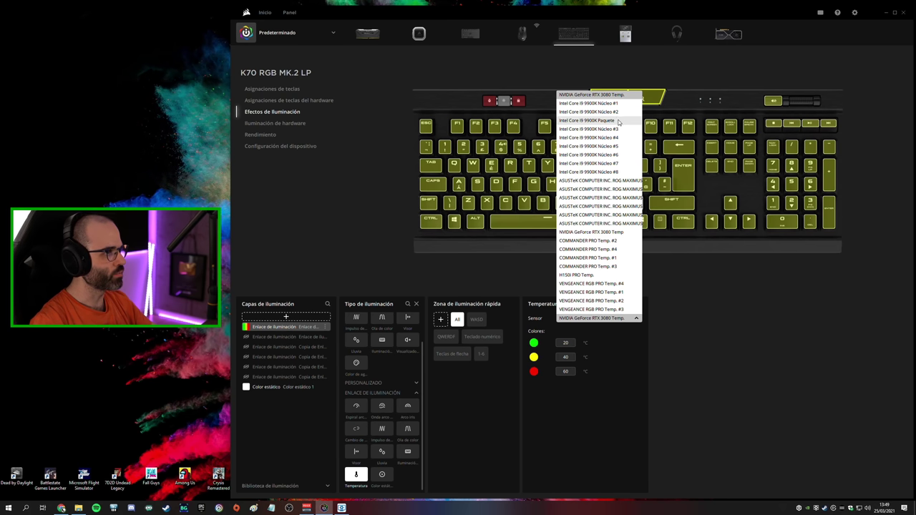
pyautogui.click(621, 120)
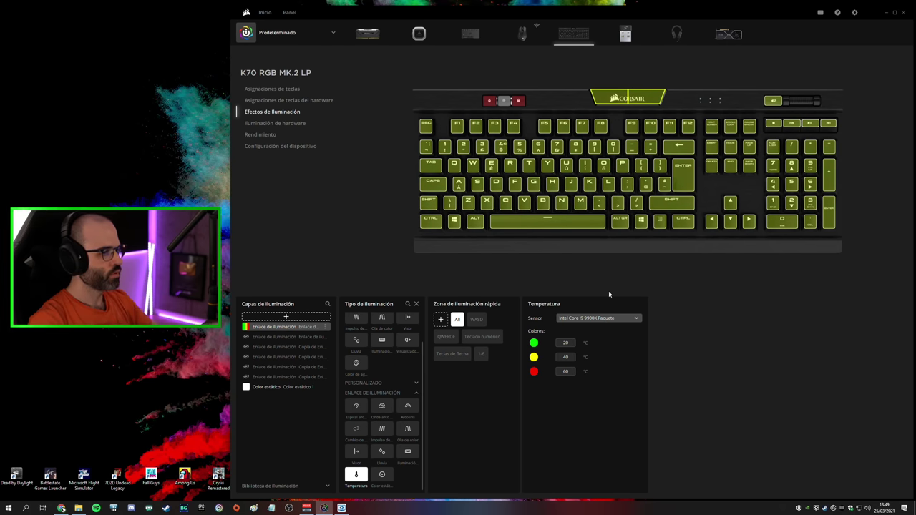
# Set the Temperatura layer's green, yellow and red thresholds to 1, 2 and 24 °C
pyautogui.click(567, 343)
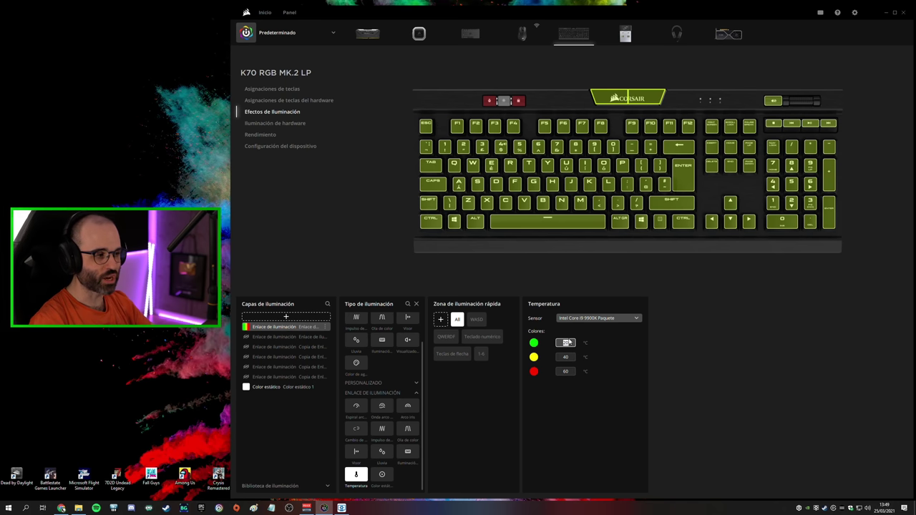
pyautogui.click(567, 356)
pyautogui.write('2')
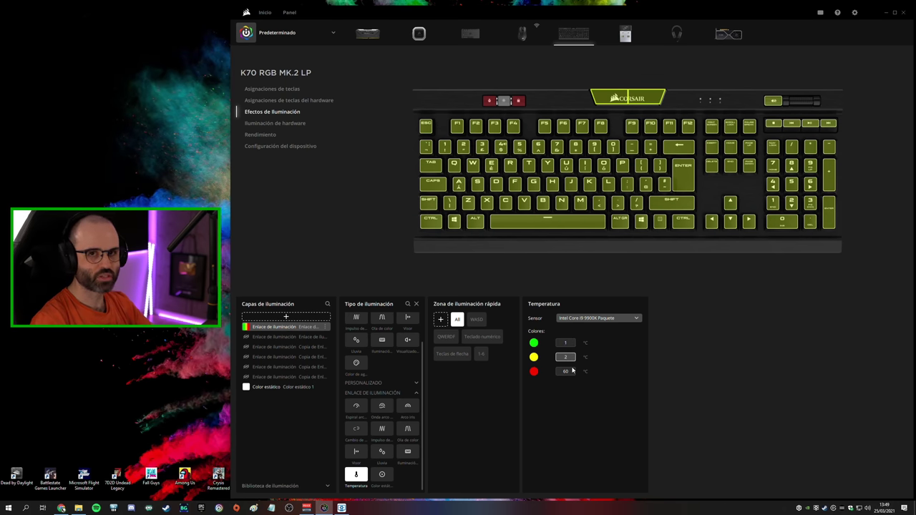
pyautogui.click(570, 370)
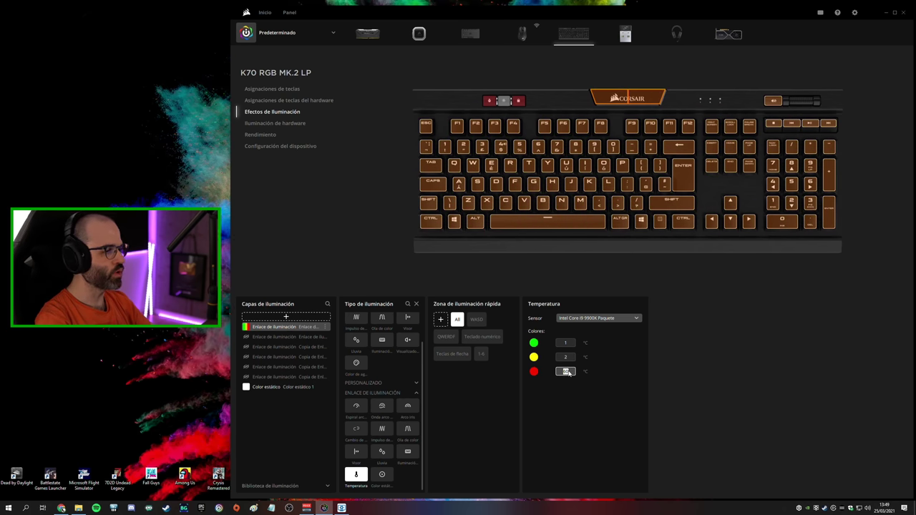
pyautogui.write('25')
pyautogui.press('BackSpace')
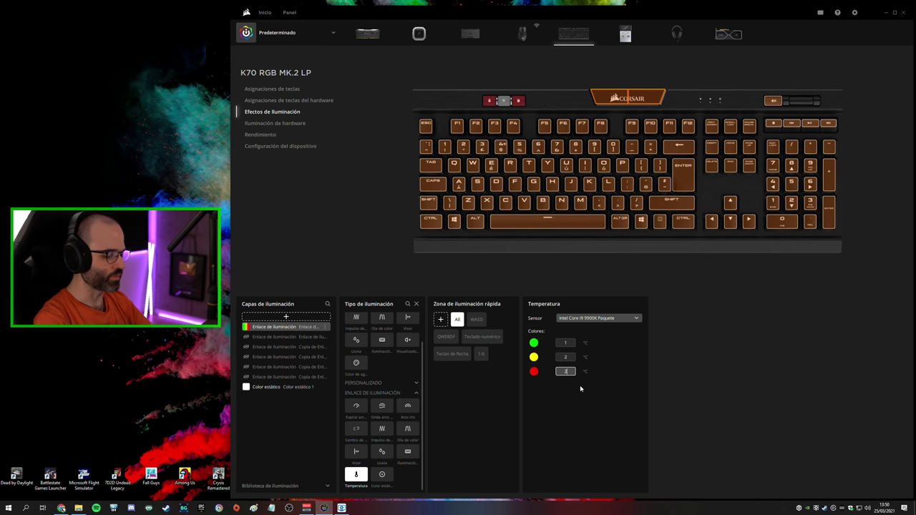
pyautogui.write('4')
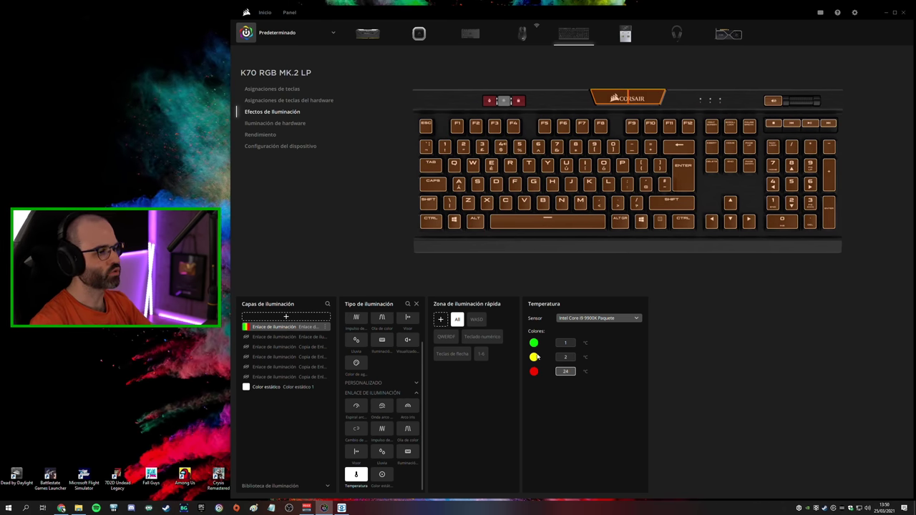
# Change the colours of the 1 °C and 2 °C thresholds to black
pyautogui.click(534, 342)
pyautogui.moveTo(486, 376); pyautogui.dragTo(423, 377)
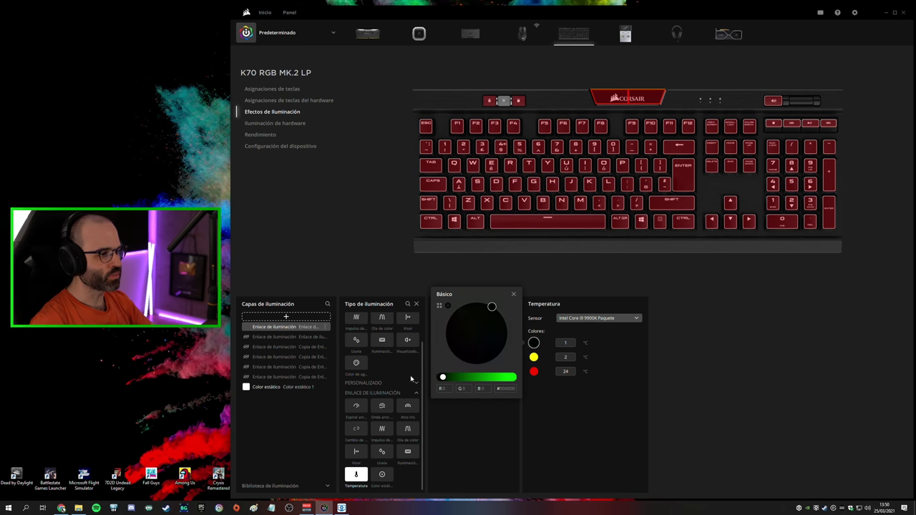
pyautogui.click(514, 295)
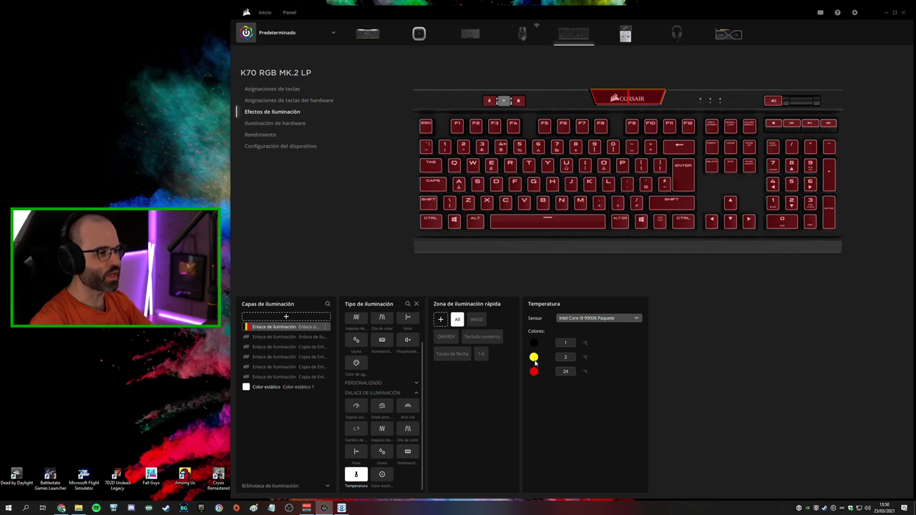
pyautogui.click(533, 356)
pyautogui.moveTo(467, 394); pyautogui.dragTo(413, 385)
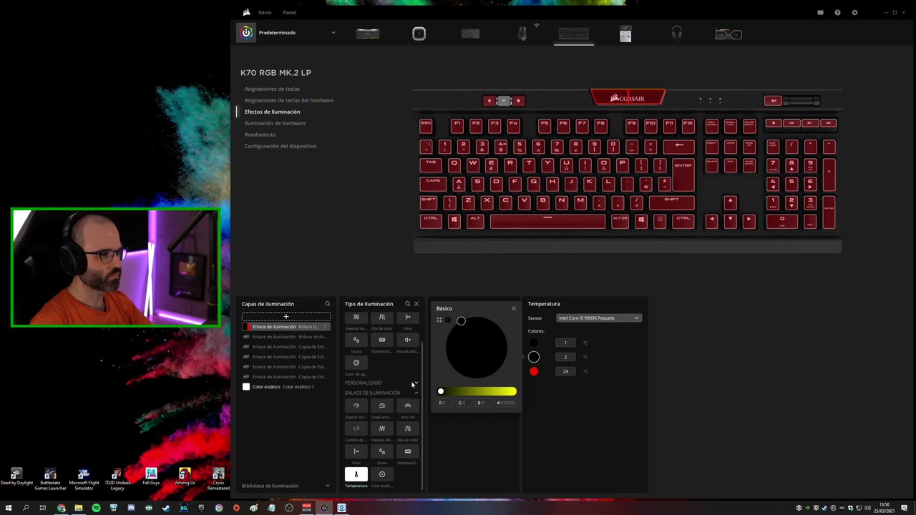
pyautogui.click(513, 309)
# Change the third threshold's colour to pure blue, RGB 0, 0, 255
pyautogui.click(533, 370)
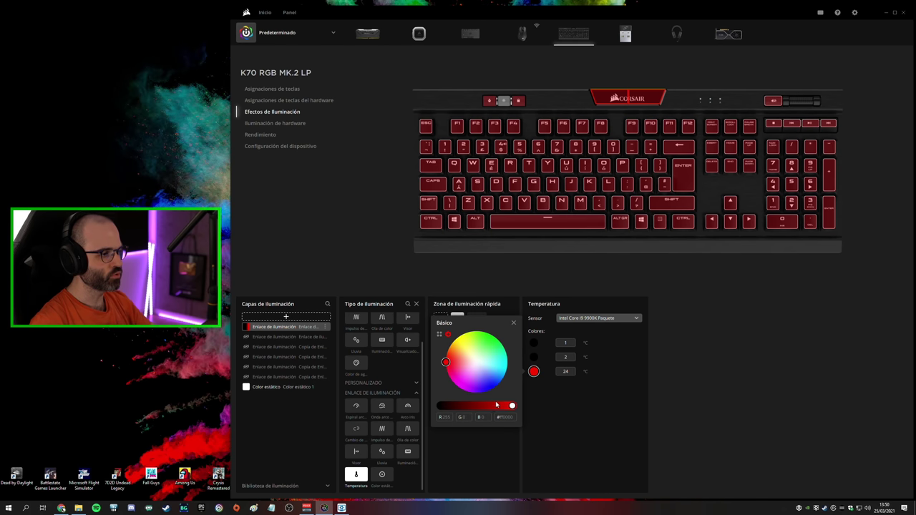
pyautogui.write('0')
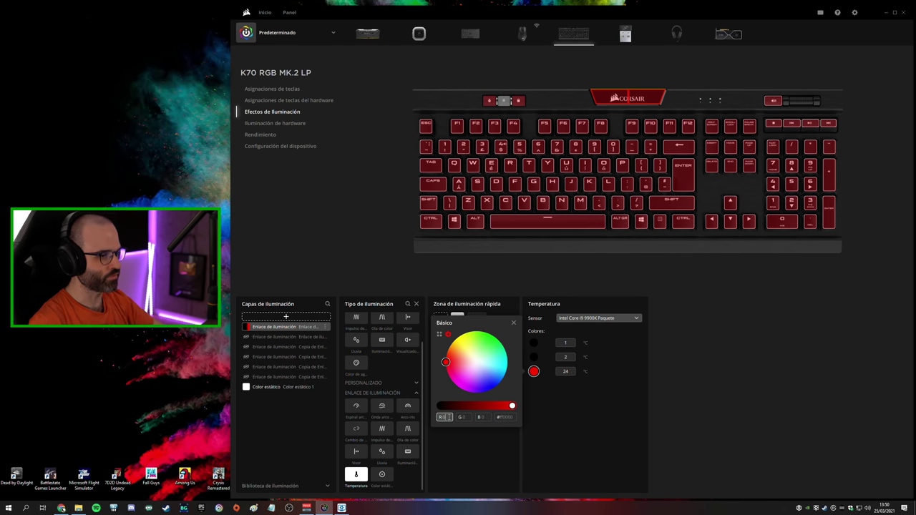
pyautogui.press('Tab')
pyautogui.press('Tab')
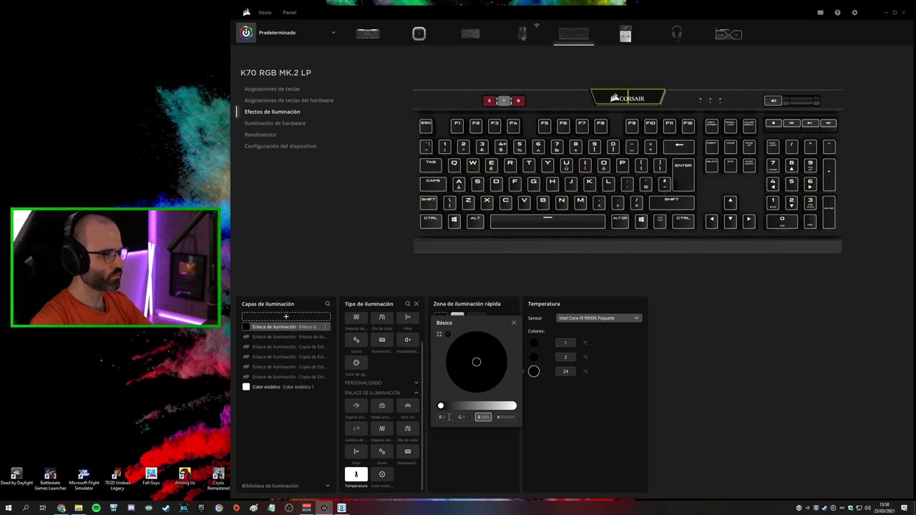
pyautogui.write('255')
pyautogui.press('Return')
pyautogui.click(522, 317)
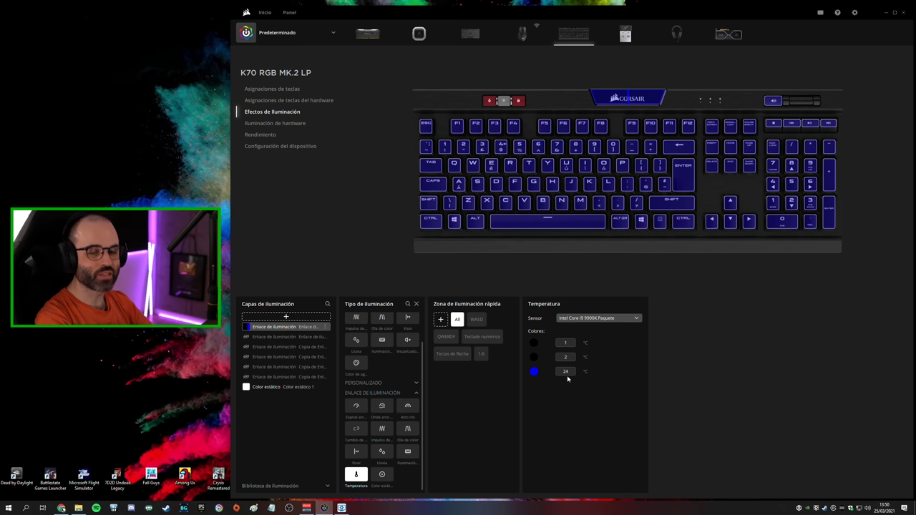
# Set the blue threshold to 19 °C and restrict the layer to the leftmost key columns, from Esc and F1 down to Ctrl and Windows
pyautogui.write('28')
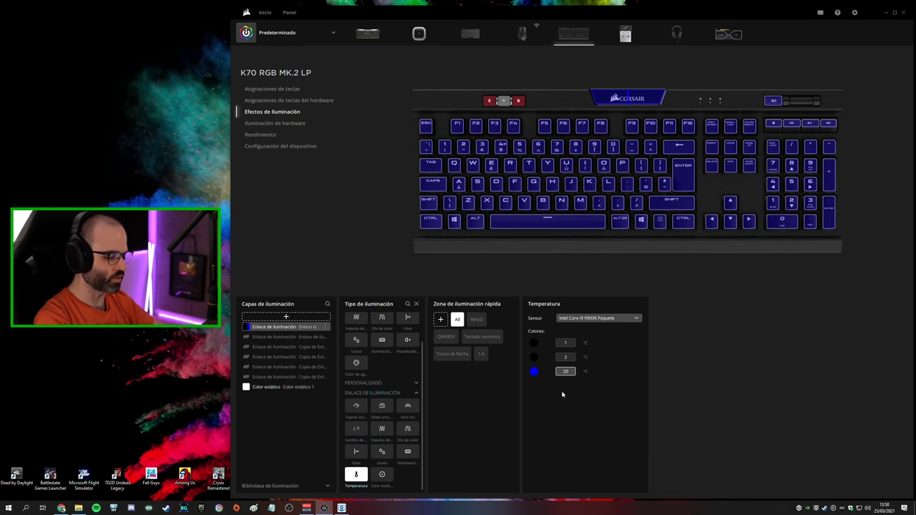
pyautogui.press('Return')
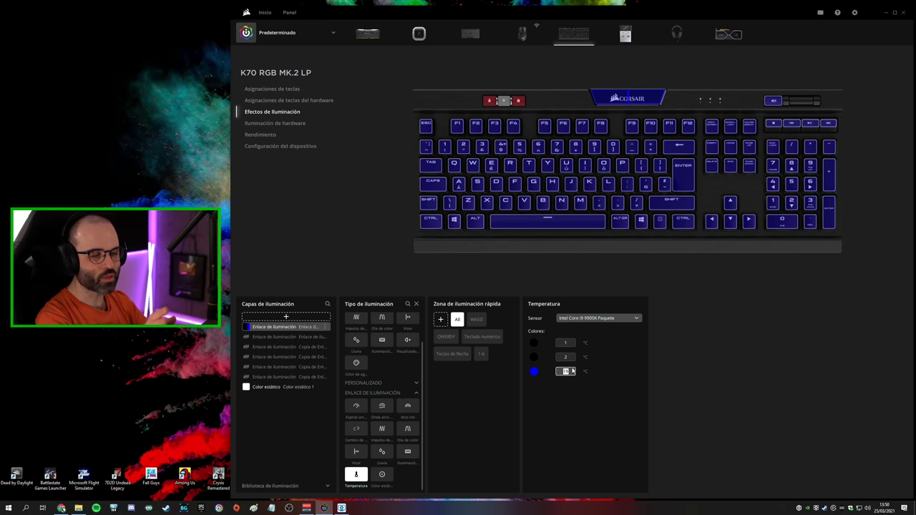
pyautogui.moveTo(415, 100); pyautogui.dragTo(464, 266)
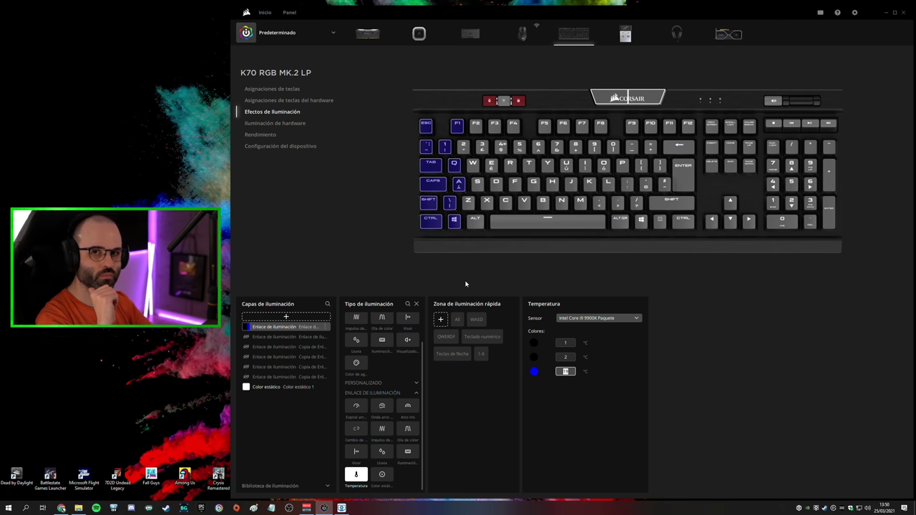
# Duplicate the blue temperature layer and set the top layer's third threshold to 24 °C
pyautogui.rightClick(273, 327)
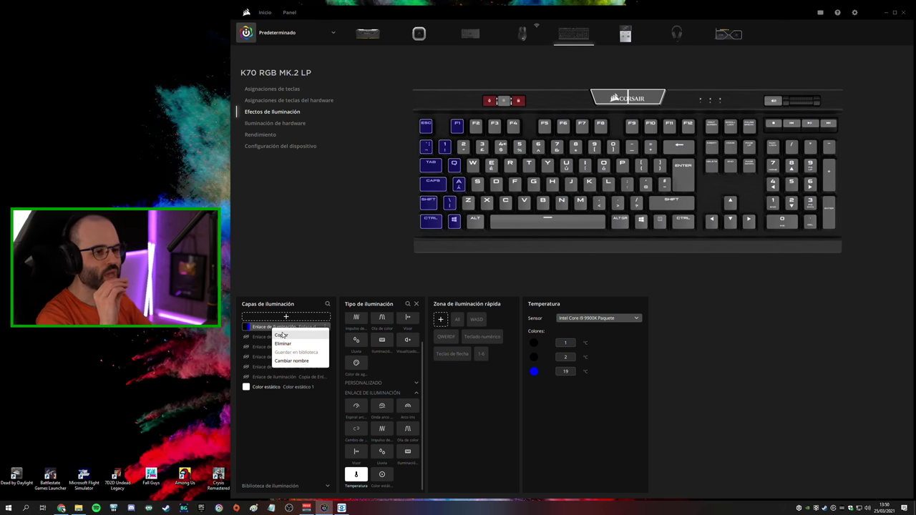
pyautogui.click(282, 335)
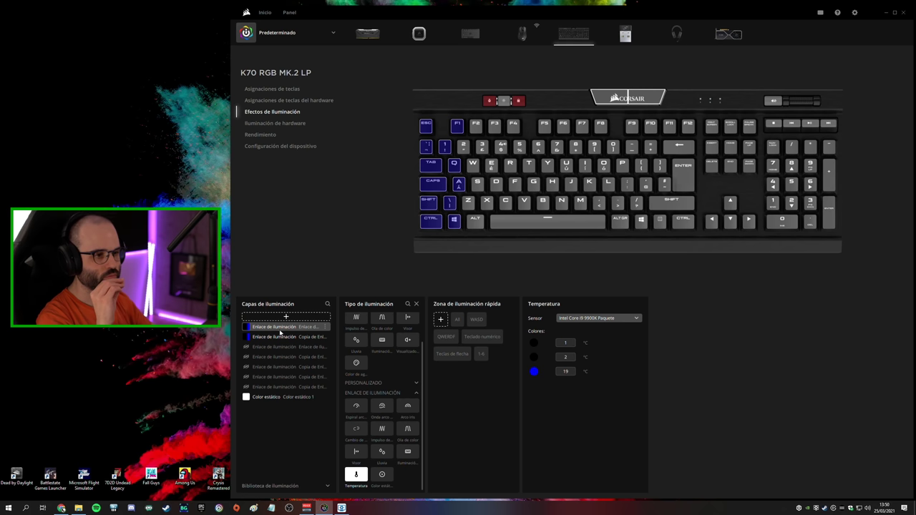
pyautogui.doubleClick(565, 371)
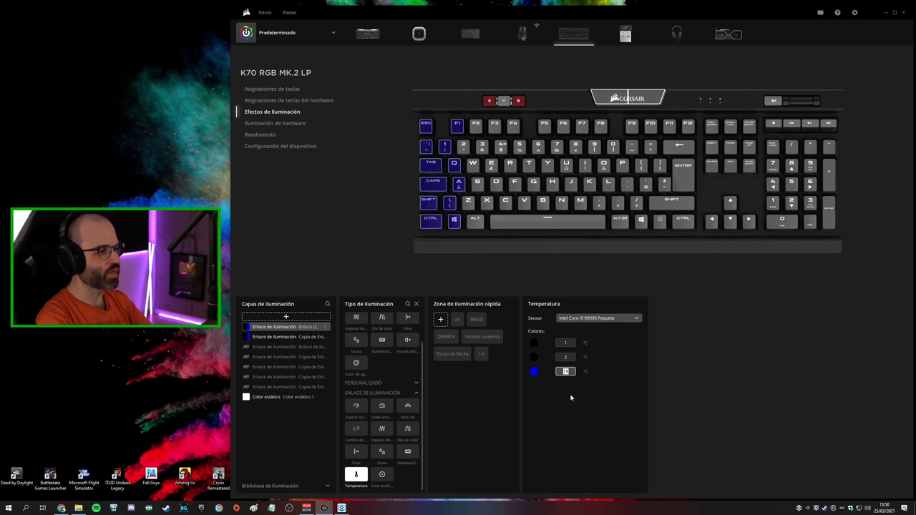
pyautogui.write('24')
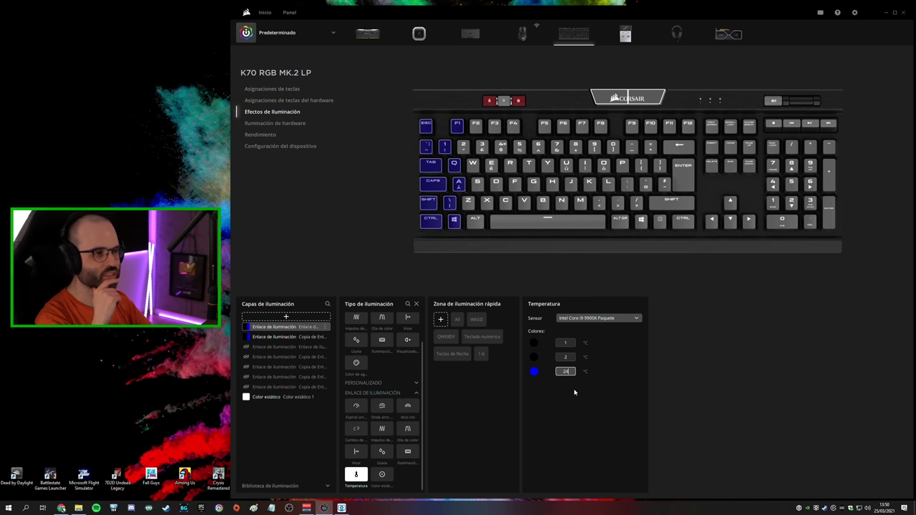
# Colour the 24 °C threshold a lighter blue, RGB 0, 72, 255, and assign the layer to the F2 and F3 key columns
pyautogui.click(534, 371)
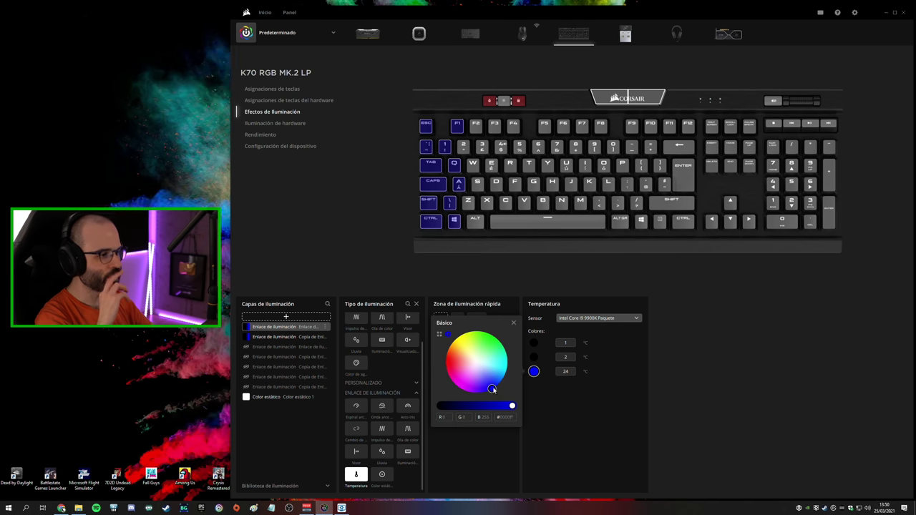
pyautogui.moveTo(499, 389); pyautogui.dragTo(507, 390)
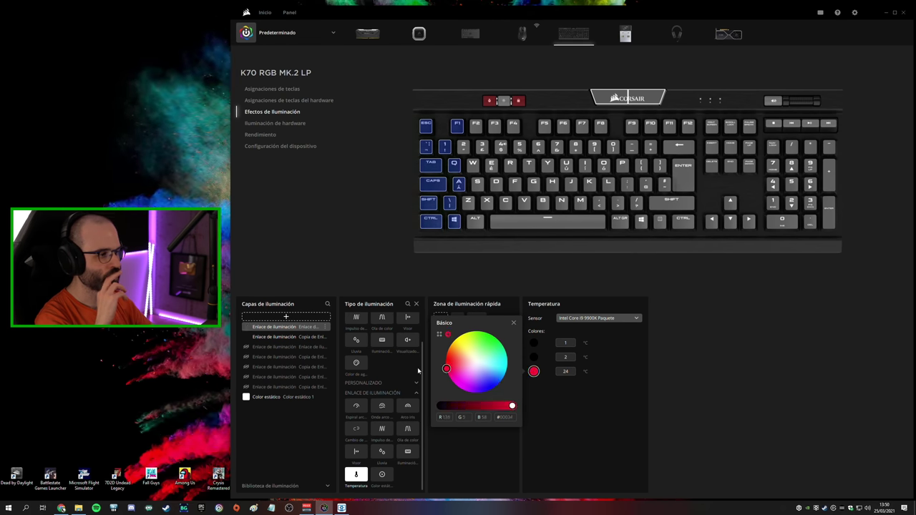
pyautogui.moveTo(418, 370); pyautogui.dragTo(533, 414)
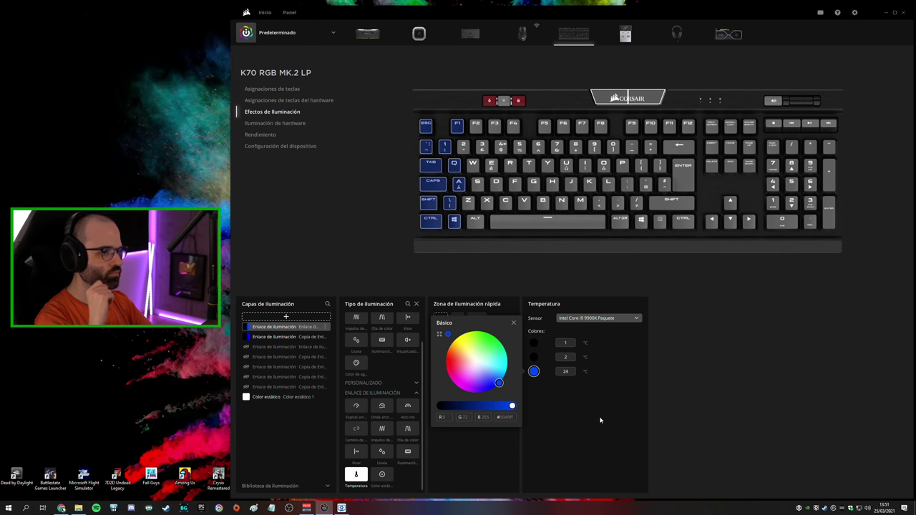
pyautogui.click(574, 427)
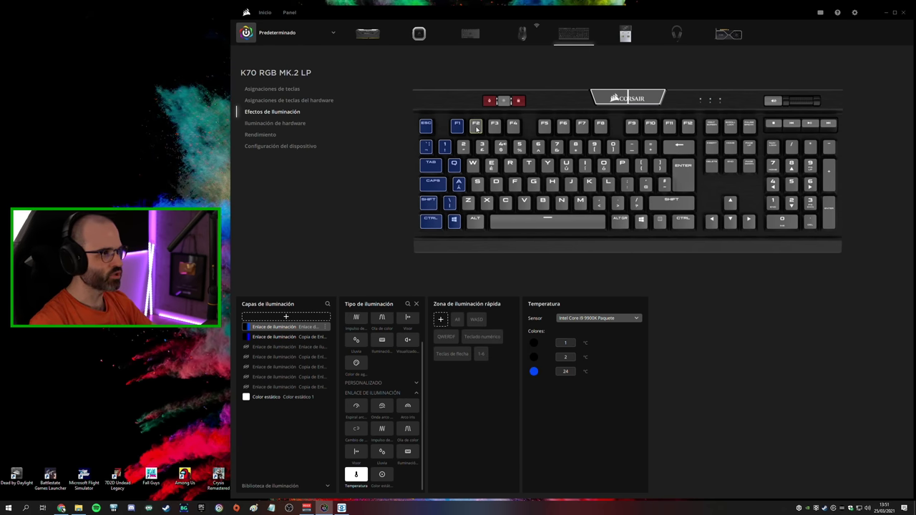
pyautogui.moveTo(477, 127); pyautogui.dragTo(484, 219)
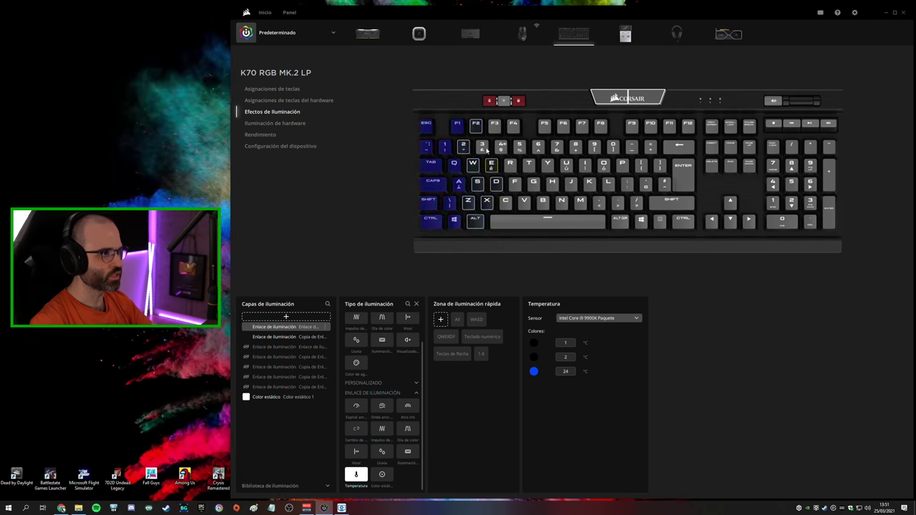
pyautogui.moveTo(485, 148); pyautogui.dragTo(486, 201)
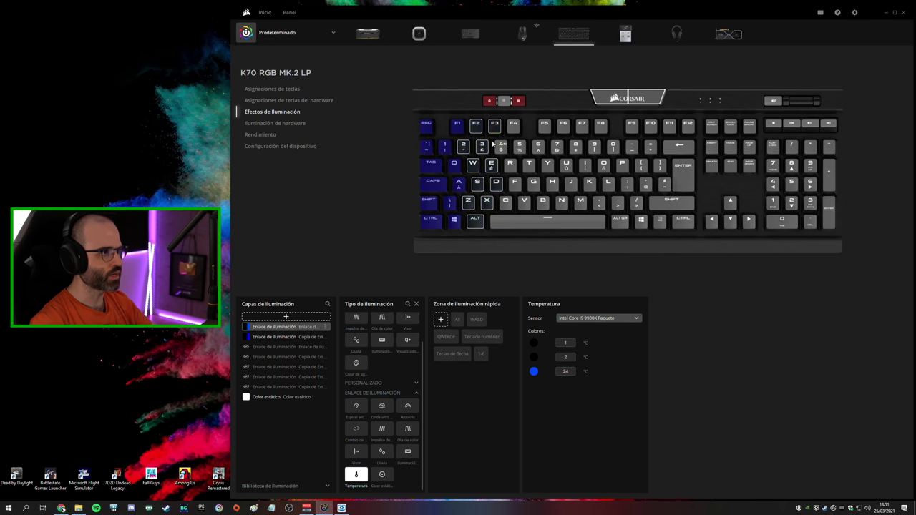
# Set the top layer's third threshold to 29 °C in sky blue and assign it to the two key columns below F4
pyautogui.click(571, 373)
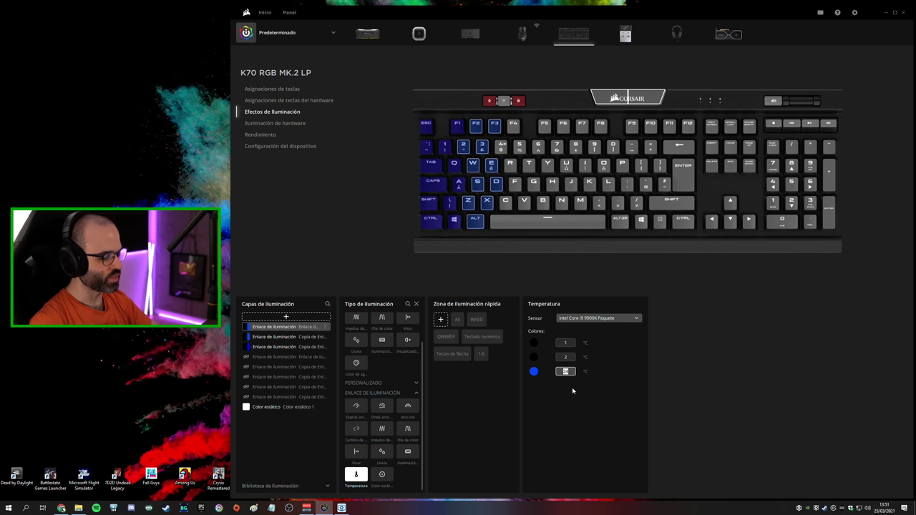
pyautogui.write('29')
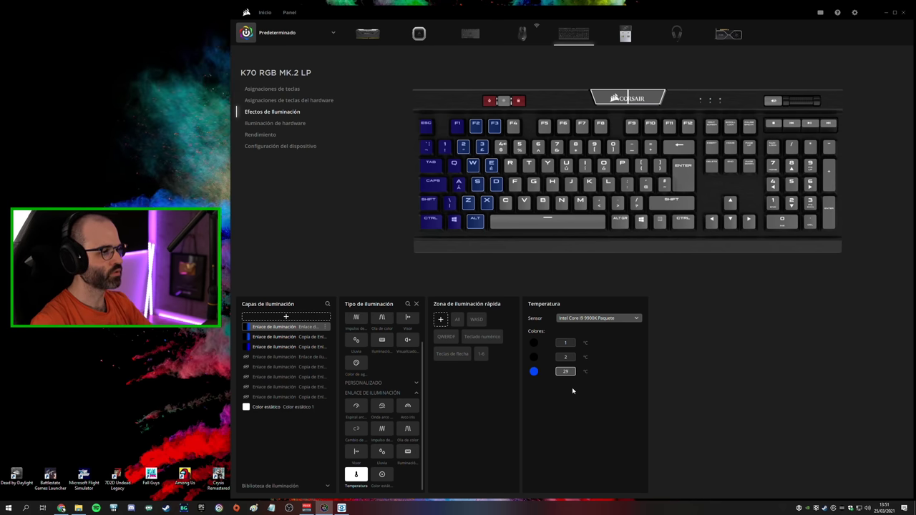
pyautogui.click(533, 371)
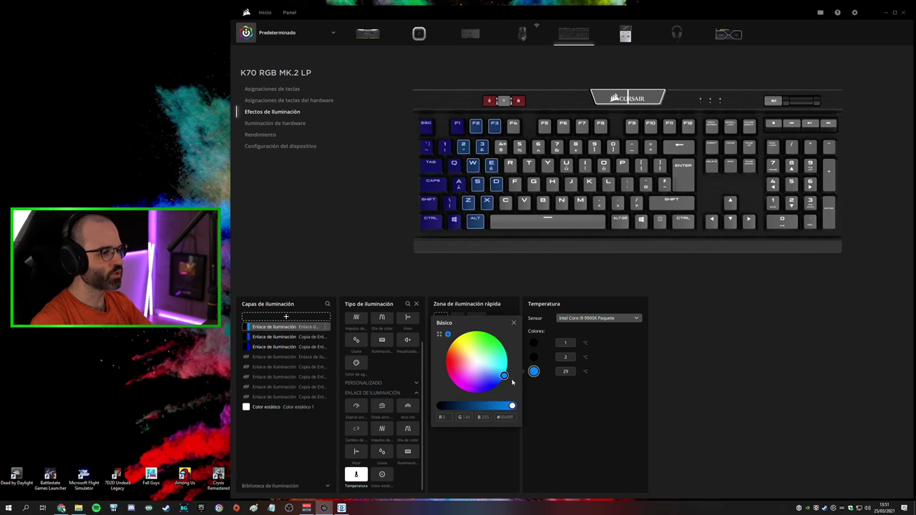
pyautogui.click(563, 403)
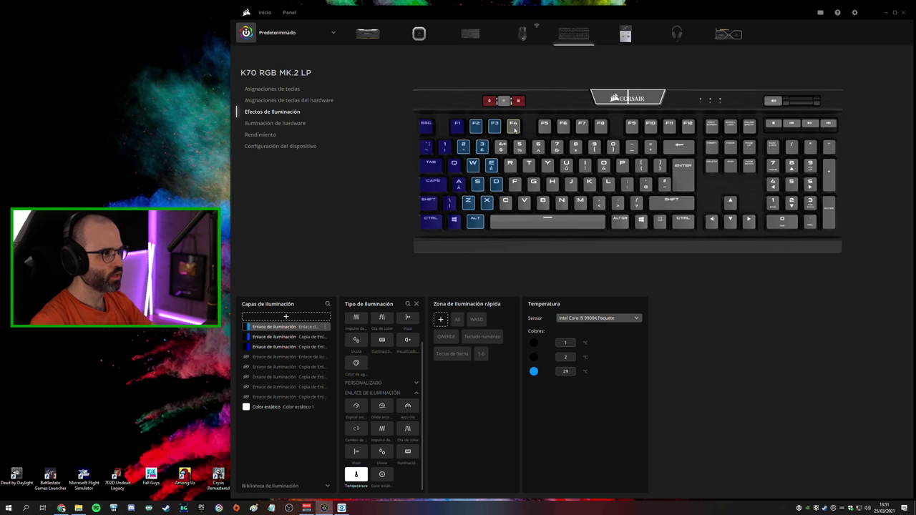
pyautogui.moveTo(515, 128); pyautogui.dragTo(516, 189)
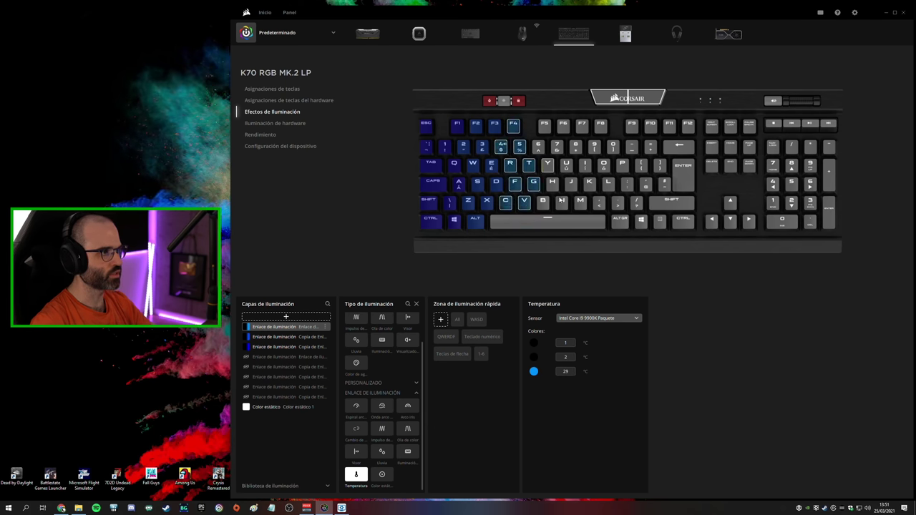
# Duplicate the top orange layer and set the top layer's third threshold to 74 °C in red
pyautogui.rightClick(285, 327)
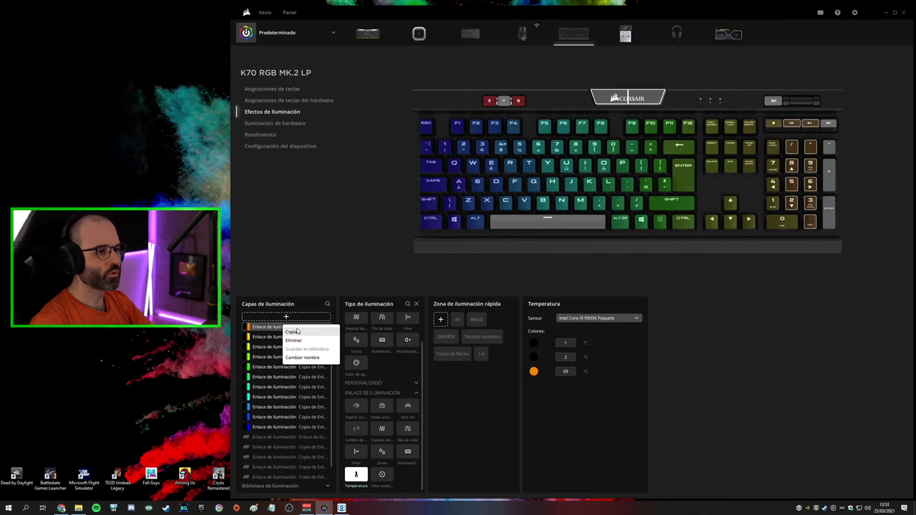
pyautogui.click(293, 331)
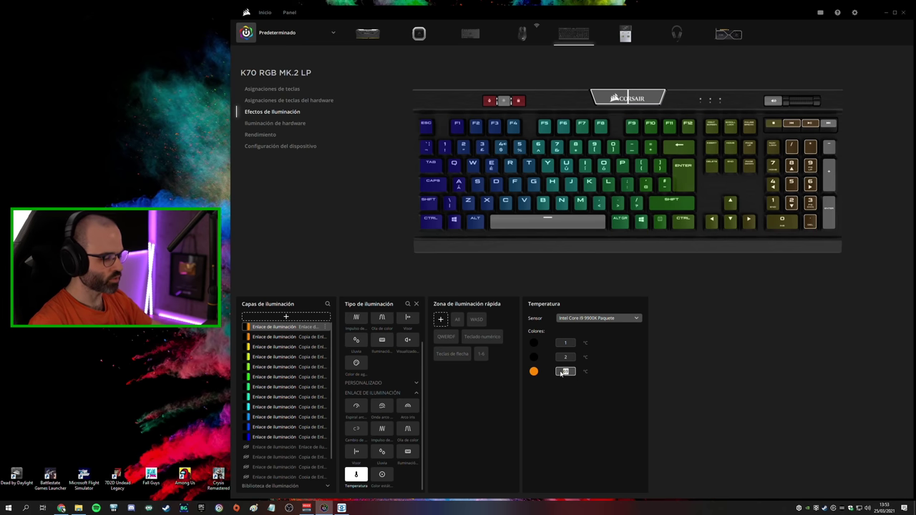
pyautogui.write('74')
pyautogui.click(533, 370)
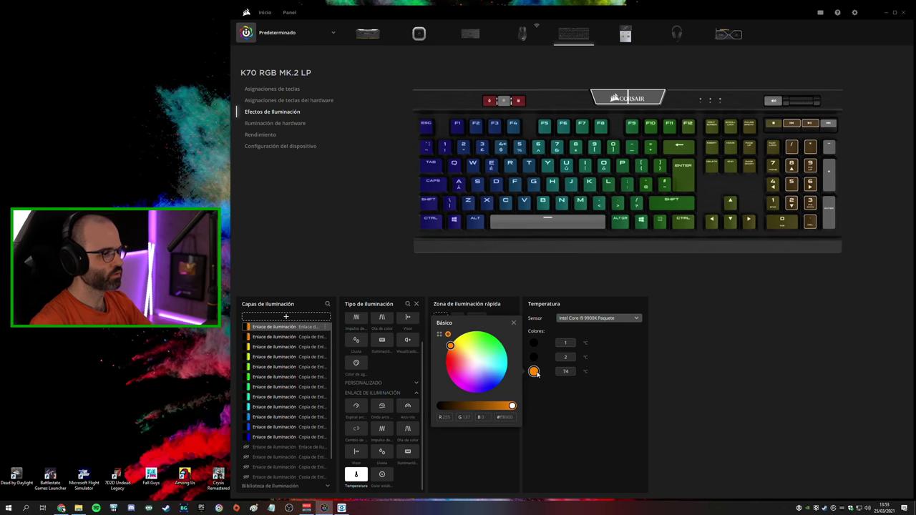
pyautogui.moveTo(450, 346); pyautogui.dragTo(427, 361)
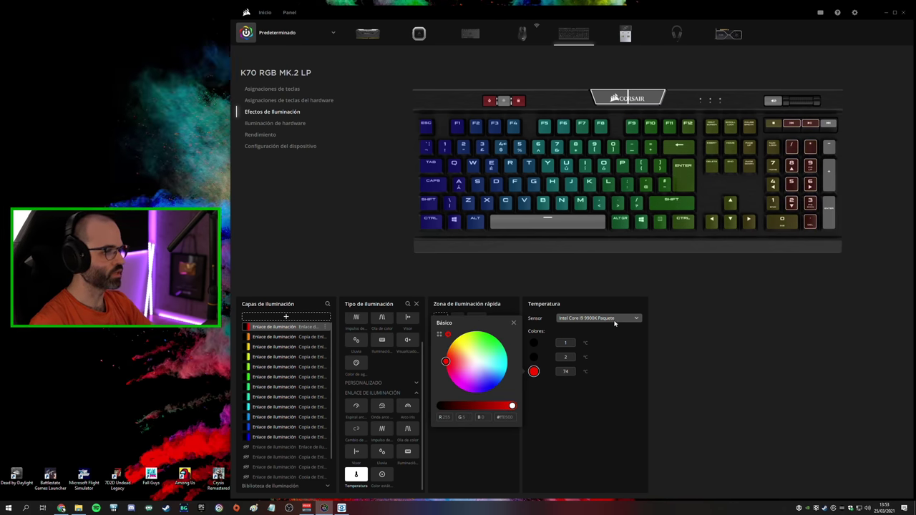
pyautogui.click(513, 324)
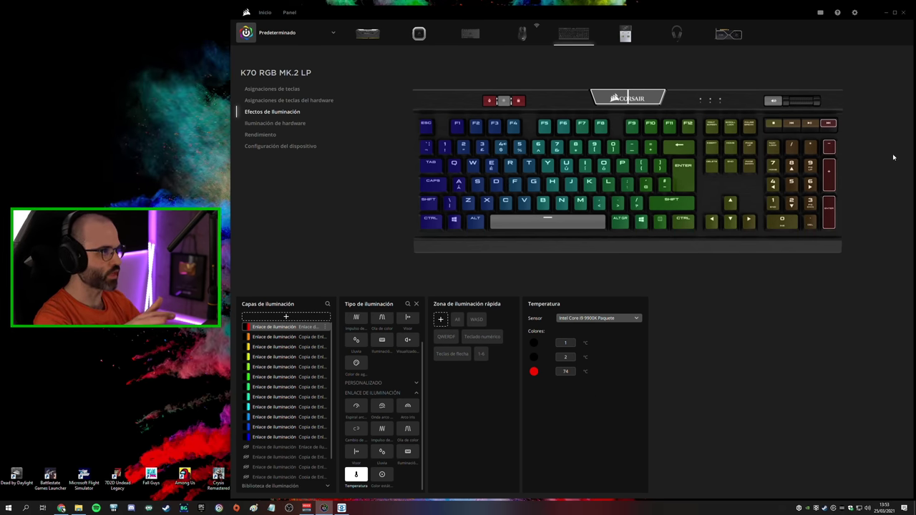
# Set the second threshold to 25 °C on the 29 °C sky blue layer and to 55 °C on the 59 °C yellow-green layer
pyautogui.click(292, 434)
pyautogui.click(292, 428)
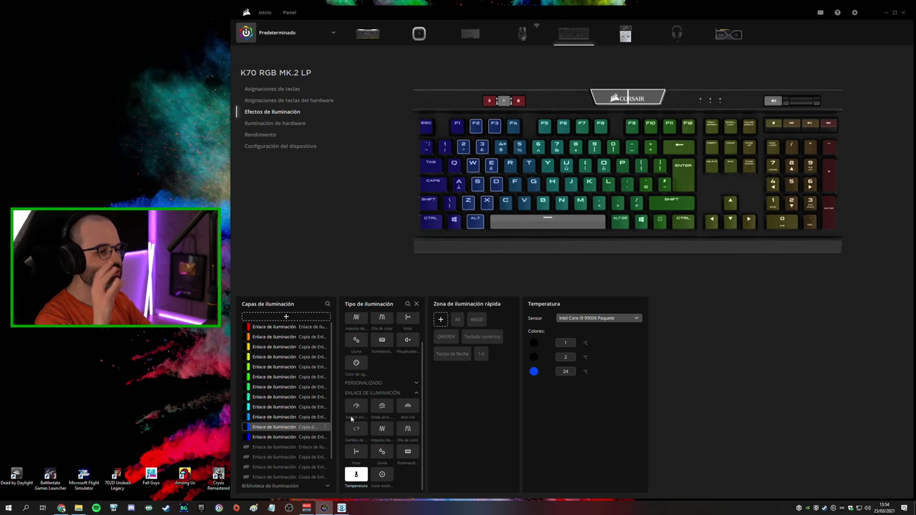
pyautogui.click(285, 418)
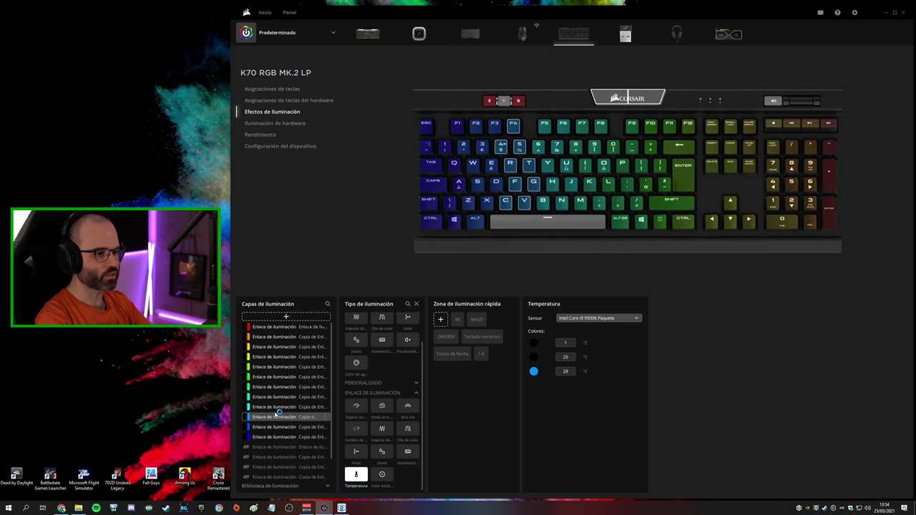
pyautogui.click(284, 356)
pyautogui.write('5')
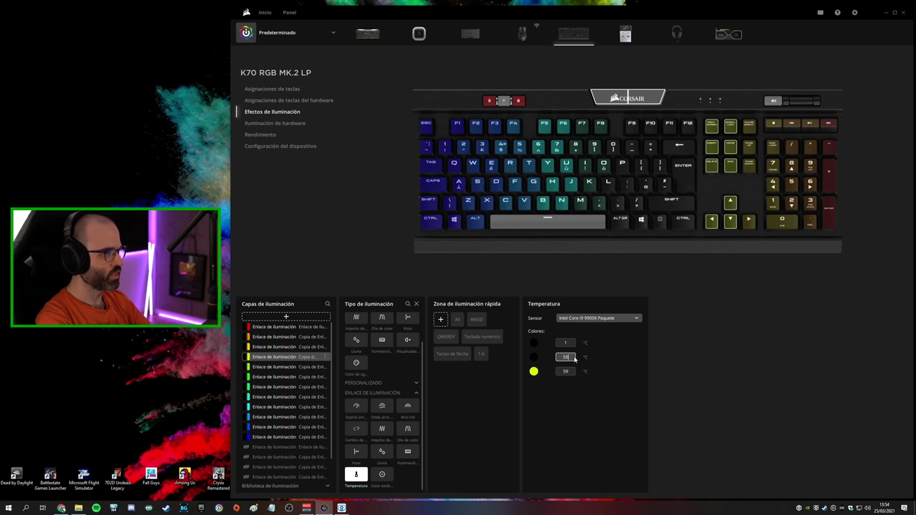
pyautogui.press('Return')
# Raise the second threshold on the yellow 64 °C and orange 69 °C layers, and set the red layer's second threshold to 70 °C
pyautogui.click(272, 347)
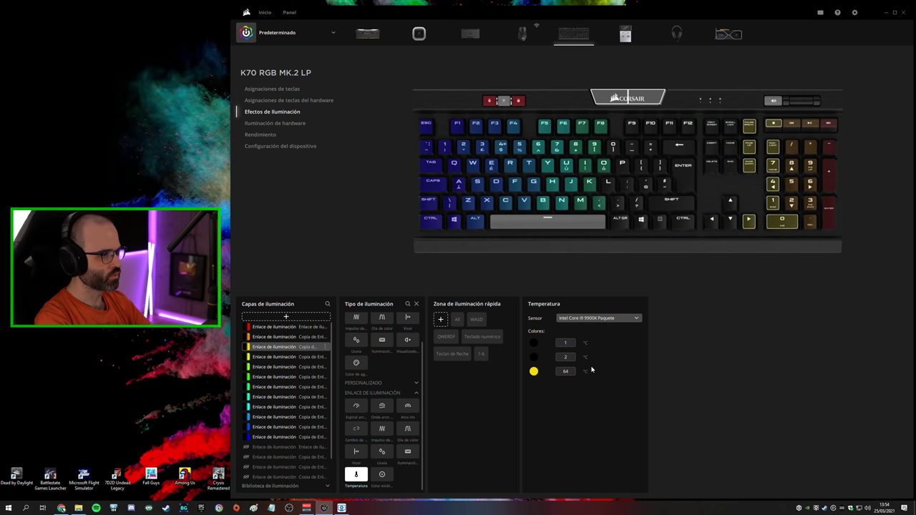
pyautogui.click(563, 357)
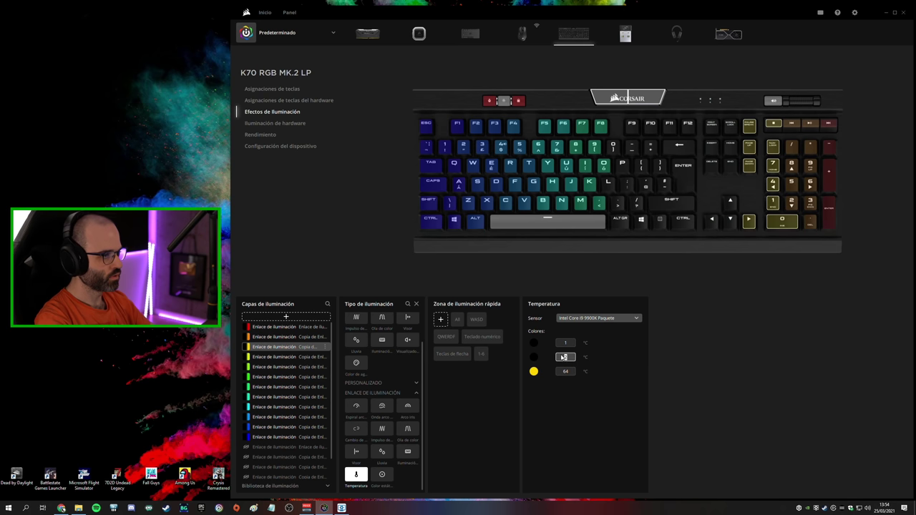
pyautogui.click(272, 337)
pyautogui.click(566, 356)
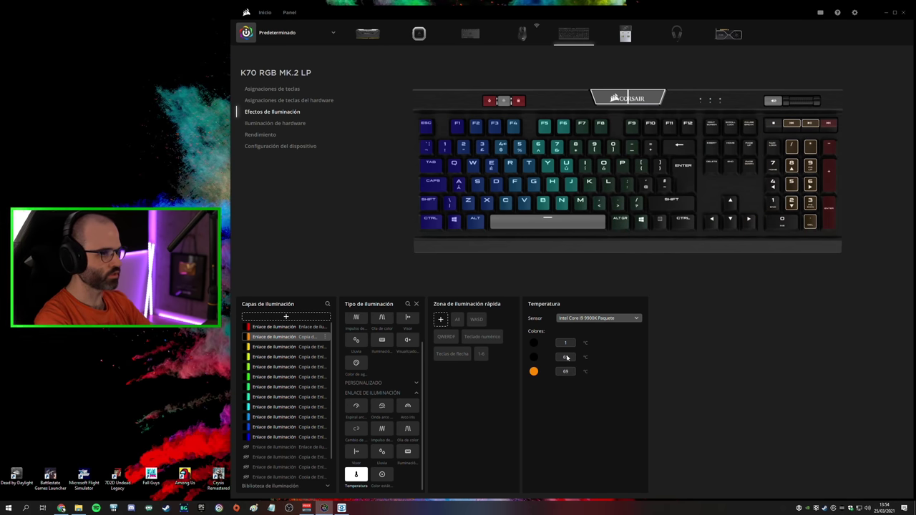
pyautogui.click(272, 327)
pyautogui.click(569, 357)
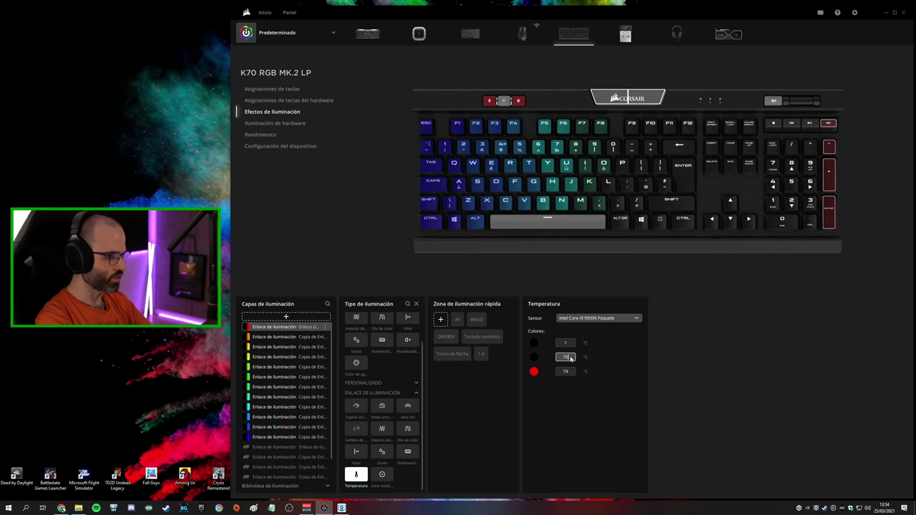
pyautogui.write('70')
pyautogui.press('Return')
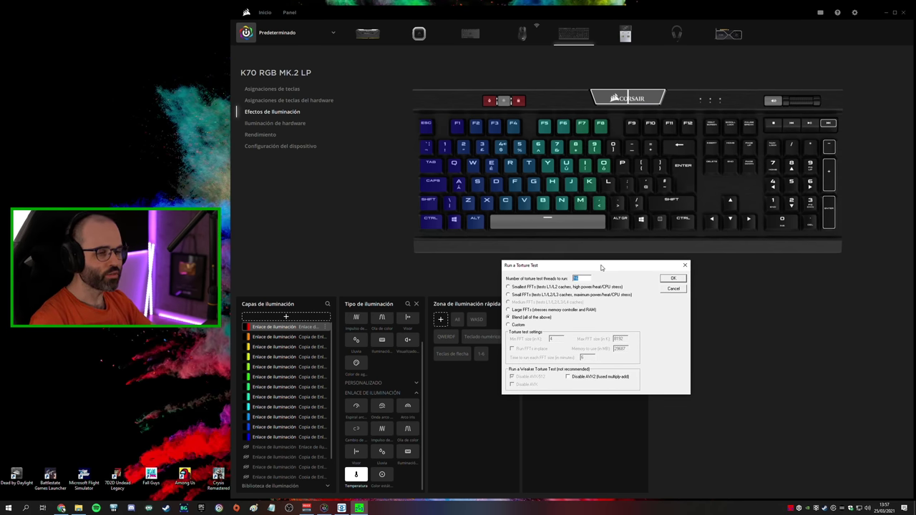
# Run a CPU torture test with 16 threads in Blend mode, keeping its dialog clear of the keyboard preview
pyautogui.moveTo(601, 267); pyautogui.dragTo(603, 266)
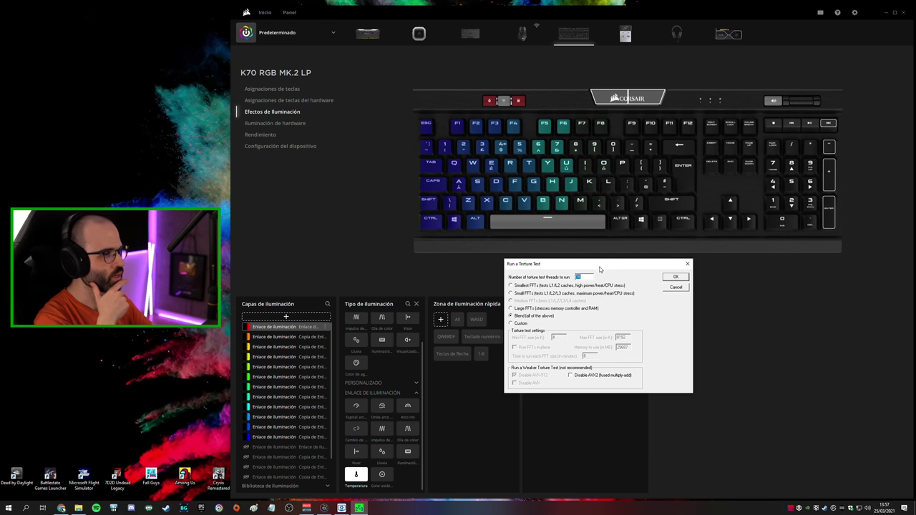
pyautogui.moveTo(603, 264); pyautogui.dragTo(609, 256)
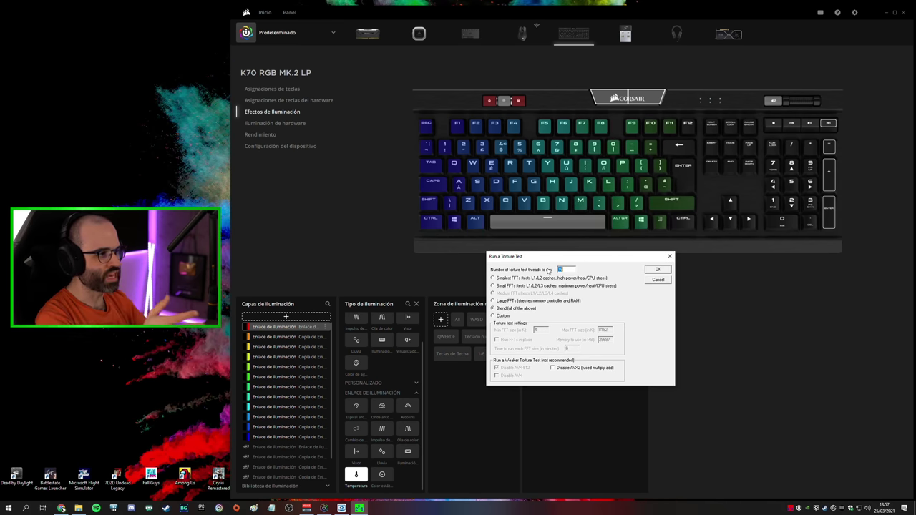
pyautogui.click(516, 309)
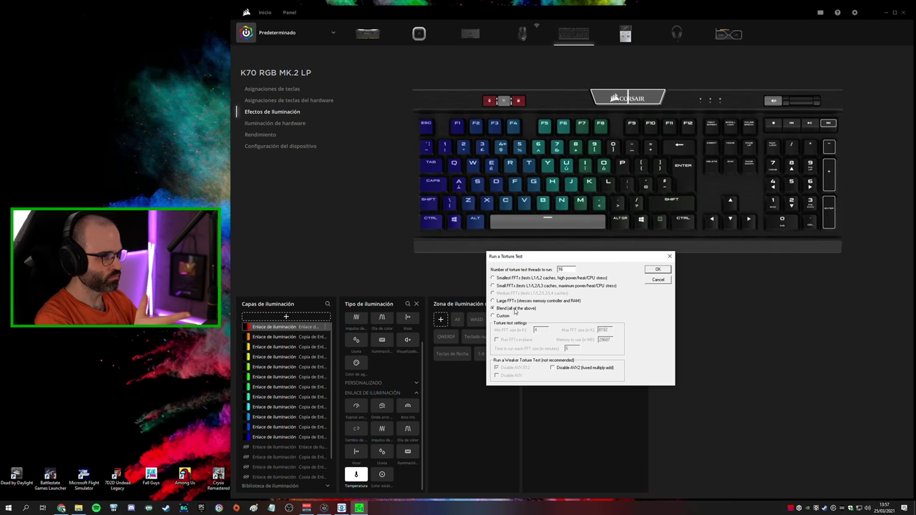
pyautogui.click(659, 271)
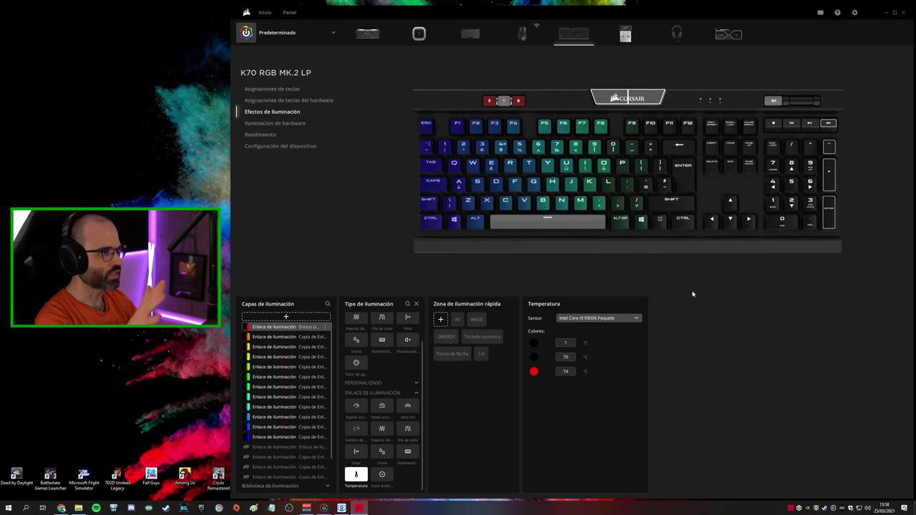
# Hide all twelve temperature layers from red down to dark blue, and add a new static colour layer to the keyboard
pyautogui.click(274, 399)
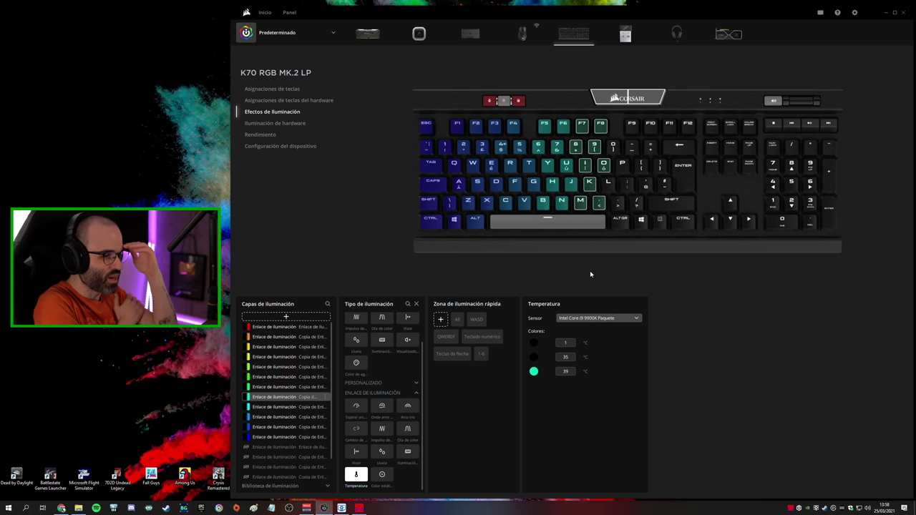
pyautogui.click(247, 327)
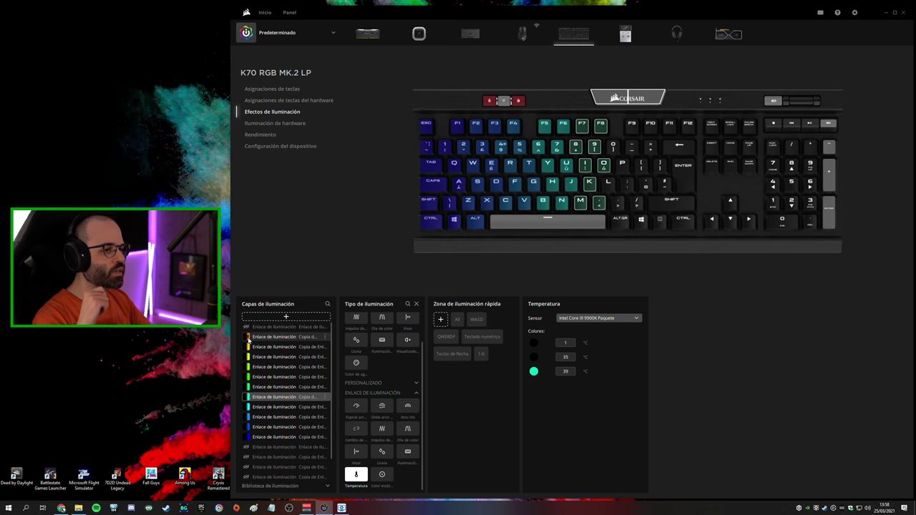
pyautogui.click(247, 337)
pyautogui.click(247, 347)
pyautogui.click(247, 357)
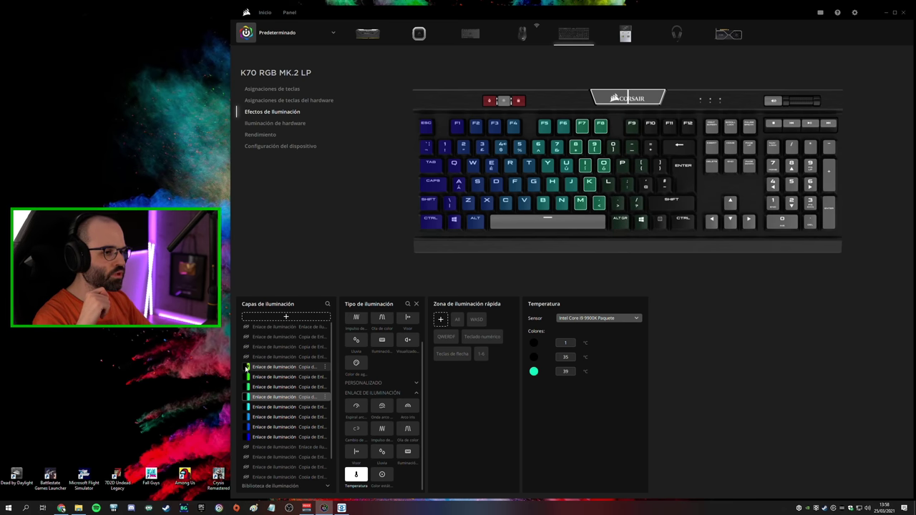
pyautogui.click(247, 367)
pyautogui.click(247, 377)
pyautogui.click(247, 387)
pyautogui.click(247, 397)
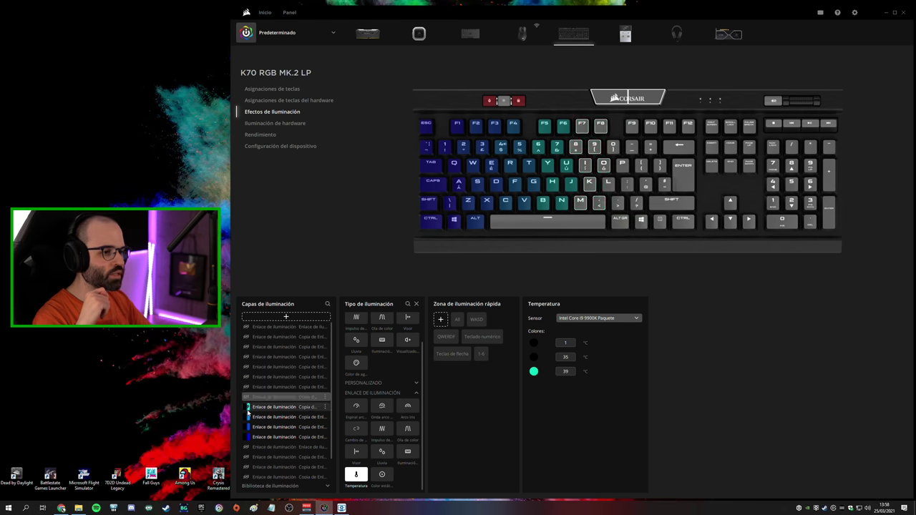
pyautogui.click(247, 407)
pyautogui.click(247, 417)
pyautogui.click(247, 427)
pyautogui.click(247, 437)
pyautogui.scroll(-1, 288, 400)
pyautogui.scroll(1, 289, 401)
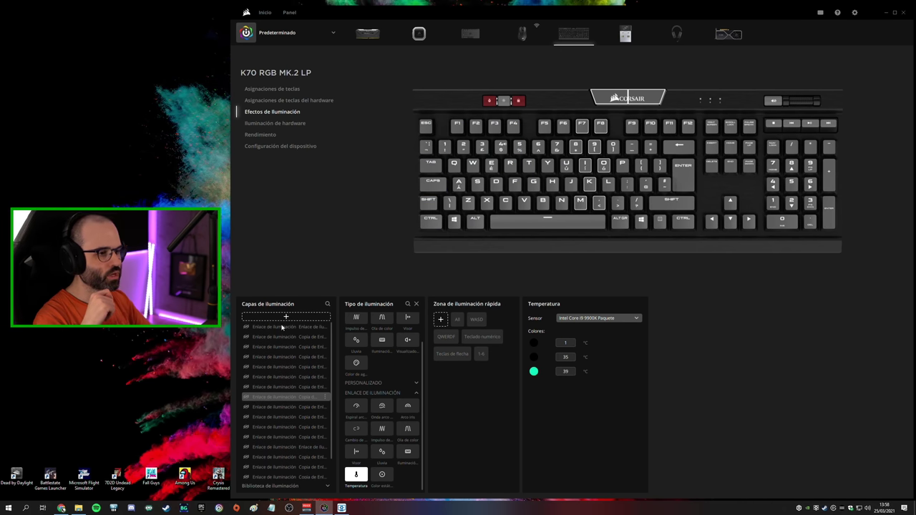
pyautogui.click(287, 317)
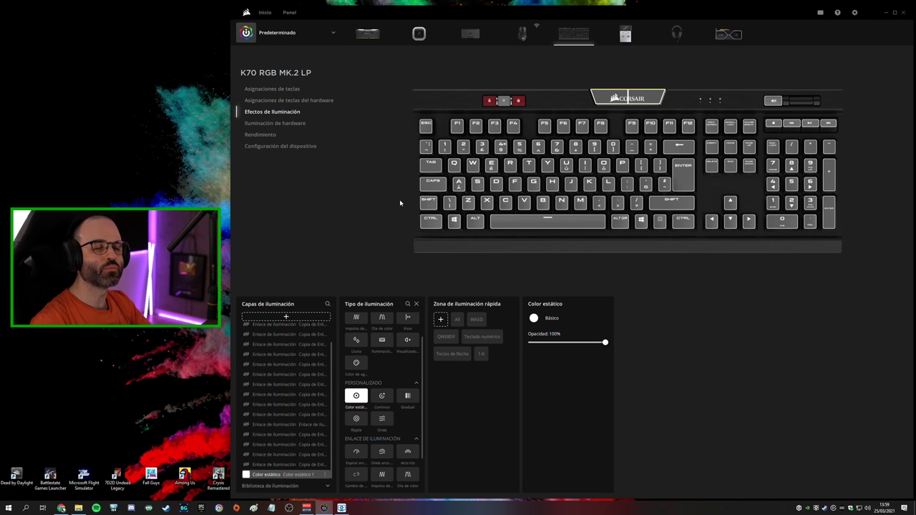
# Open the key assignments of the IRONCLAW RGB WIRELESS mouse
pyautogui.click(523, 33)
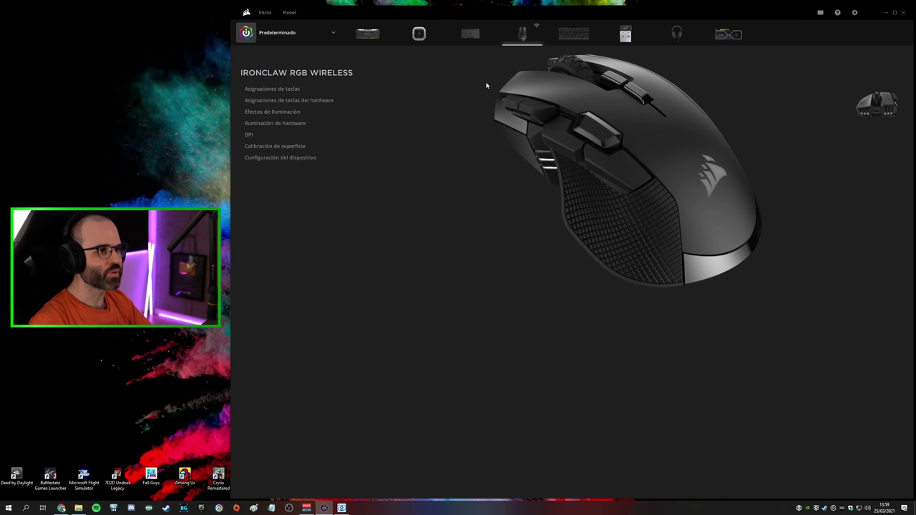
pyautogui.click(288, 89)
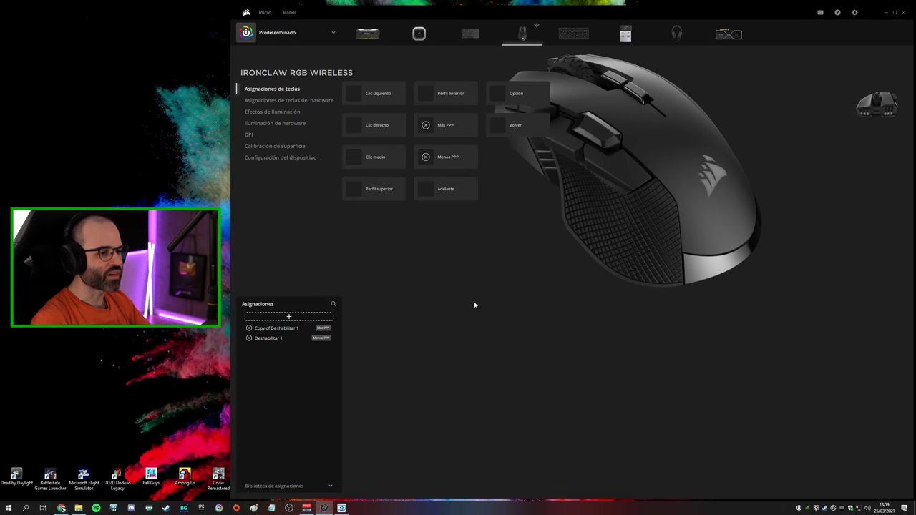